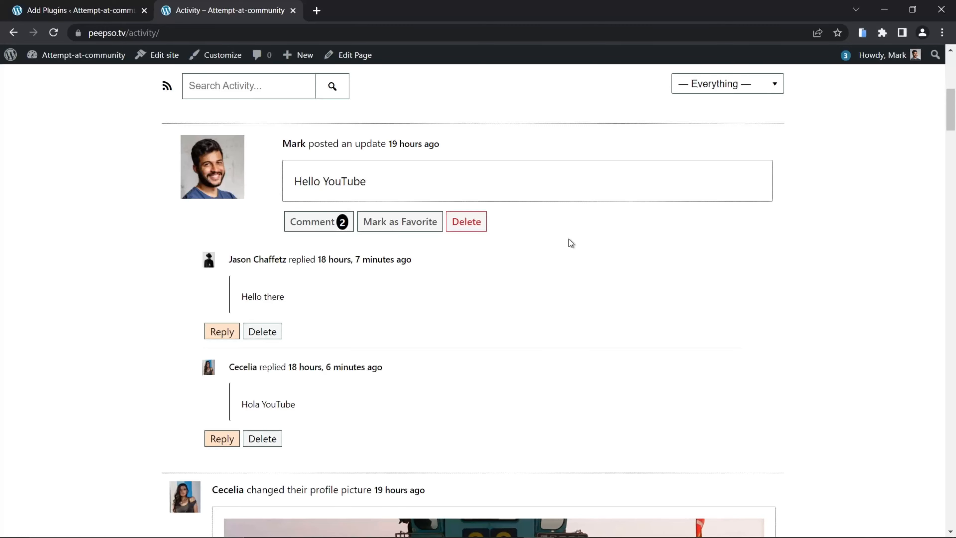
# - Examine the featured plugins on the admin's Add Plugins page, including BuddyPress and bbPress
pyautogui.click(34, 10)
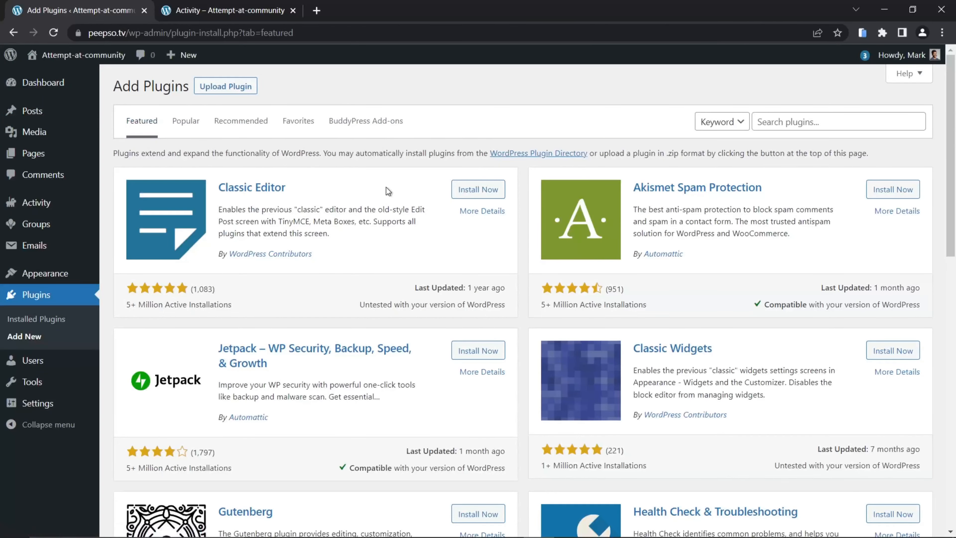
pyautogui.scroll(-10, 386, 187)
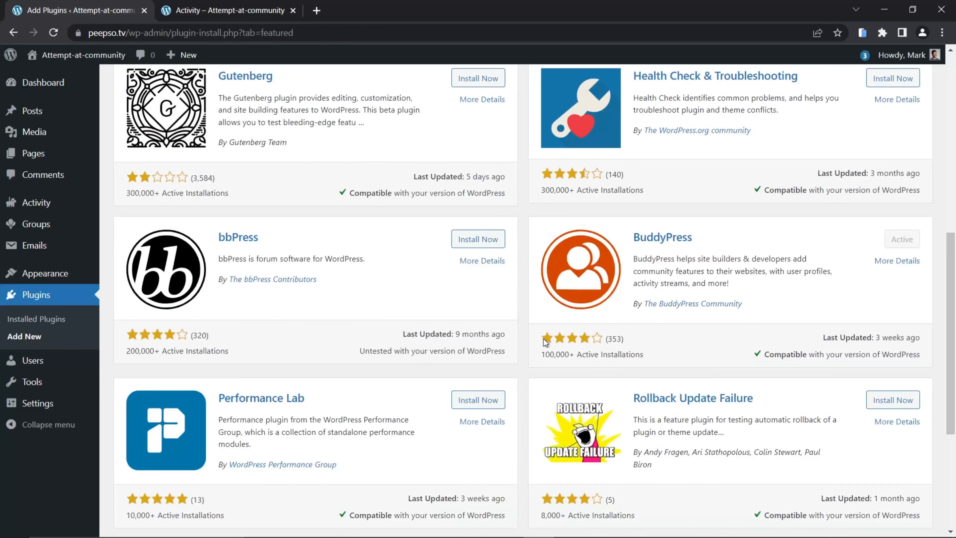
pyautogui.scroll(10, 518, 363)
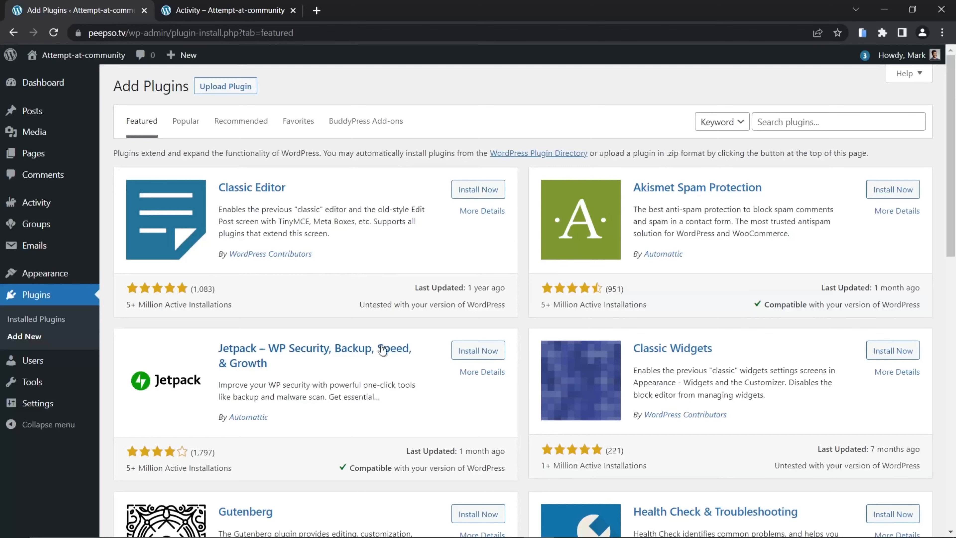
pyautogui.scroll(-2, 380, 348)
pyautogui.scroll(-5, 356, 317)
pyautogui.scroll(-3, 354, 313)
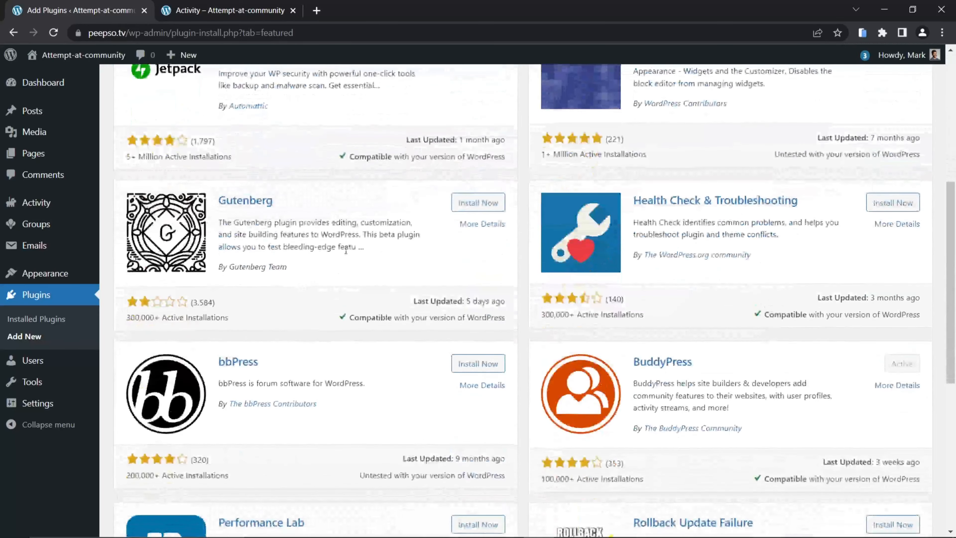
pyautogui.scroll(-2, 355, 314)
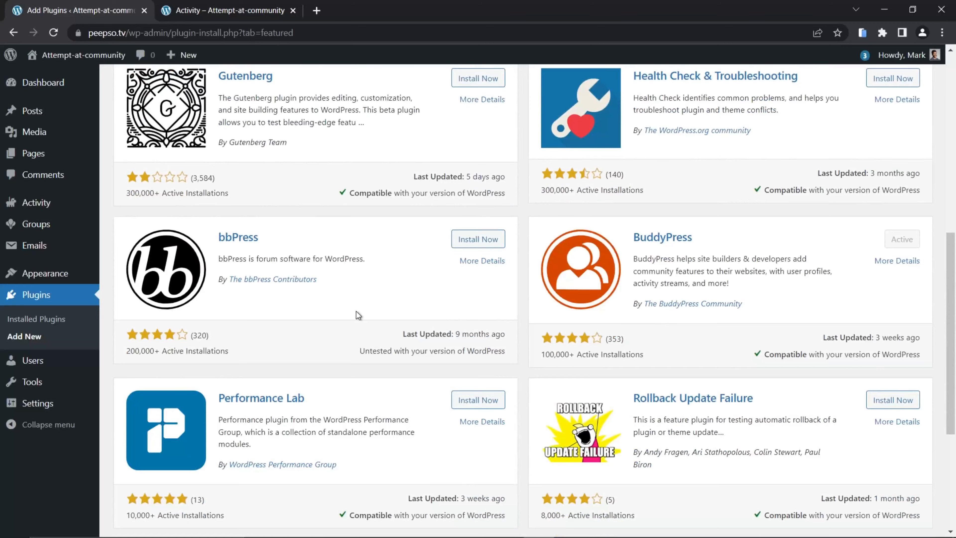
pyautogui.scroll(12, 360, 303)
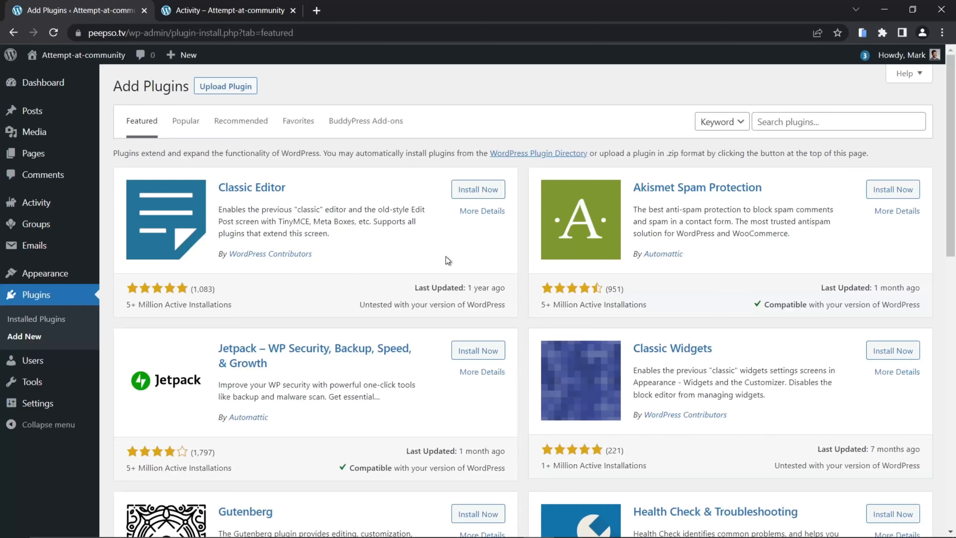
pyautogui.scroll(-10, 452, 302)
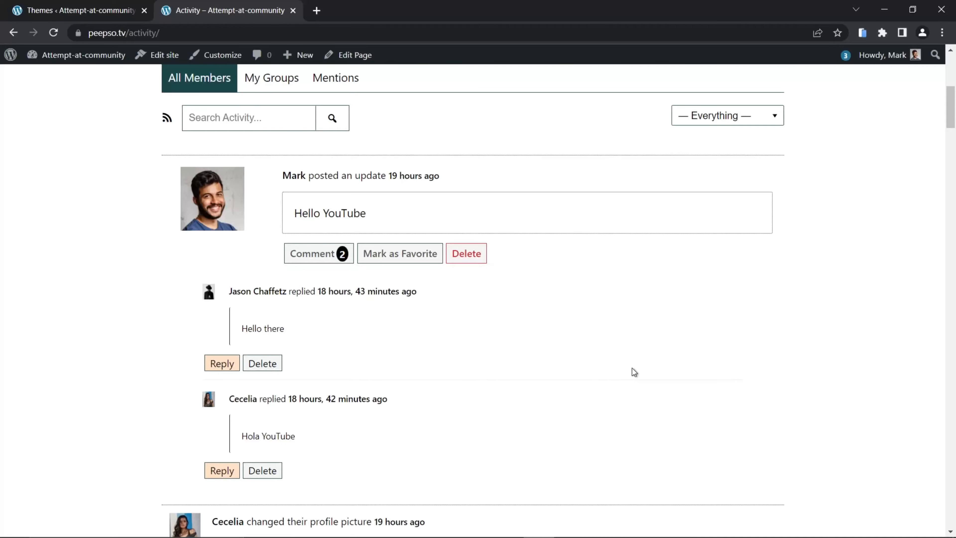
# - Look through the site's Activity page, including its posts and nested comment replies
pyautogui.scroll(-12, 598, 292)
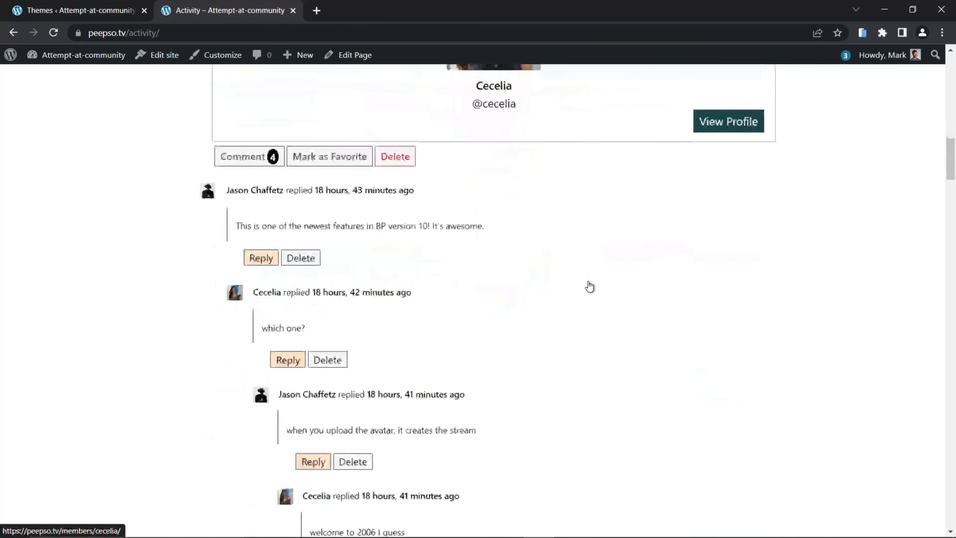
pyautogui.scroll(-5, 589, 287)
pyautogui.scroll(20, 590, 285)
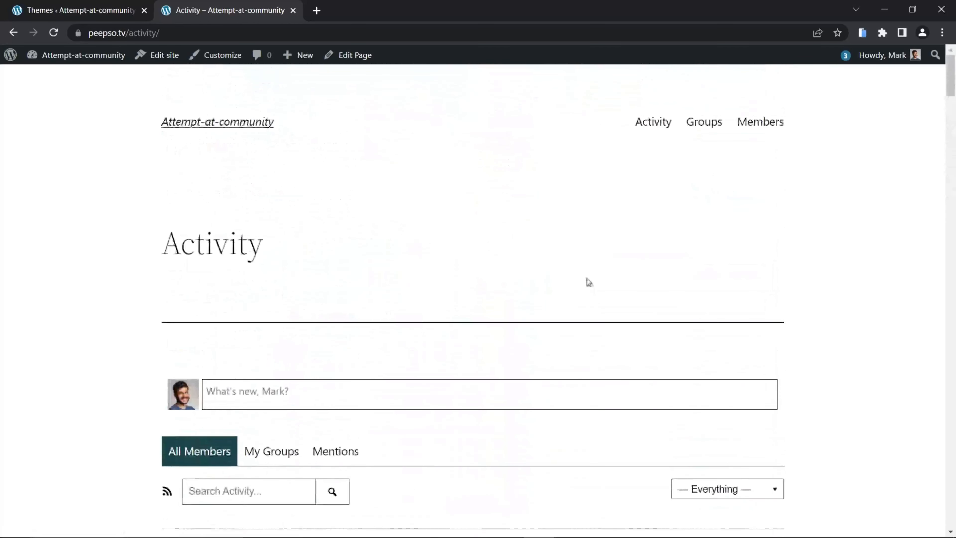
pyautogui.scroll(-3, 437, 231)
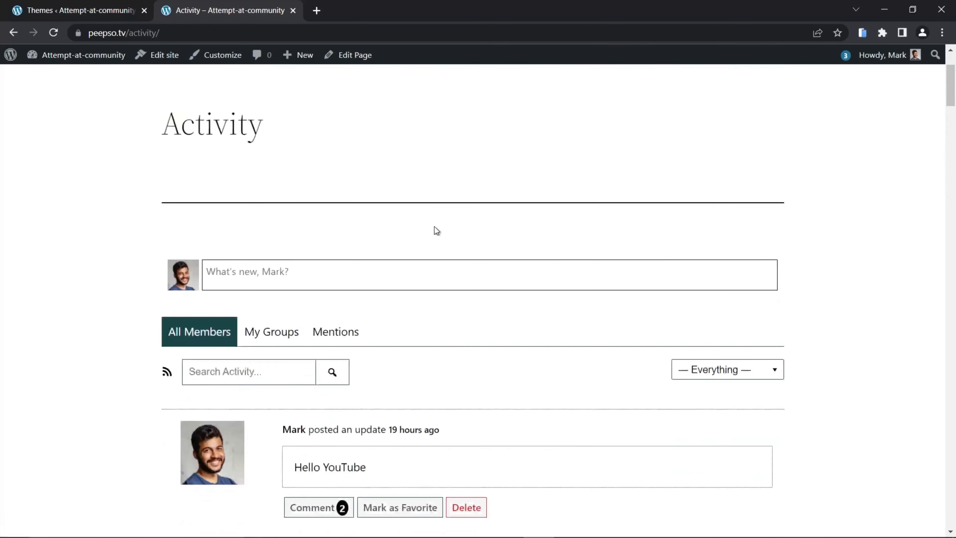
pyautogui.scroll(3, 651, 213)
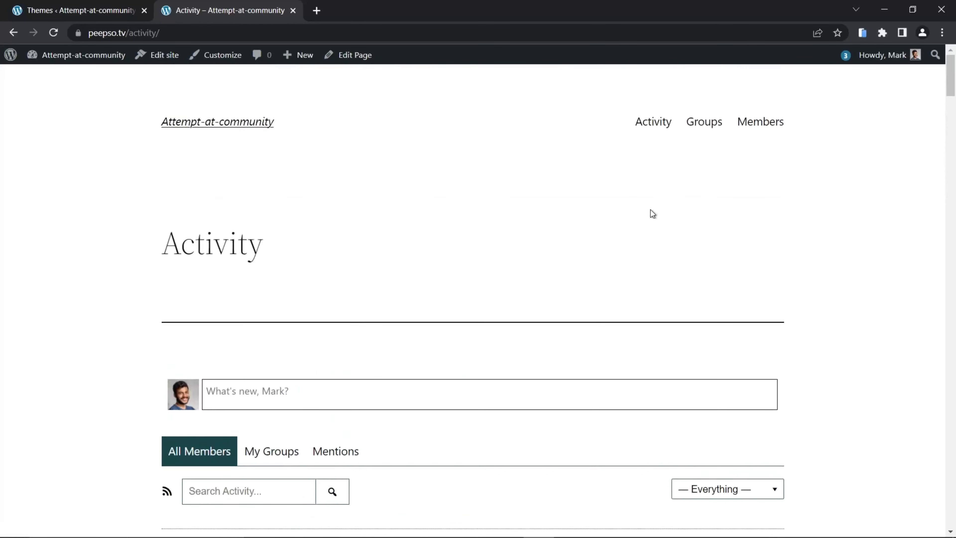
# - Open the community's Members page and look through the active member cards
pyautogui.click(710, 134)
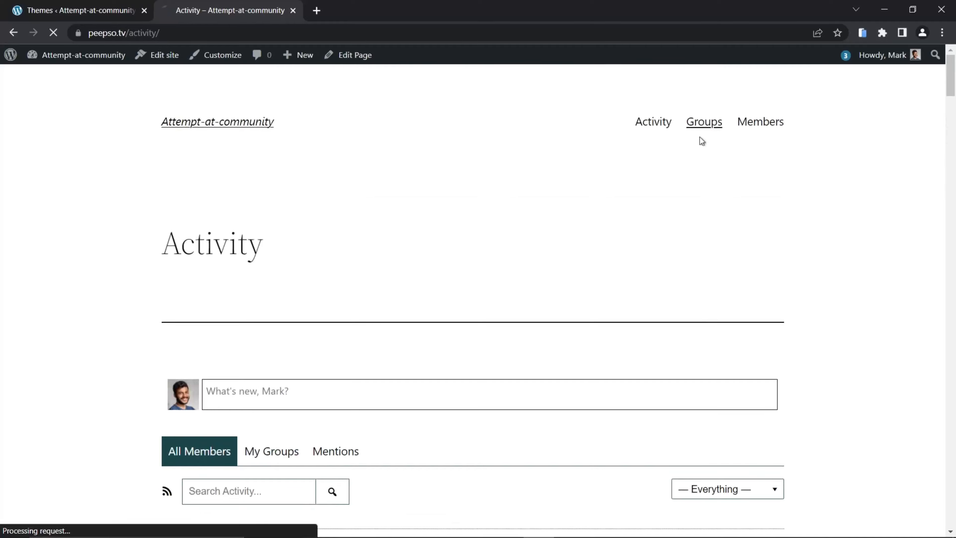
pyautogui.click(762, 123)
pyautogui.scroll(-6, 538, 194)
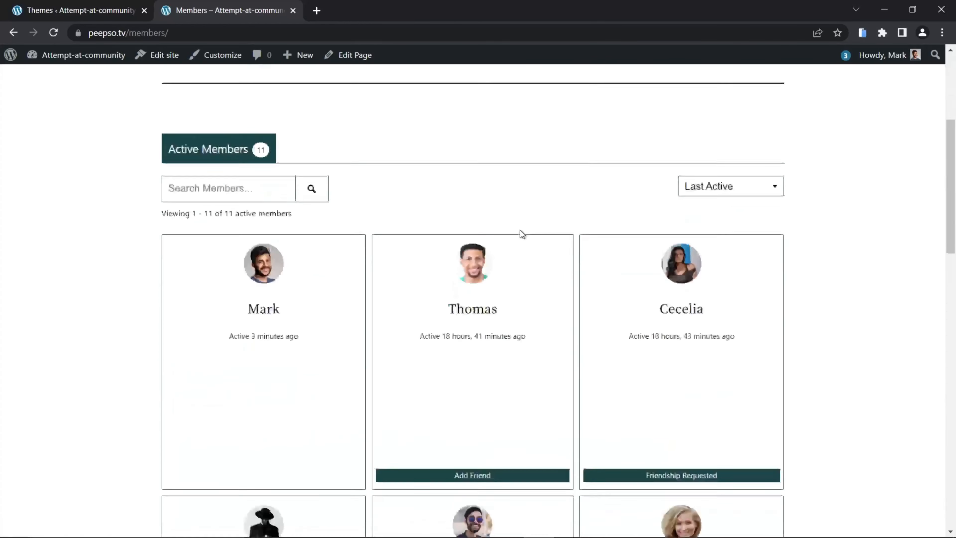
pyautogui.scroll(-10, 491, 240)
pyautogui.scroll(16, 491, 240)
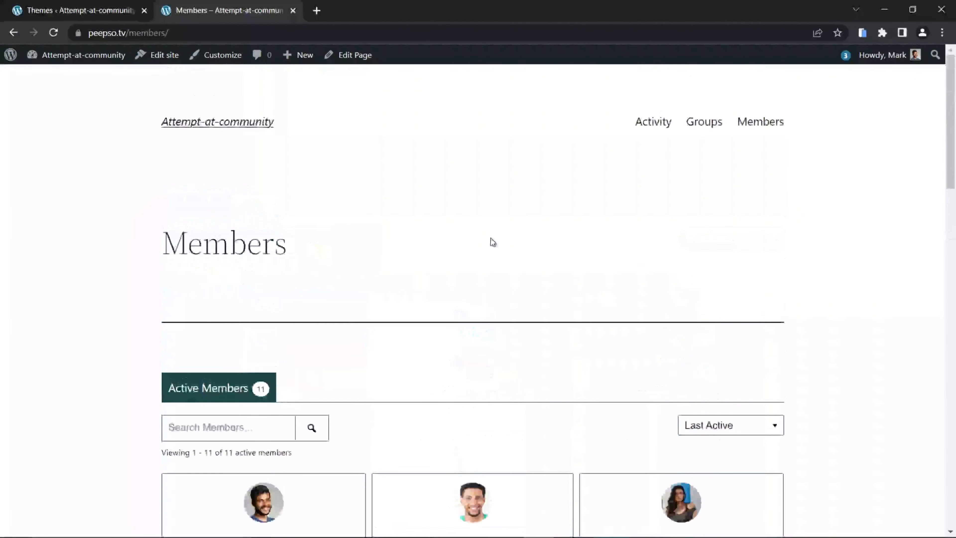
# - Open the community's Groups page and examine the group cards with their privacy types and descriptions
pyautogui.click(714, 123)
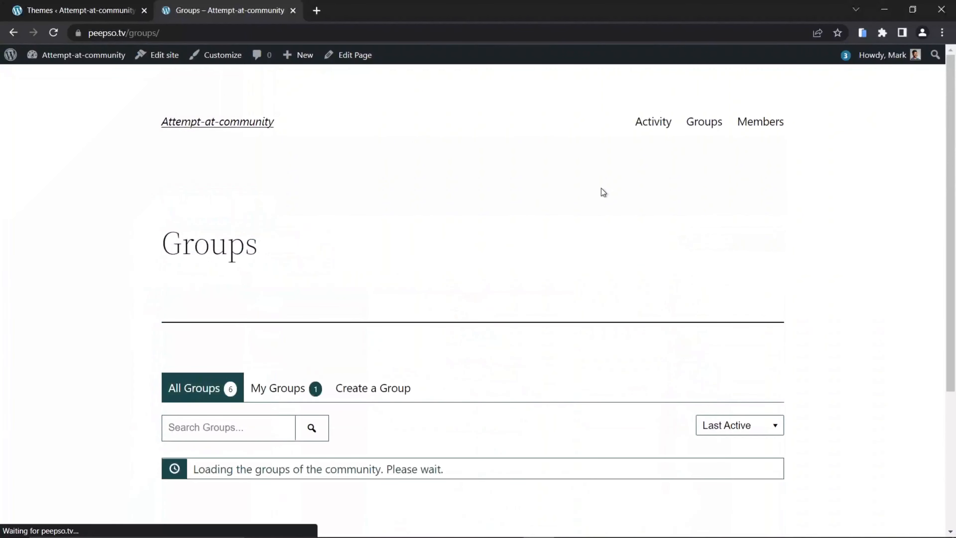
pyautogui.scroll(-8, 484, 251)
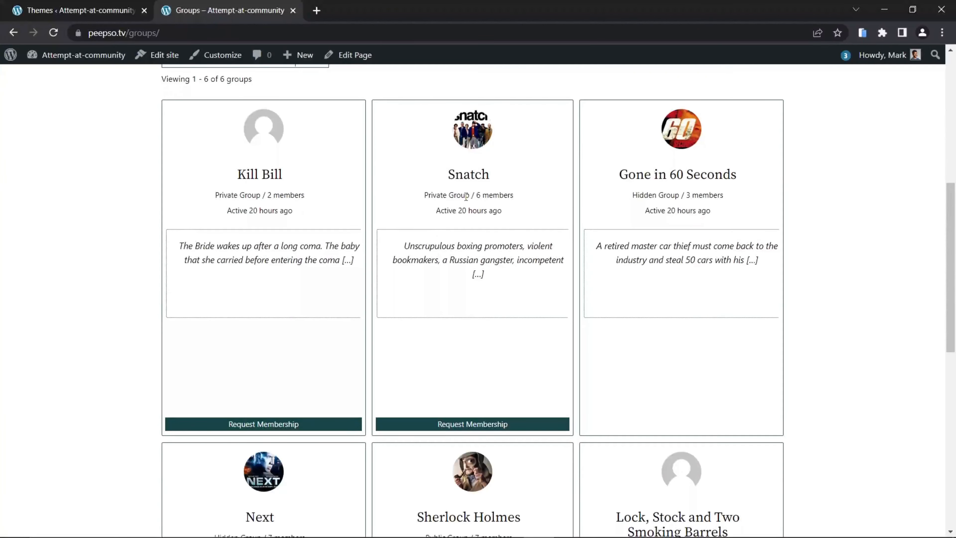
pyautogui.scroll(-1, 414, 288)
pyautogui.scroll(-4, 414, 288)
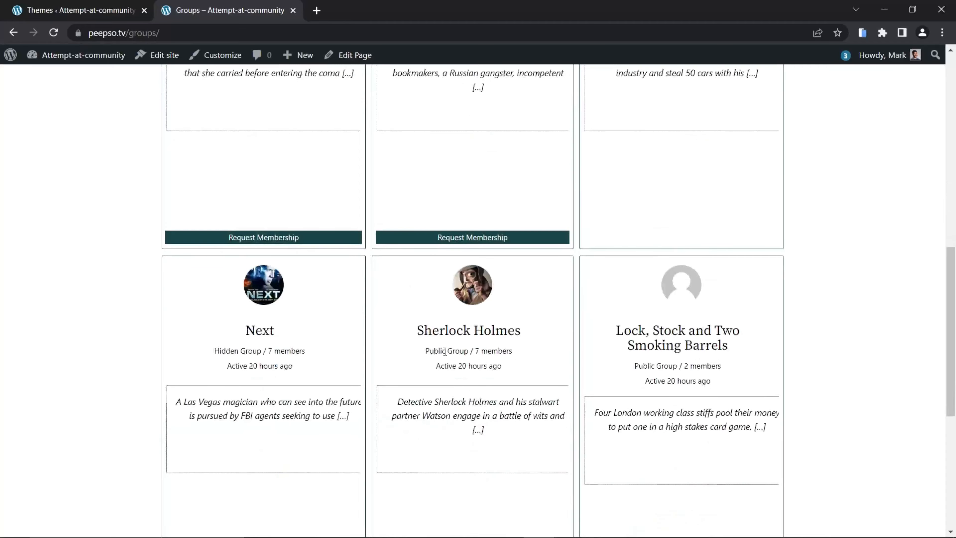
pyautogui.scroll(-3, 507, 332)
pyautogui.scroll(9, 506, 331)
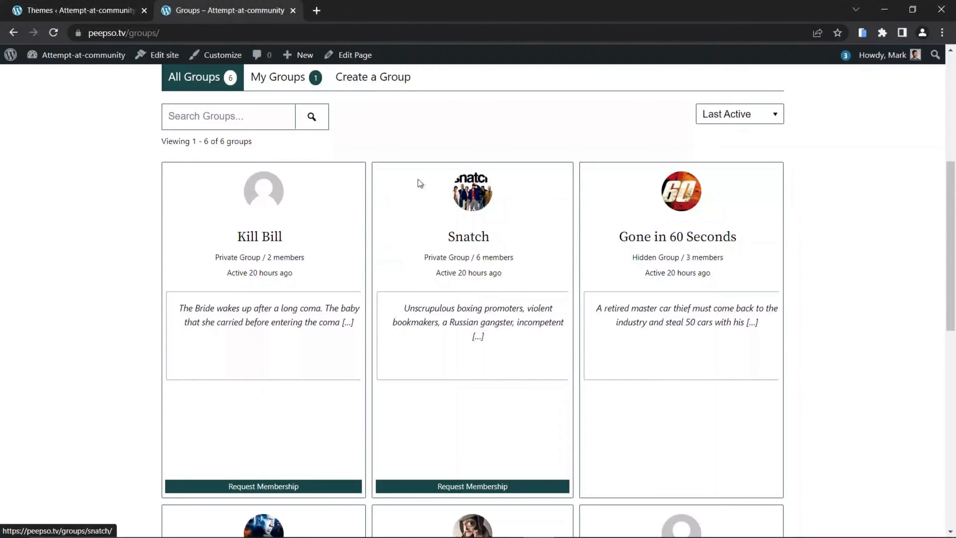
pyautogui.scroll(-4, 549, 256)
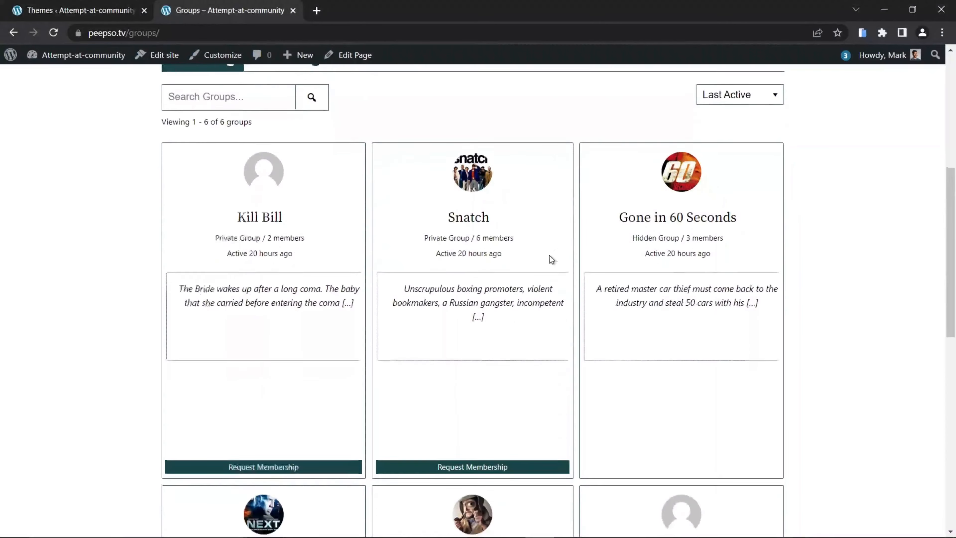
pyautogui.scroll(8, 529, 262)
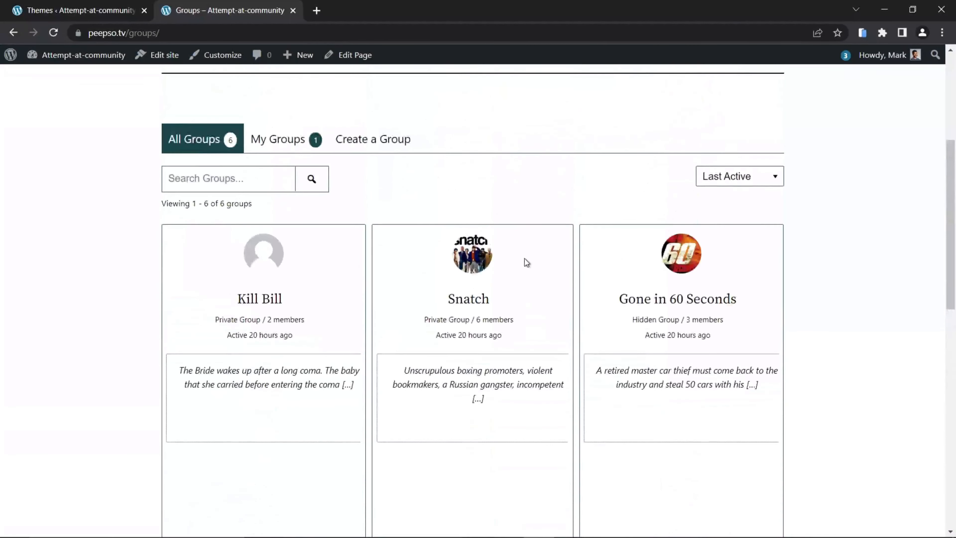
pyautogui.scroll(3, 539, 253)
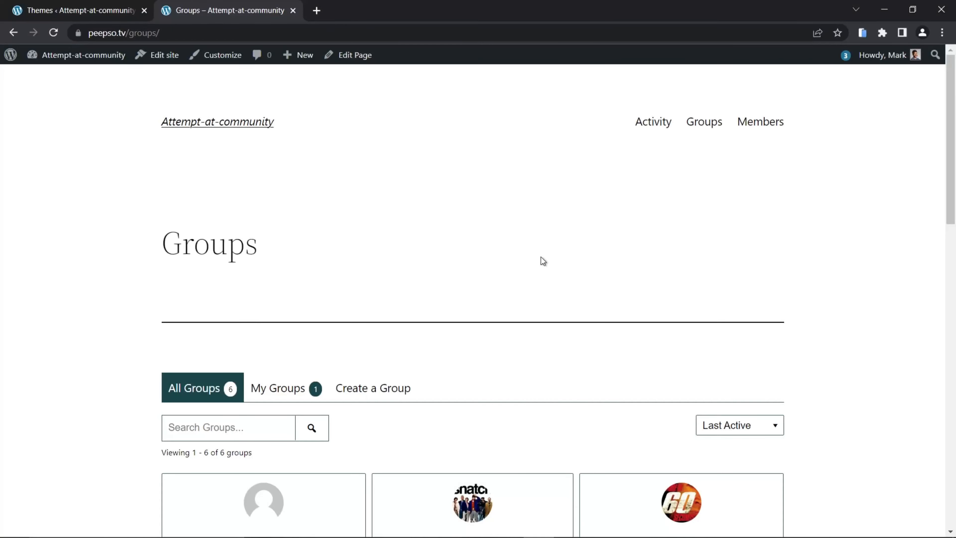
# - Return to the Activity page, open the profile of the "Hello YouTube" post's author, and look over the profile layout
pyautogui.click(653, 121)
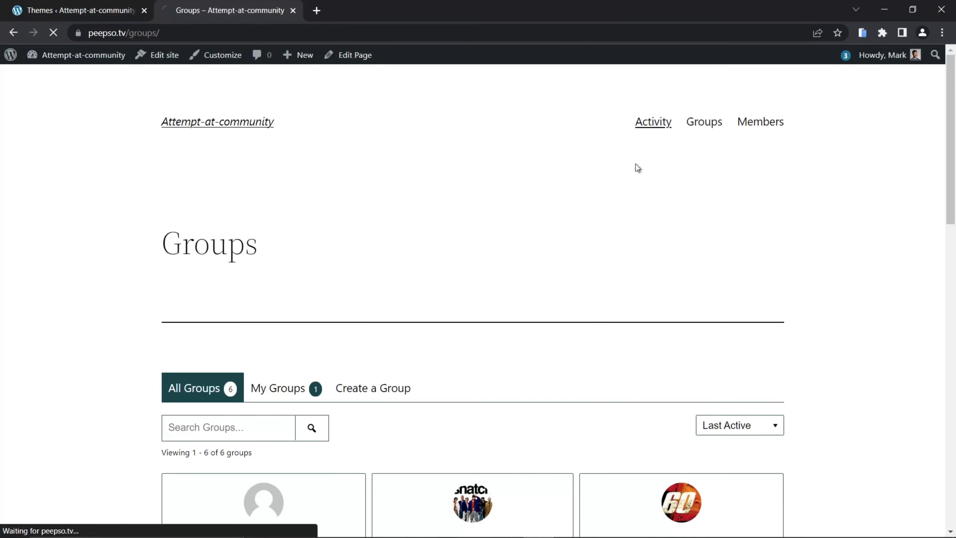
pyautogui.scroll(-2, 284, 256)
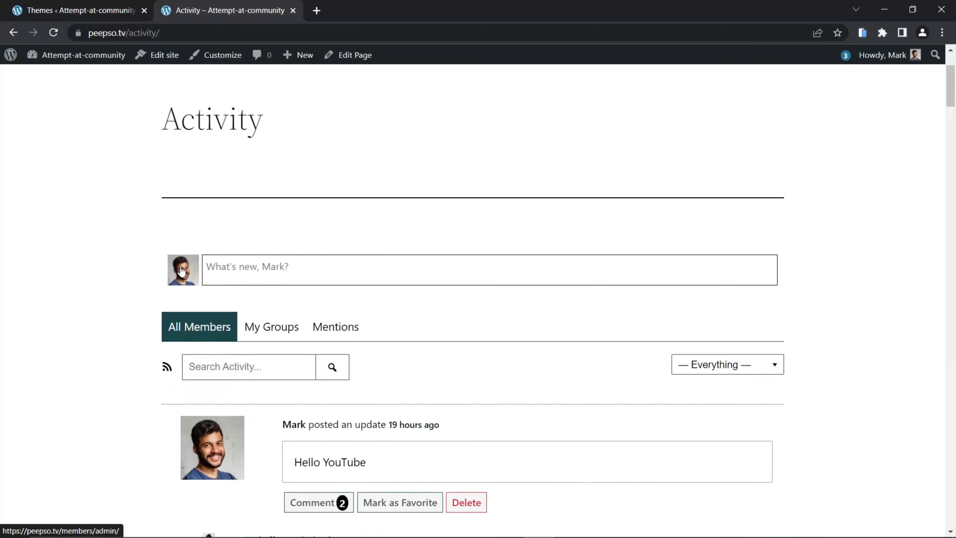
pyautogui.scroll(-3, 259, 301)
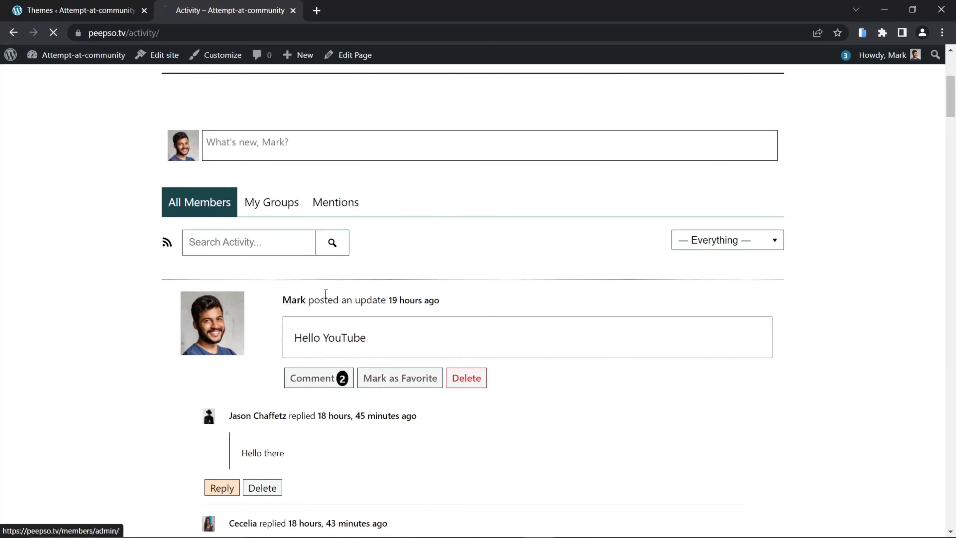
pyautogui.click(286, 301)
pyautogui.scroll(-9, 475, 260)
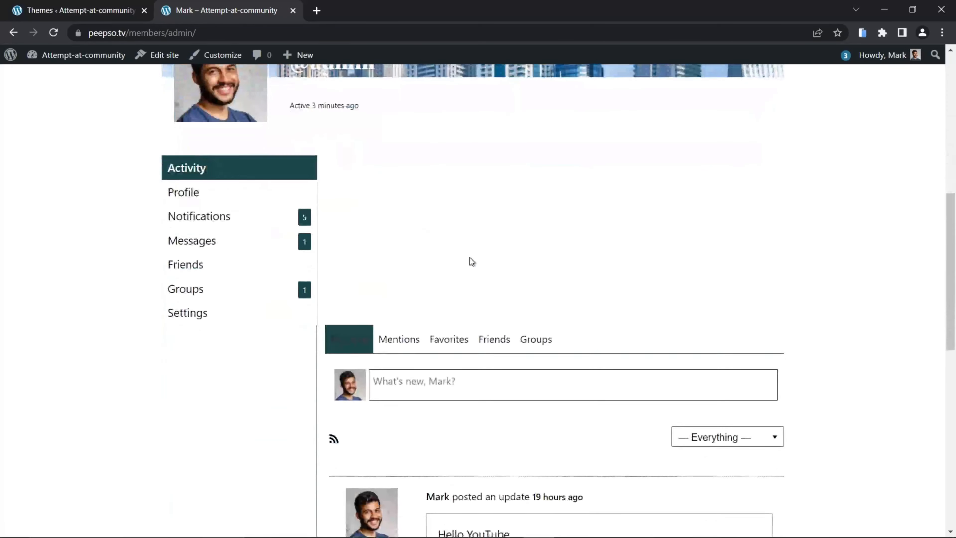
pyautogui.scroll(-3, 470, 263)
pyautogui.scroll(5, 465, 314)
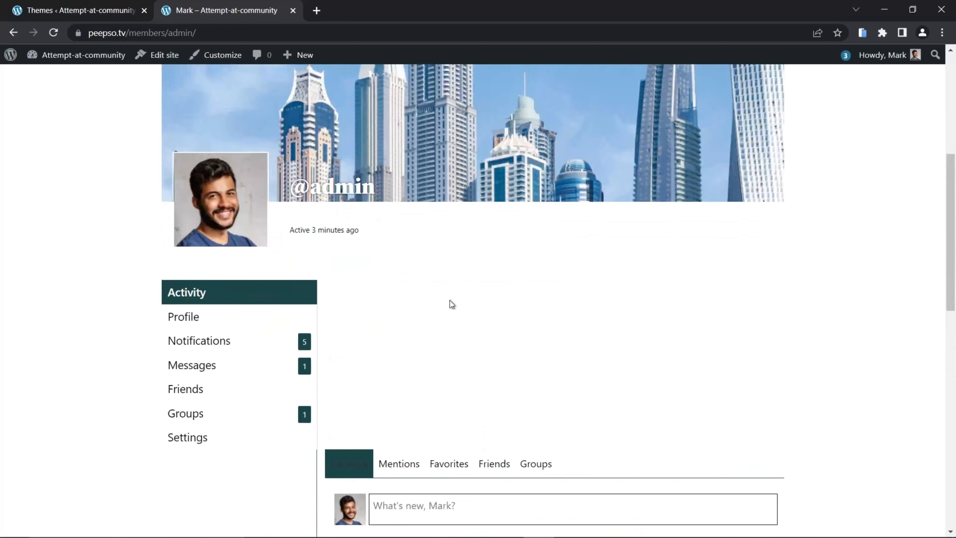
# - Open the member's Profile section and review the fields in the Base group
pyautogui.scroll(-2, 459, 303)
pyautogui.click(199, 260)
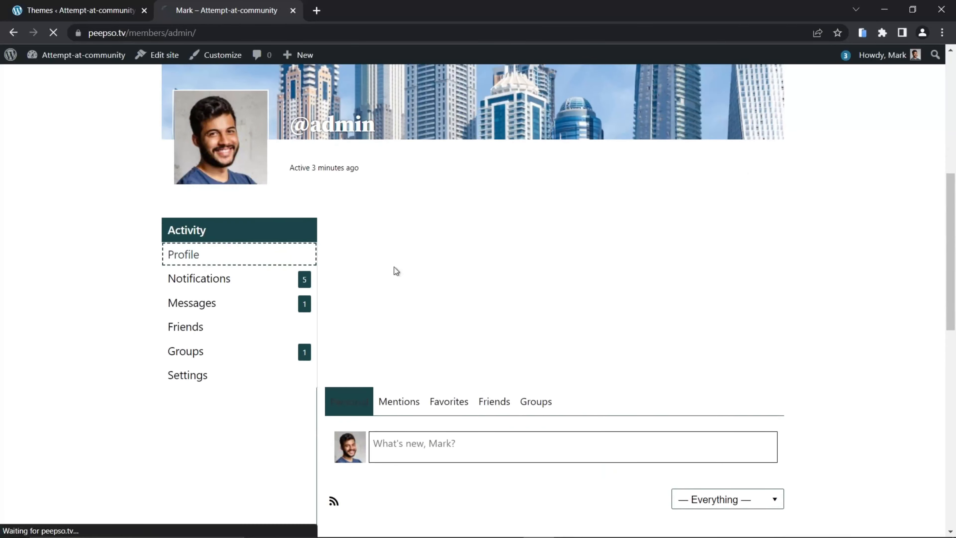
pyautogui.scroll(-5, 429, 274)
pyautogui.scroll(-6, 431, 274)
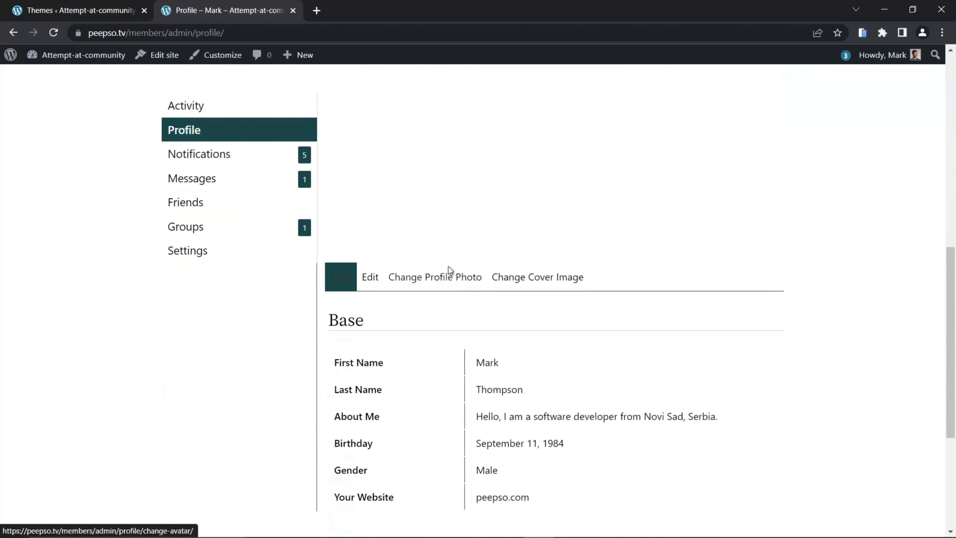
pyautogui.scroll(-3, 628, 277)
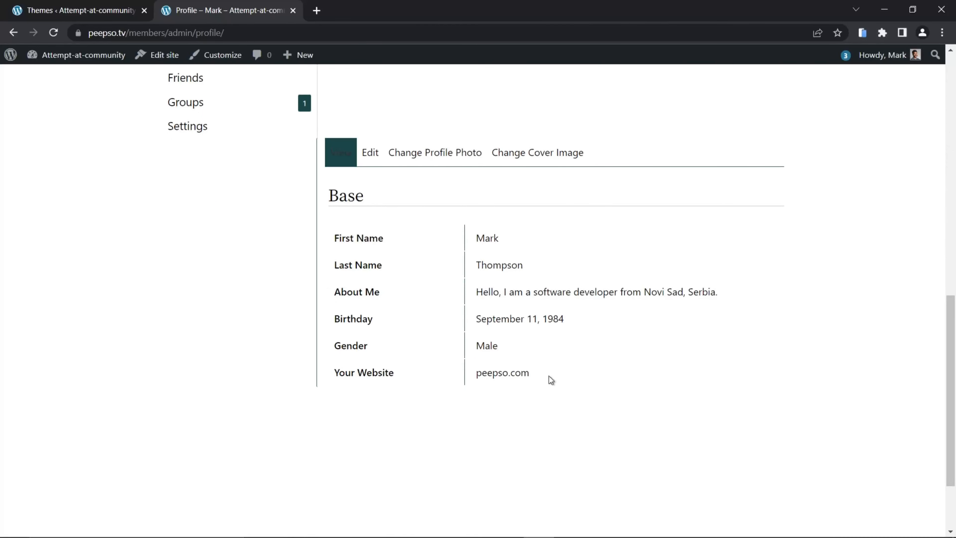
pyautogui.scroll(10, 500, 375)
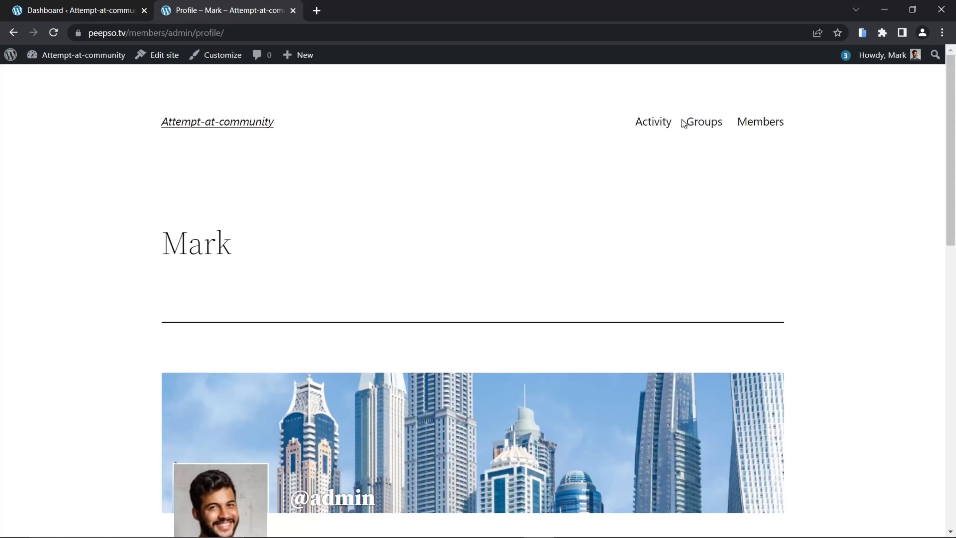
# - In the WordPress admin, open the Activity page for editing and set its URL slug to activity-old
pyautogui.click(62, 11)
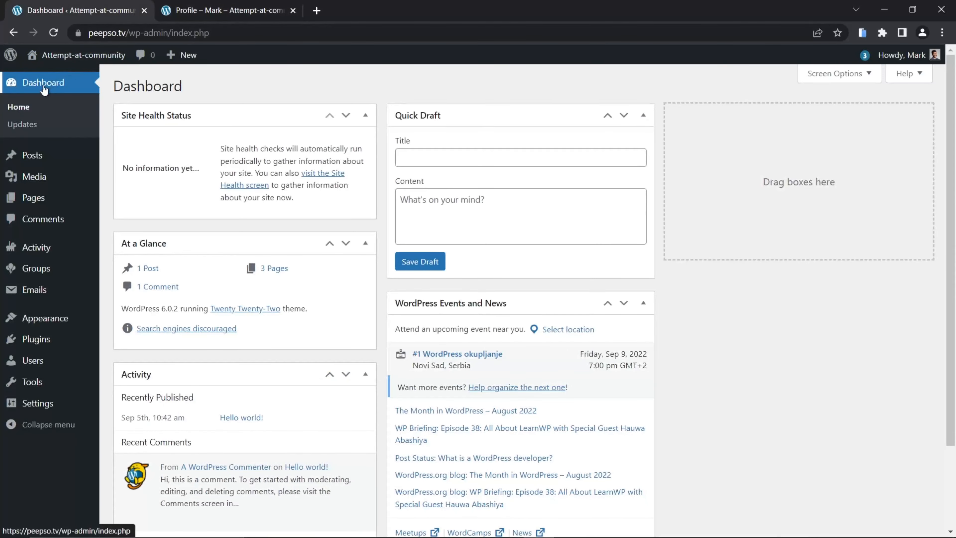
pyautogui.moveTo(27, 202)
pyautogui.click(111, 200)
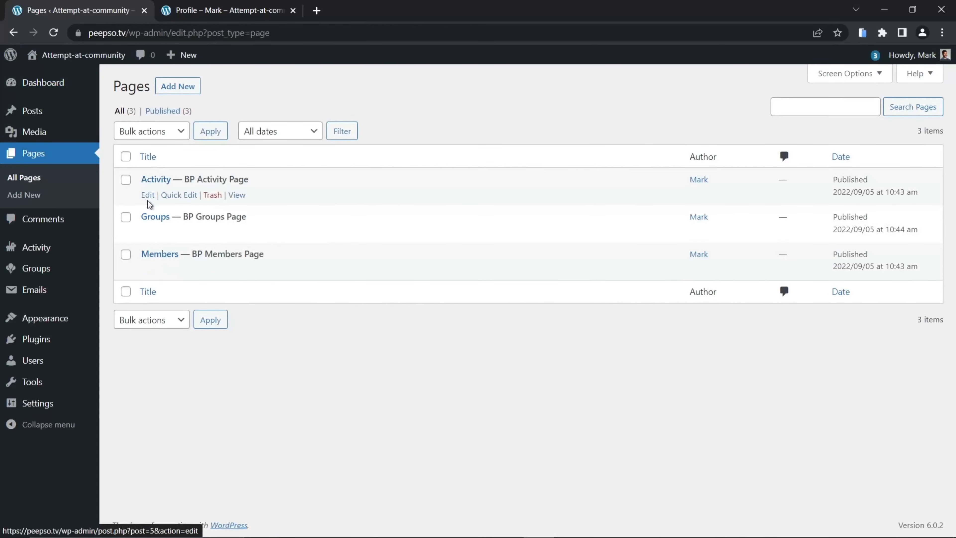
pyautogui.click(147, 200)
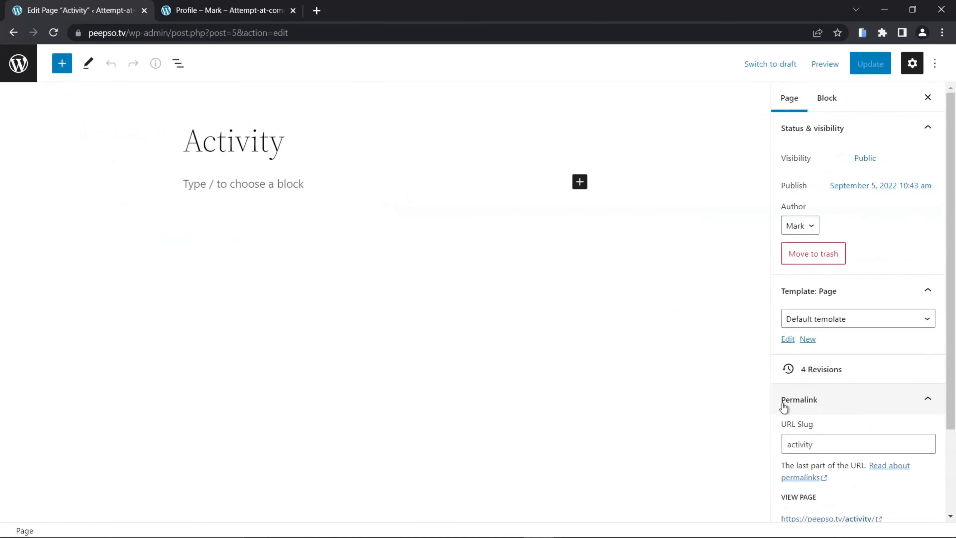
pyautogui.click(832, 447)
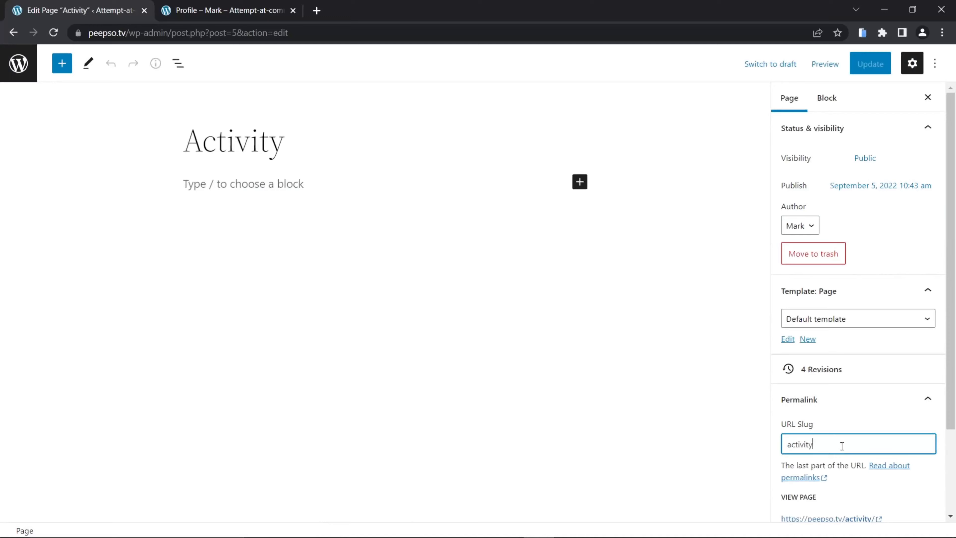
pyautogui.write('-old')
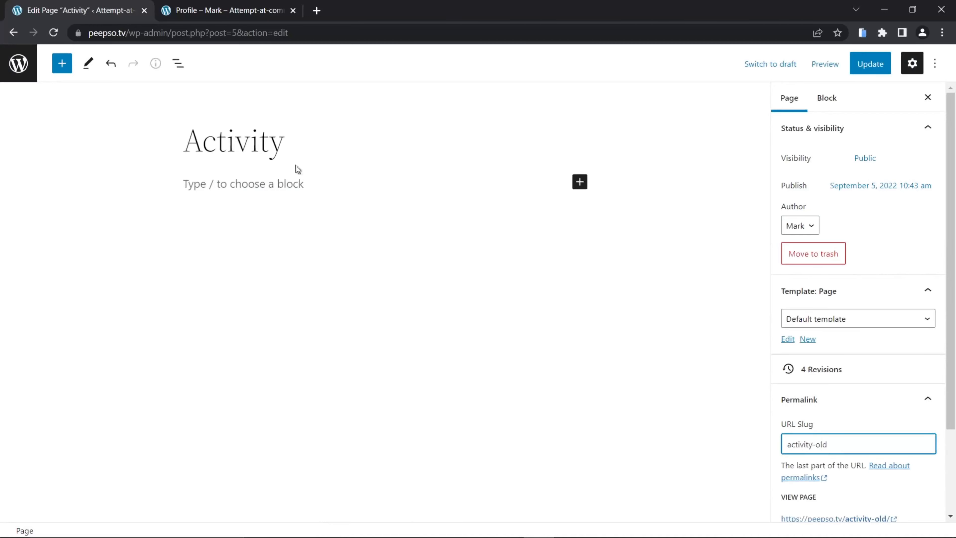
# - Retitle the Activity page as Activity-old and update the page
pyautogui.click(293, 137)
pyautogui.write('-')
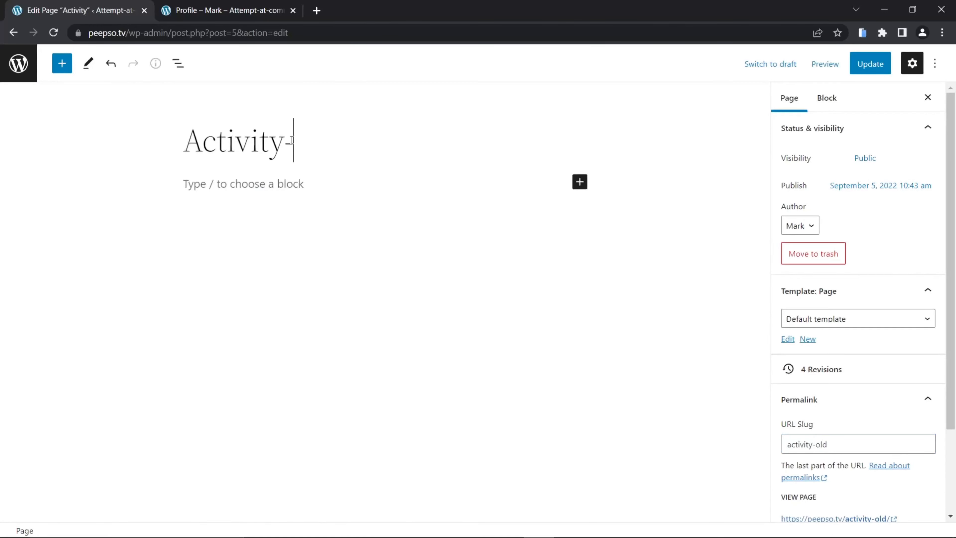
pyautogui.write('old')
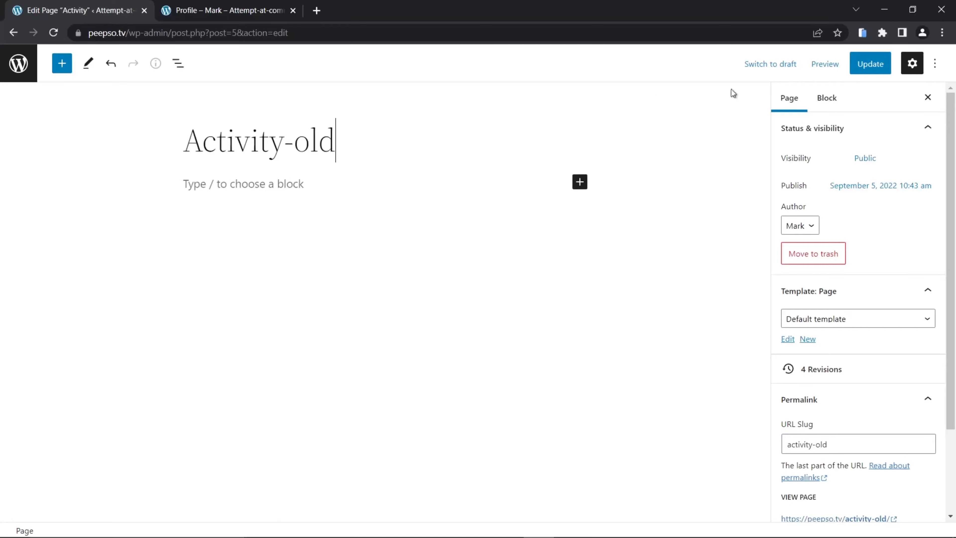
pyautogui.click(868, 63)
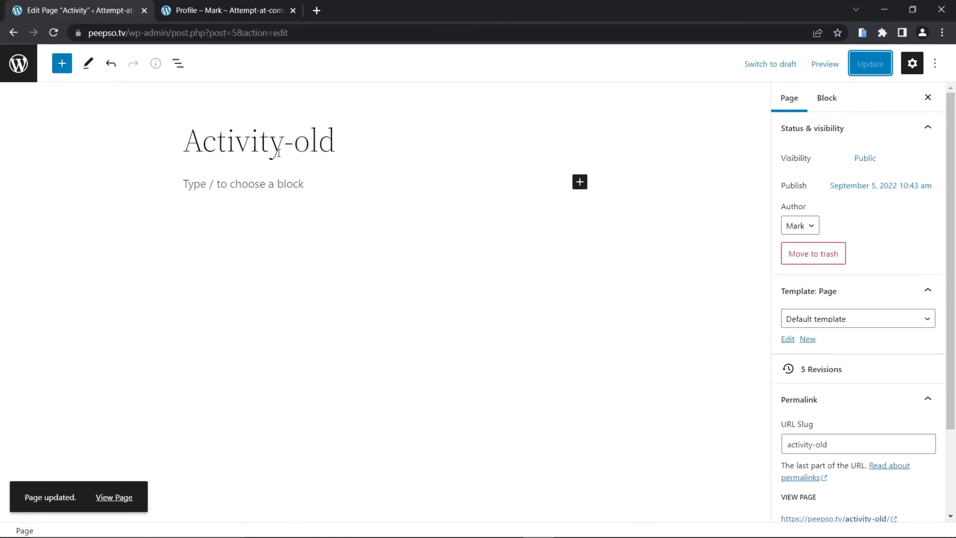
# - Open the BP Groups page for editing, retitle it Groups-old with the URL slug groups-old, and update it
pyautogui.click(18, 63)
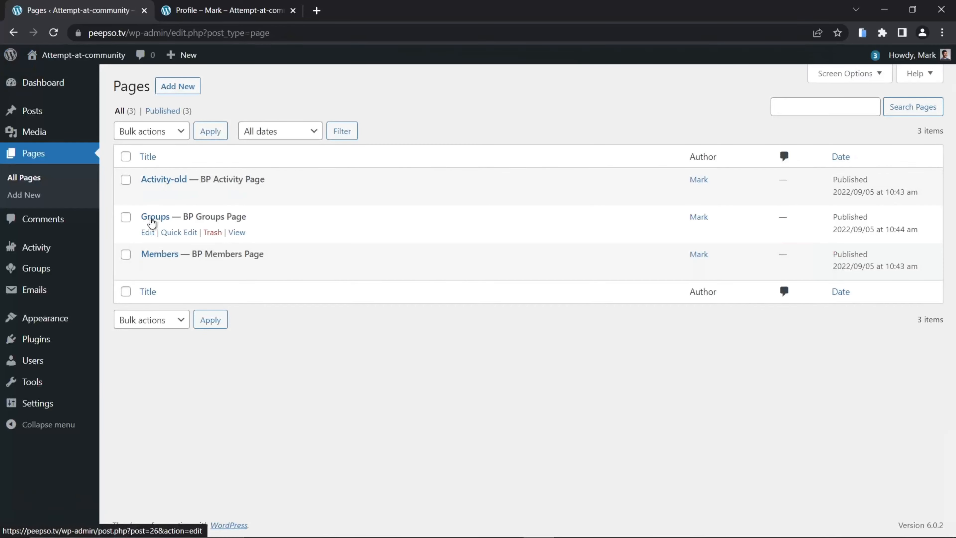
pyautogui.click(147, 233)
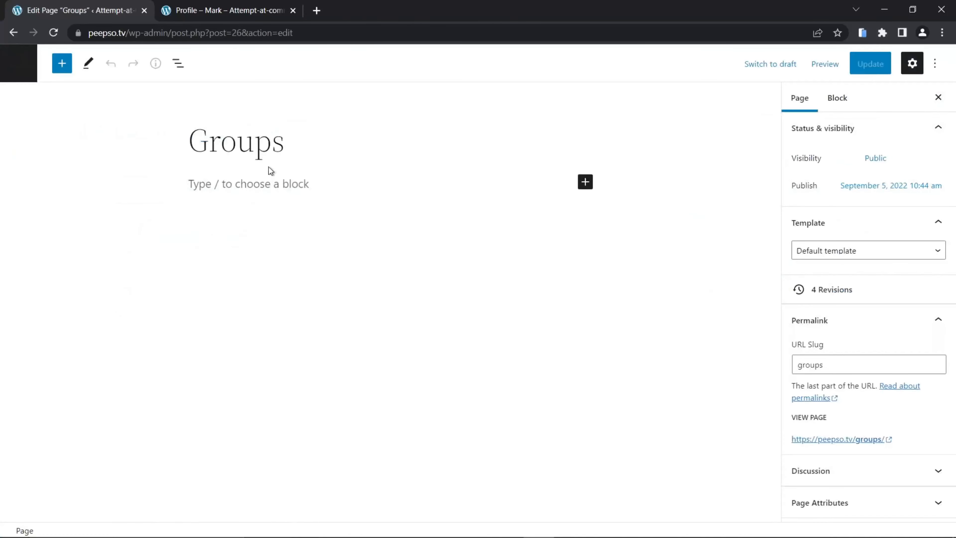
pyautogui.click(300, 145)
pyautogui.write('0')
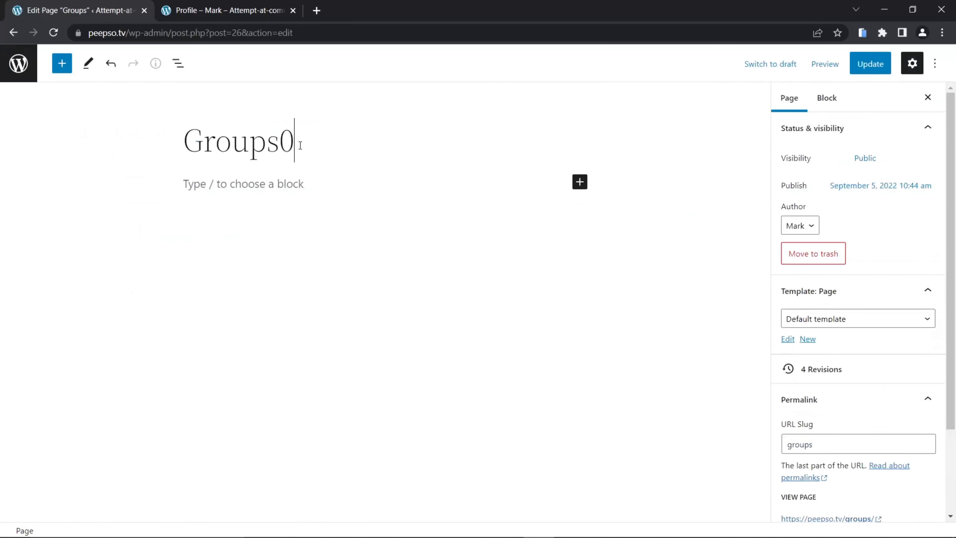
pyautogui.press('BackSpace')
pyautogui.write('-old')
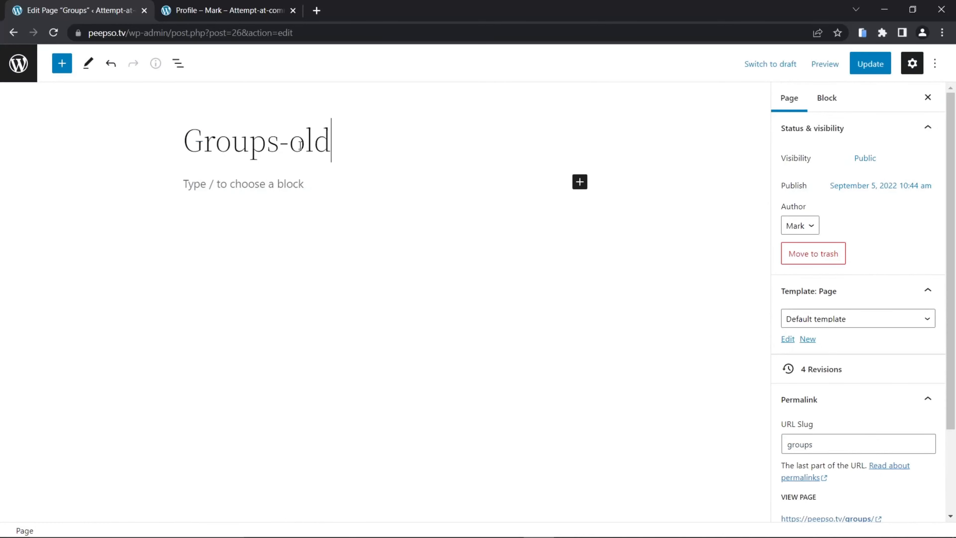
pyautogui.click(827, 447)
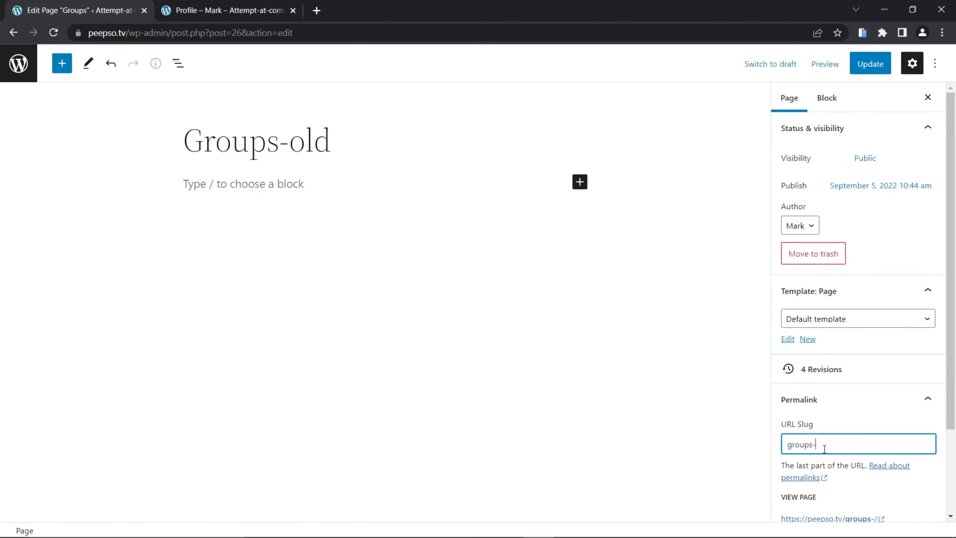
pyautogui.write('-old')
pyautogui.click(877, 67)
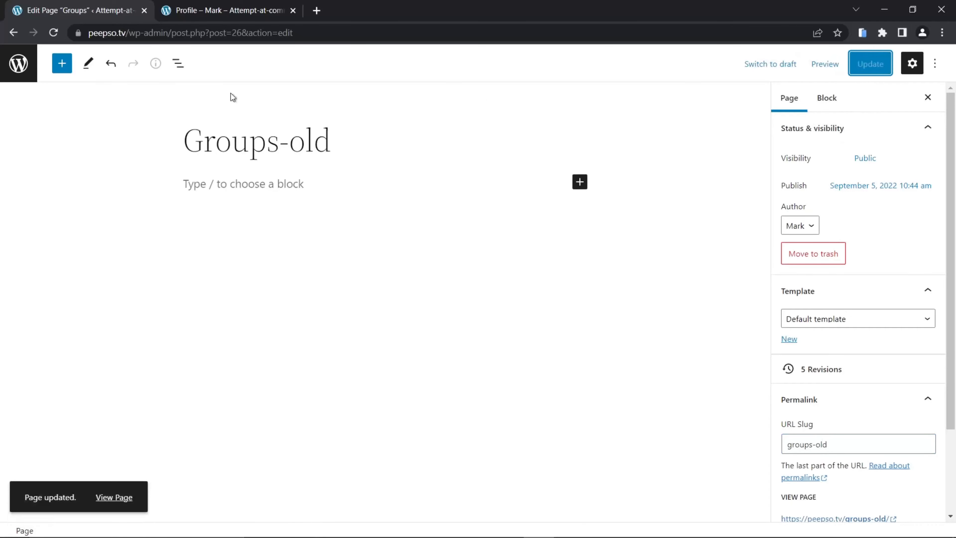
# - Open the BP Members page for editing, retitle it Members-old with the URL slug members-old, and update it
pyautogui.click(16, 71)
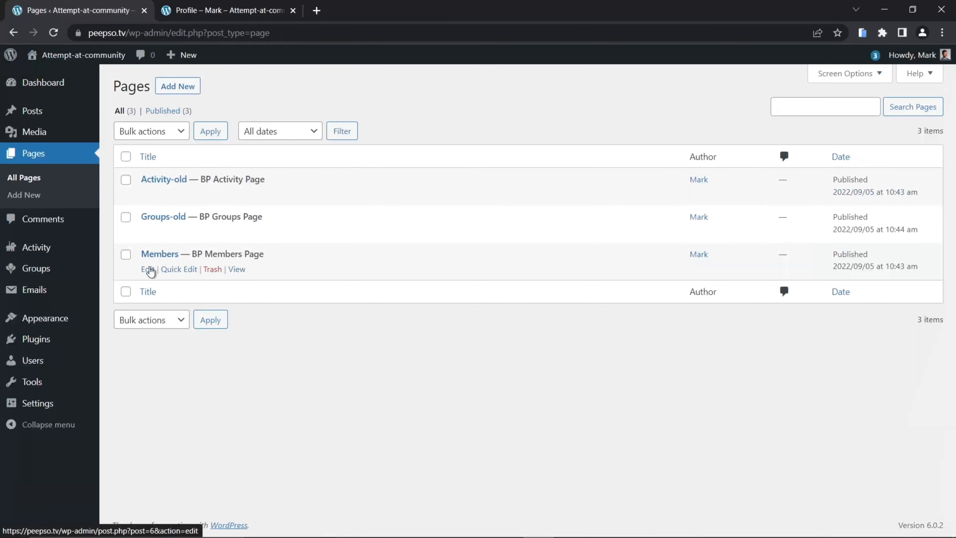
pyautogui.click(148, 270)
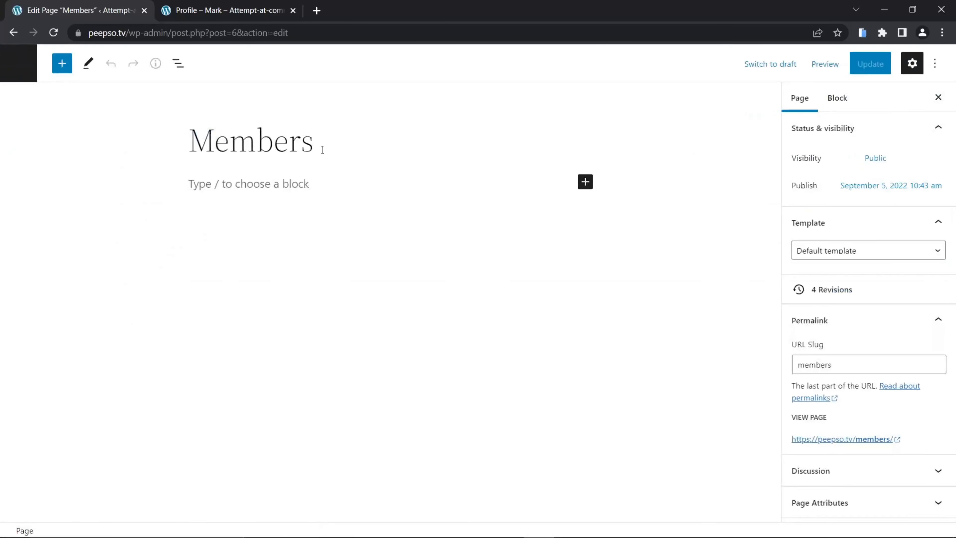
pyautogui.click(325, 147)
pyautogui.write('-old')
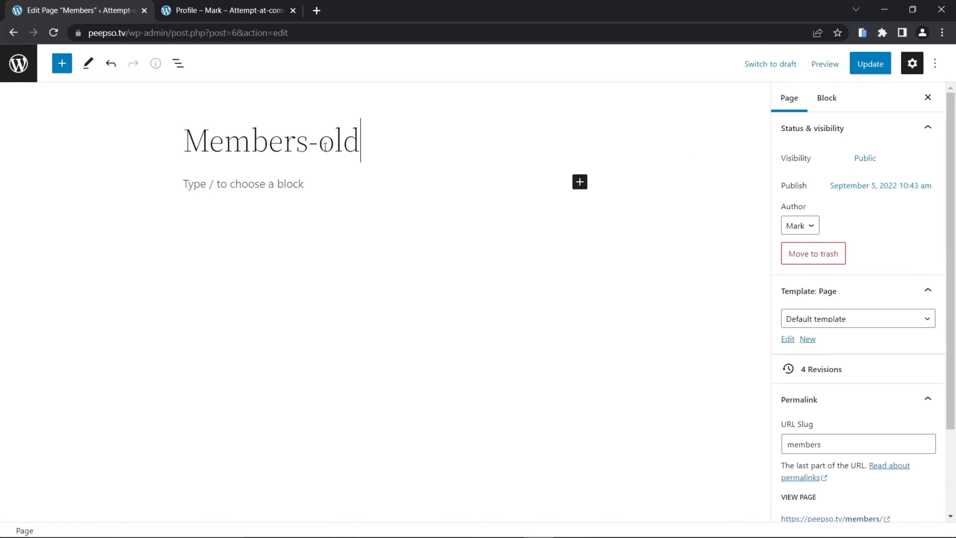
pyautogui.click(833, 443)
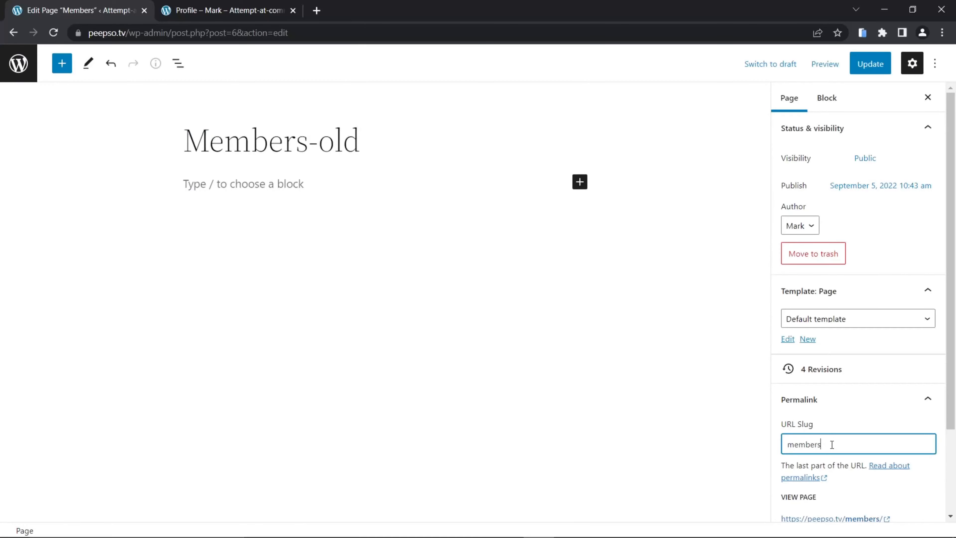
pyautogui.write('-old')
pyautogui.click(871, 67)
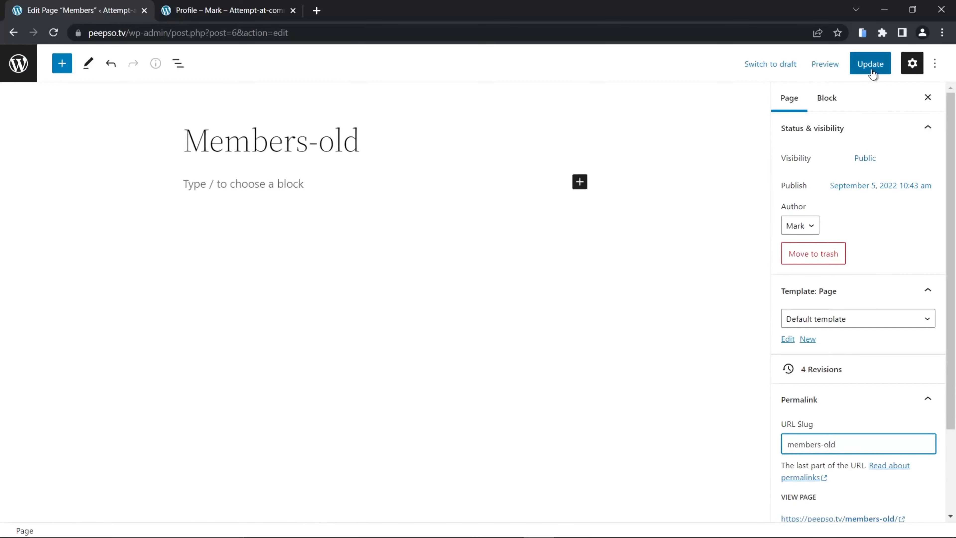
# - Search the WordPress plugin directory for PeepSo and activate the Community by PeepSo plugin
pyautogui.click(21, 69)
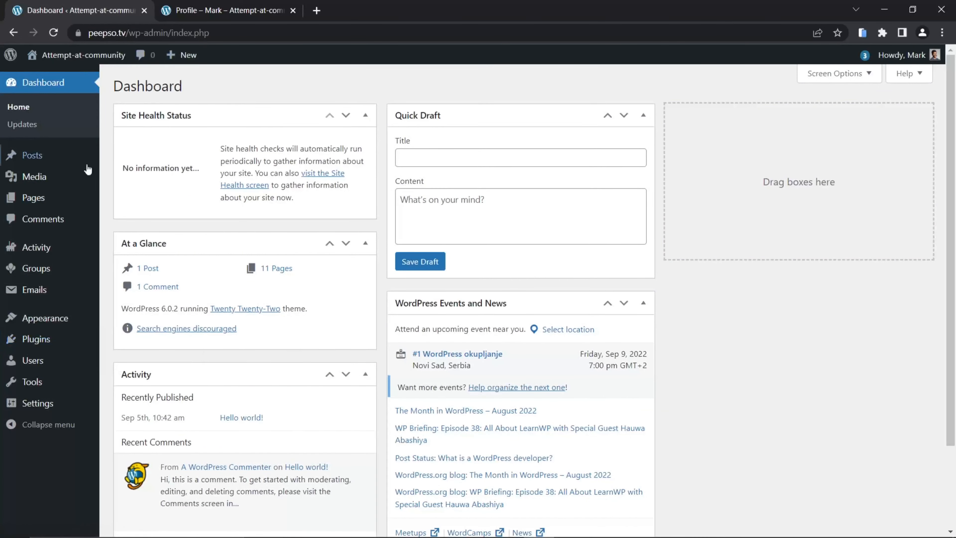
pyautogui.moveTo(32, 337)
pyautogui.click(122, 359)
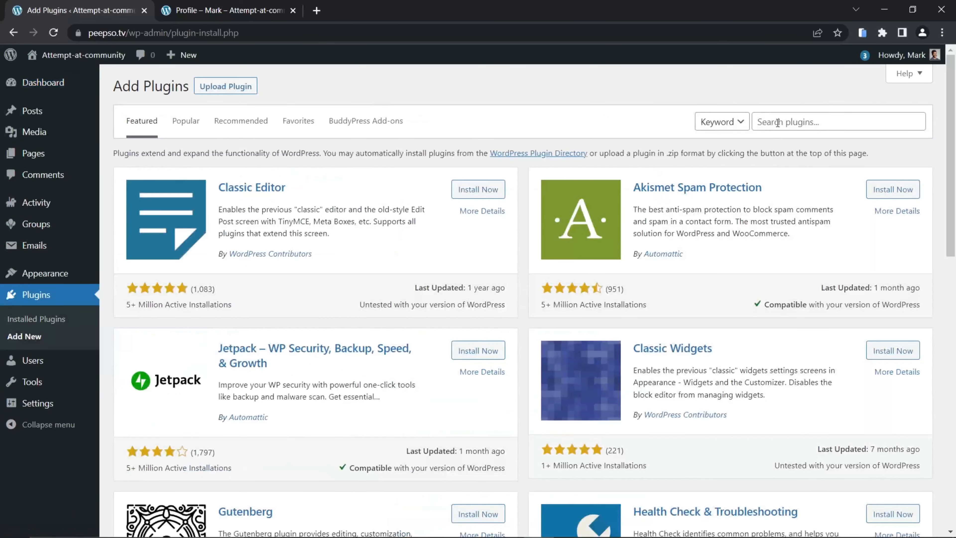
pyautogui.click(782, 127)
pyautogui.write('PeepSo')
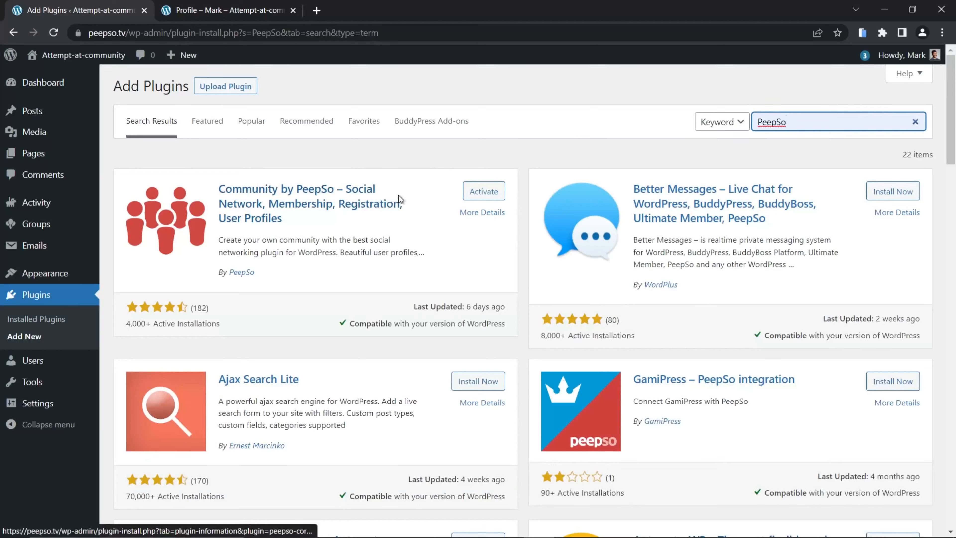
pyautogui.click(483, 197)
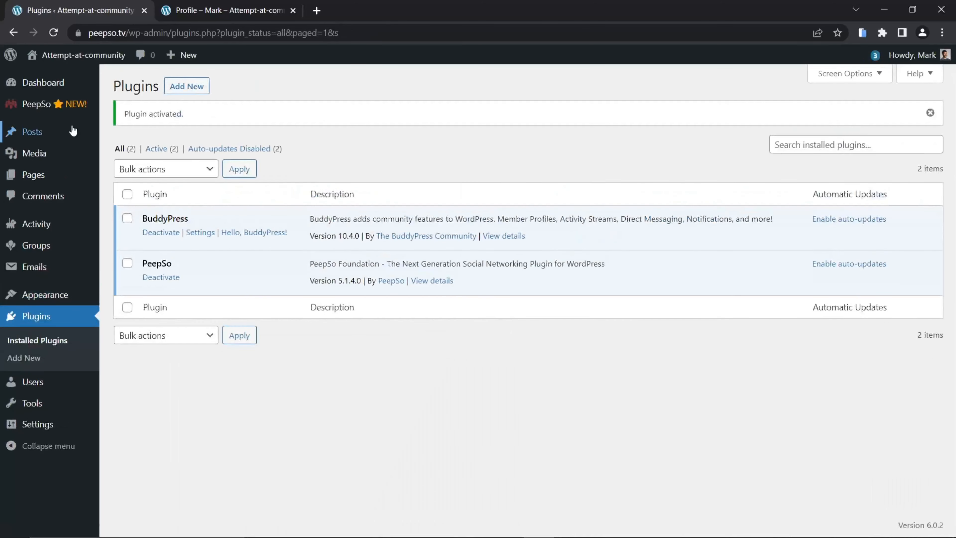
# - Open the list of all site pages and compare the PeepSo pages with the renamed BuddyPress pages
pyautogui.click(40, 185)
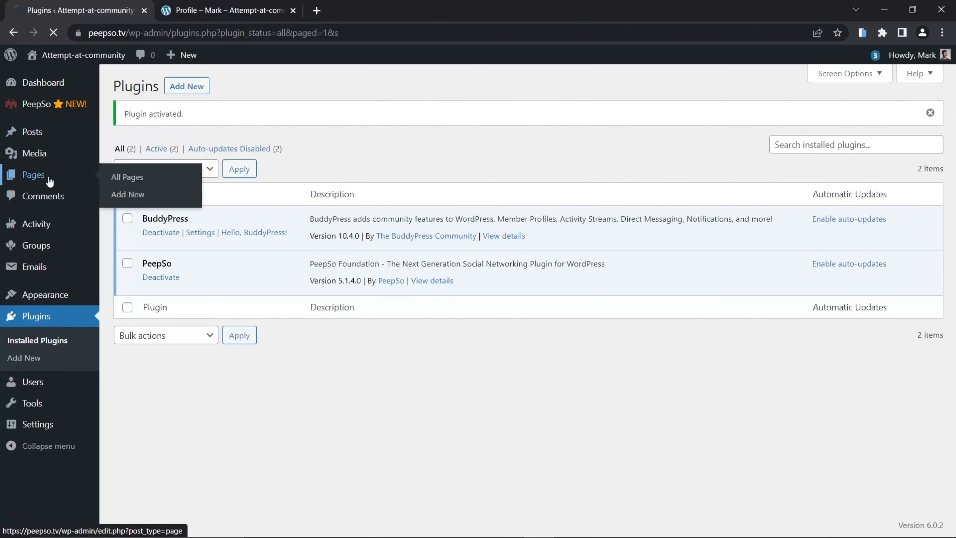
pyautogui.scroll(-3, 301, 210)
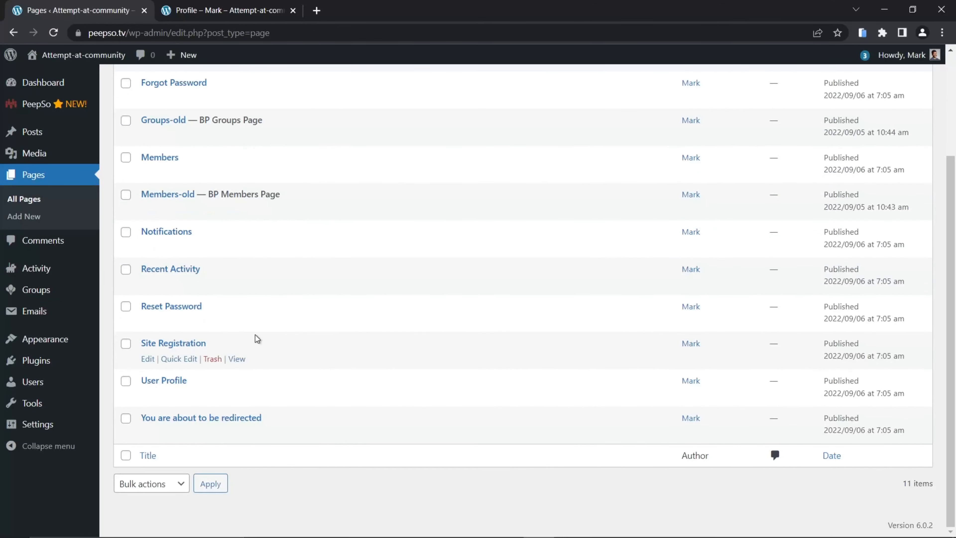
pyautogui.scroll(3, 305, 309)
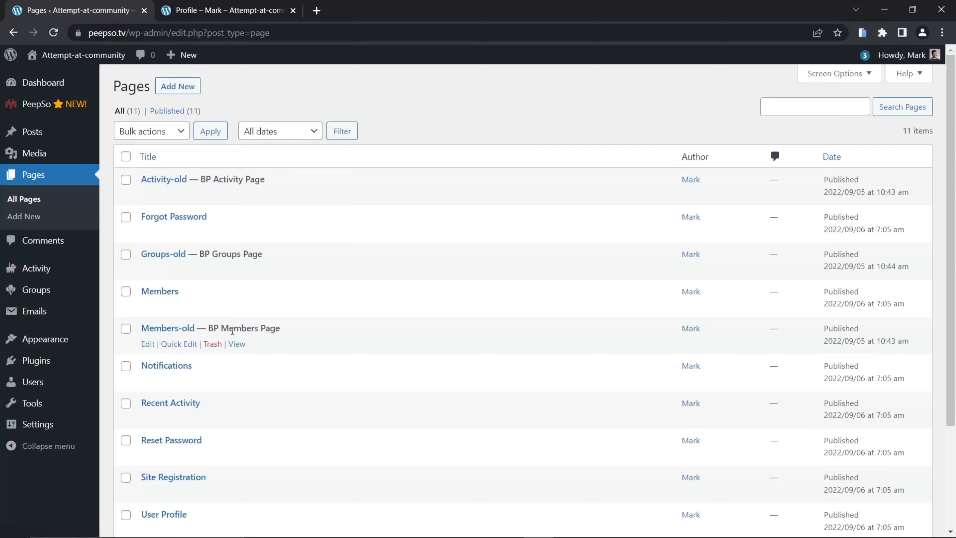
pyautogui.scroll(-3, 282, 321)
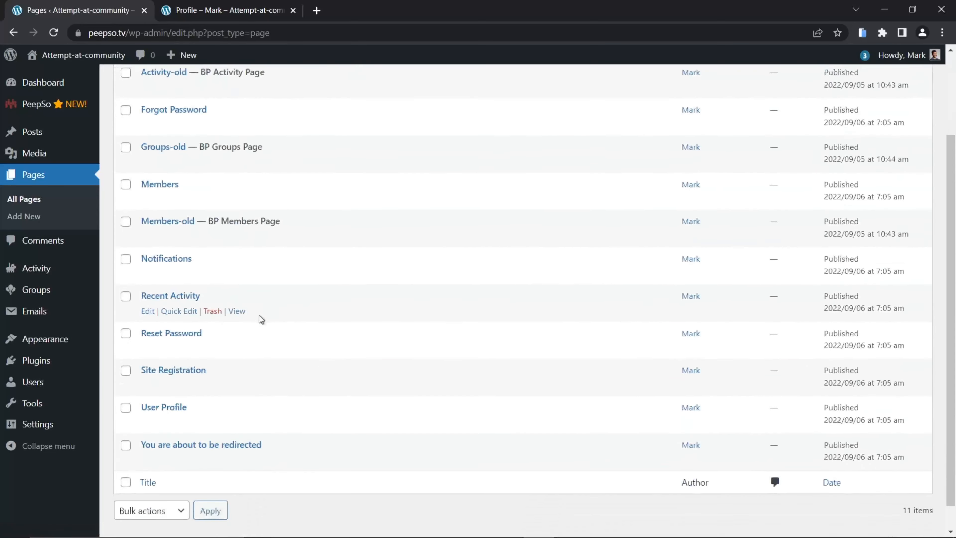
pyautogui.scroll(3, 177, 287)
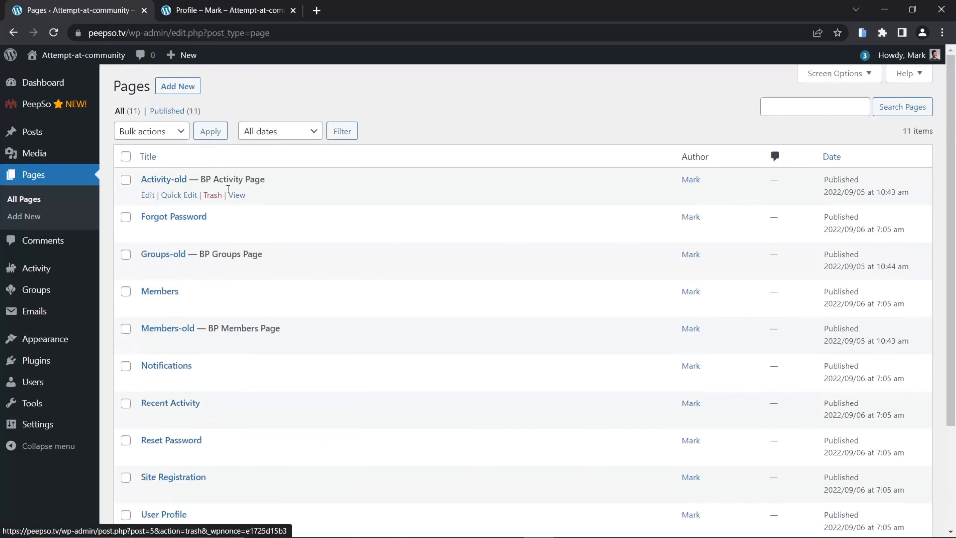
pyautogui.scroll(-2, 245, 339)
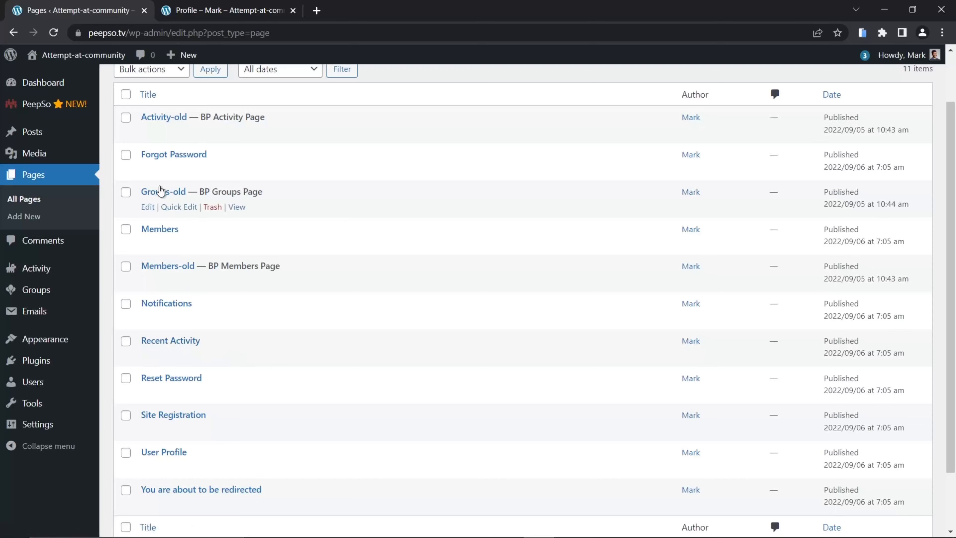
pyautogui.scroll(-2, 325, 305)
pyautogui.scroll(2, 251, 307)
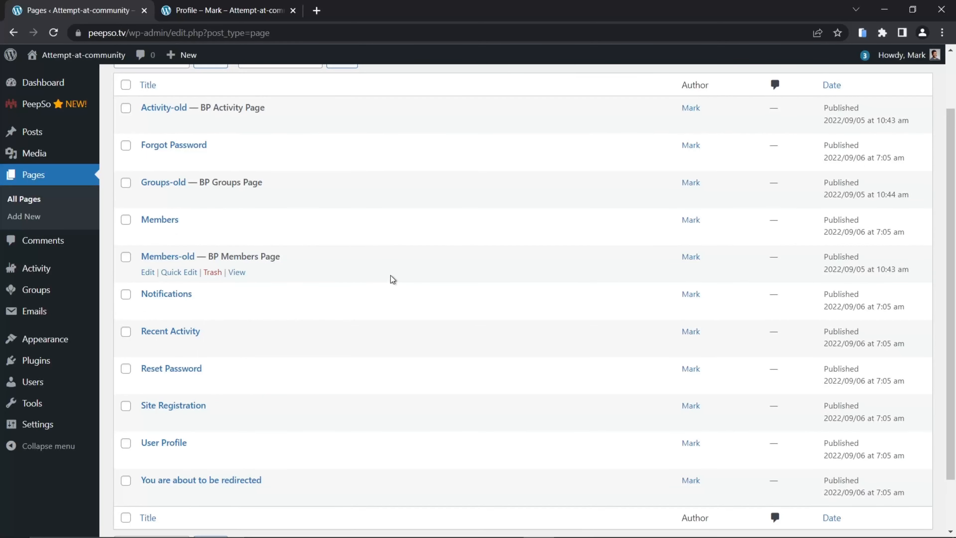
pyautogui.scroll(1, 366, 279)
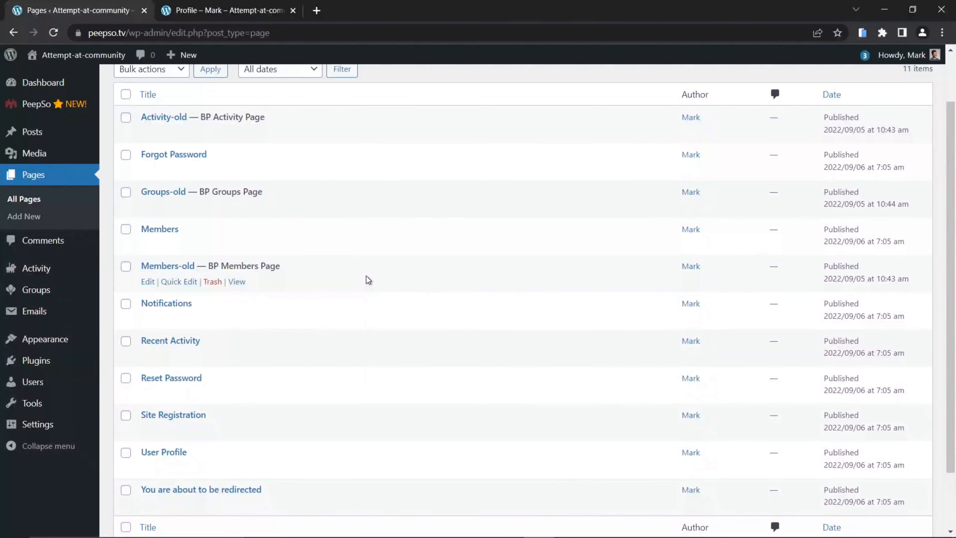
# - Open the PeepSo Installer and review the license options and the theme and core components offered in each bundle
pyautogui.moveTo(41, 105)
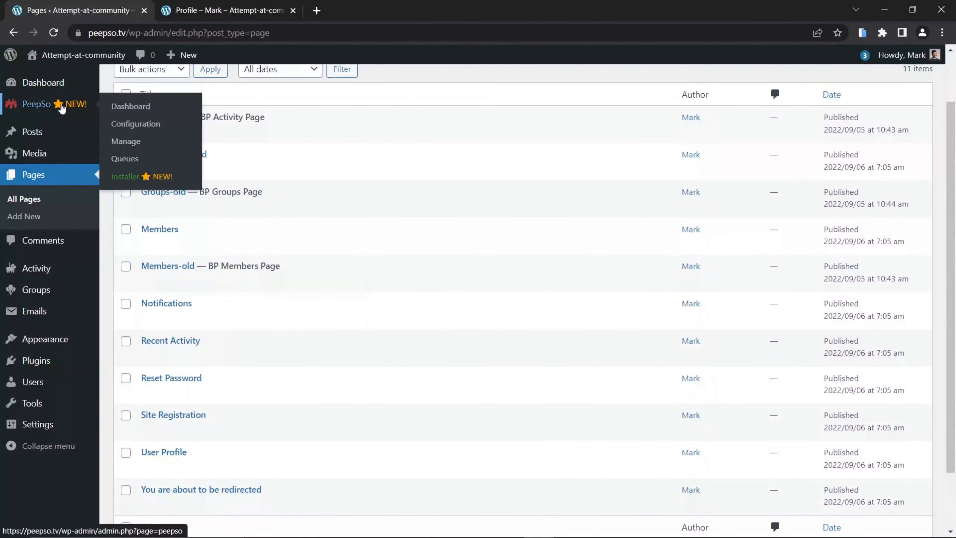
pyautogui.click(128, 177)
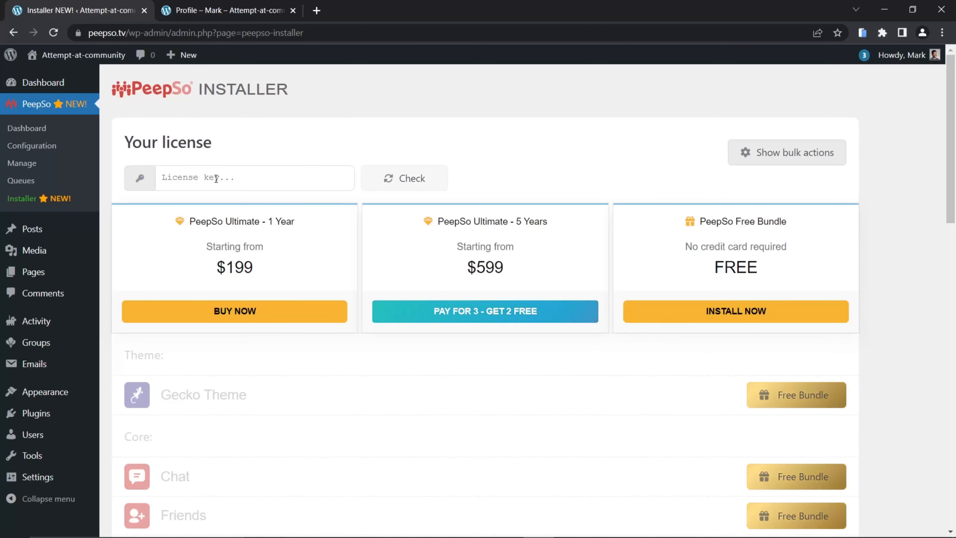
pyautogui.scroll(-3, 546, 185)
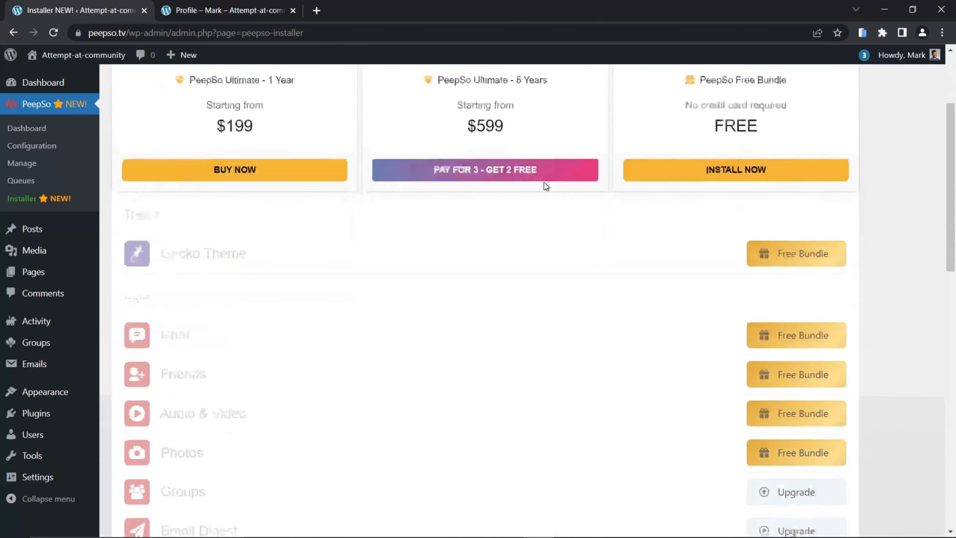
pyautogui.scroll(-1, 544, 182)
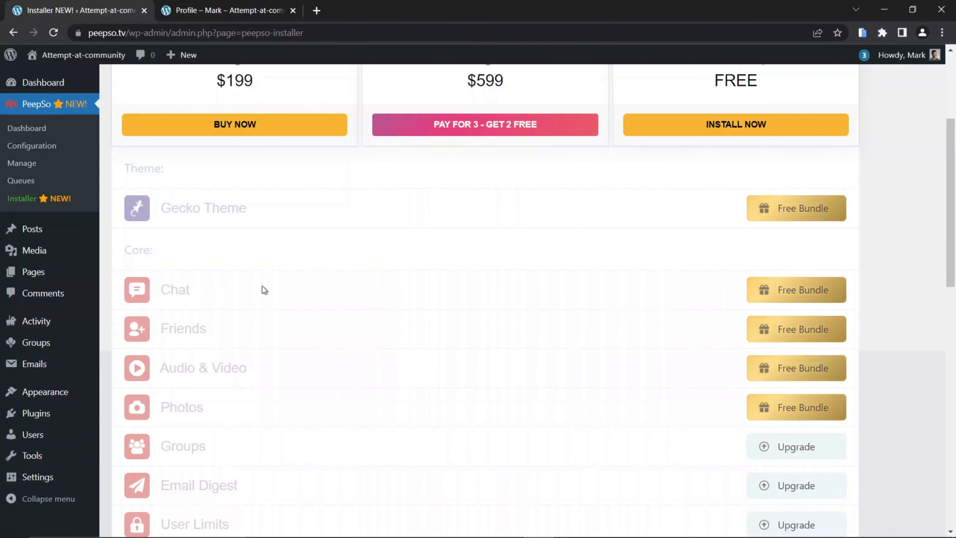
pyautogui.scroll(-1, 286, 289)
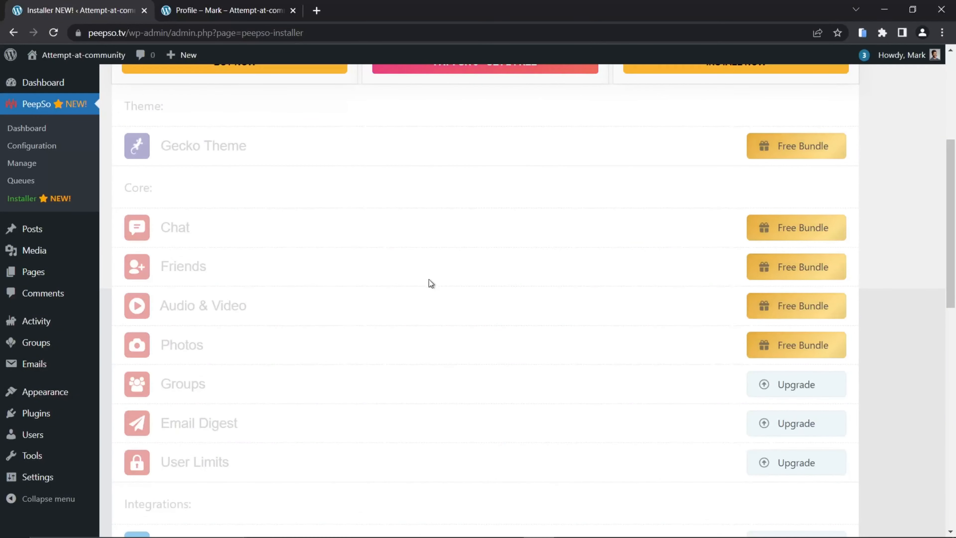
pyautogui.scroll(7, 433, 279)
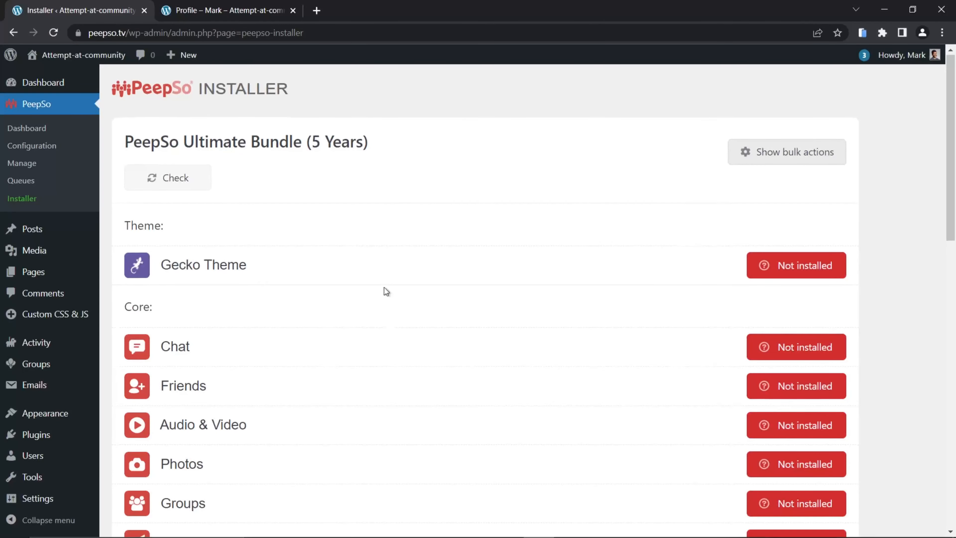
# - Look through the Ultimate Bundle component list and show the installer's bulk actions
pyautogui.scroll(-5, 384, 291)
pyautogui.scroll(-3, 405, 290)
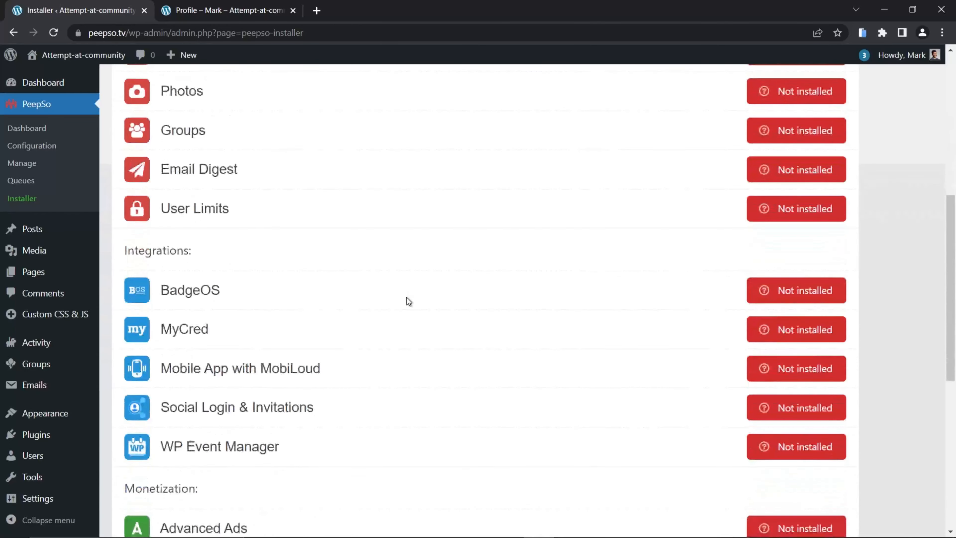
pyautogui.scroll(7, 407, 298)
pyautogui.scroll(2, 407, 297)
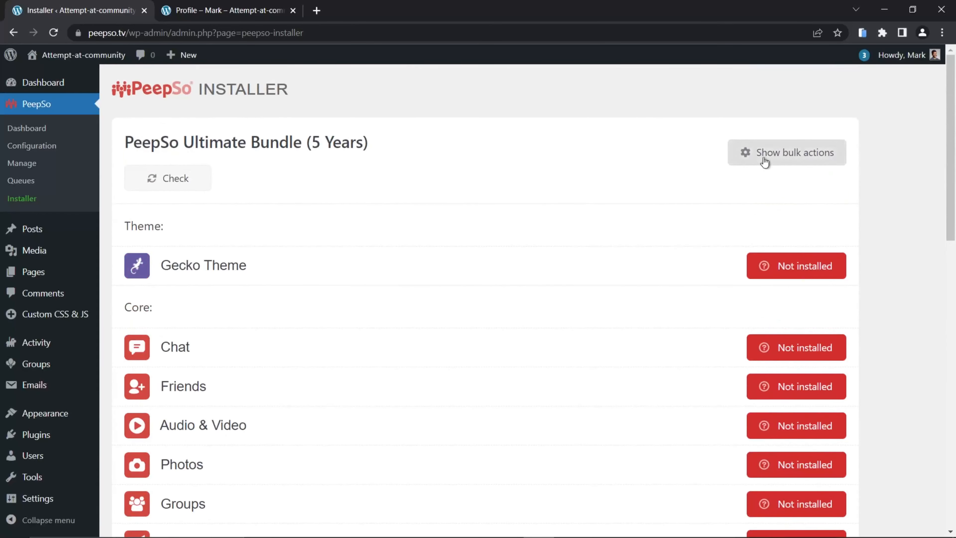
pyautogui.click(794, 160)
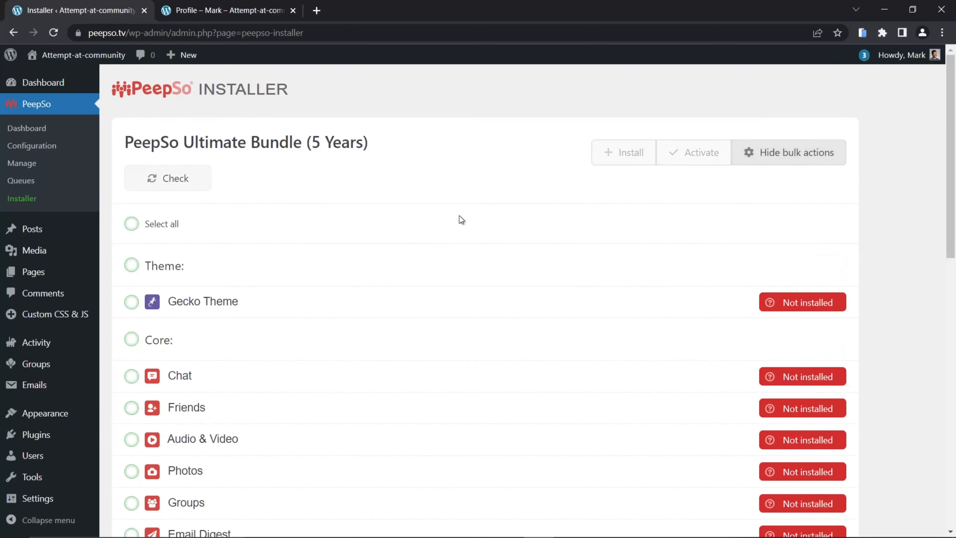
pyautogui.click(129, 225)
pyautogui.click(130, 224)
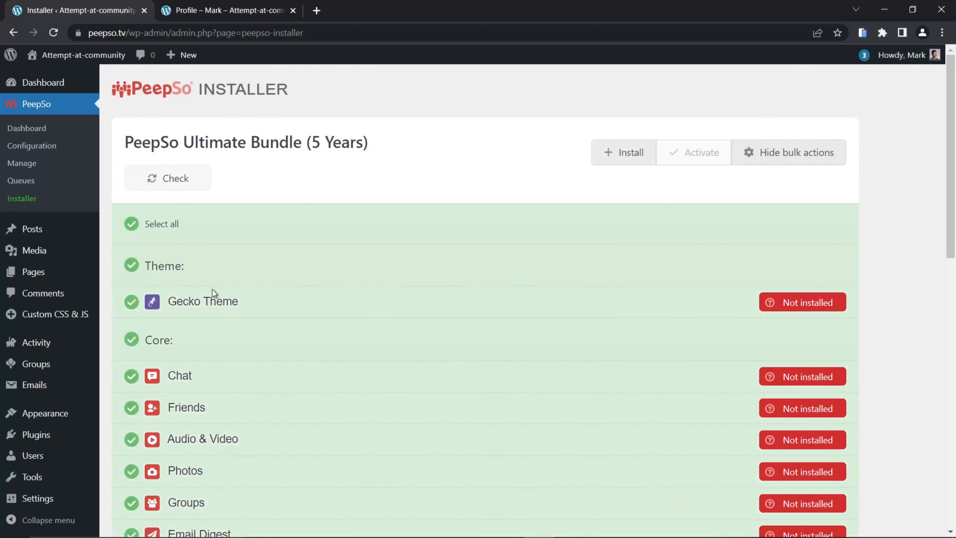
pyautogui.click(131, 225)
# - Select the whole Theme group and the whole Core group of components for a bulk action
pyautogui.click(132, 265)
pyautogui.scroll(-1, 237, 304)
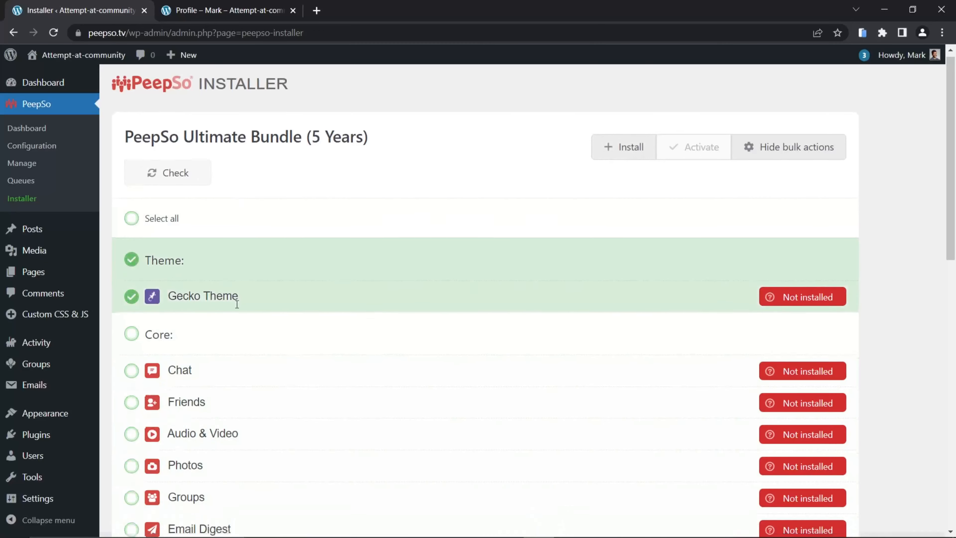
pyautogui.scroll(-3, 237, 304)
pyautogui.click(132, 216)
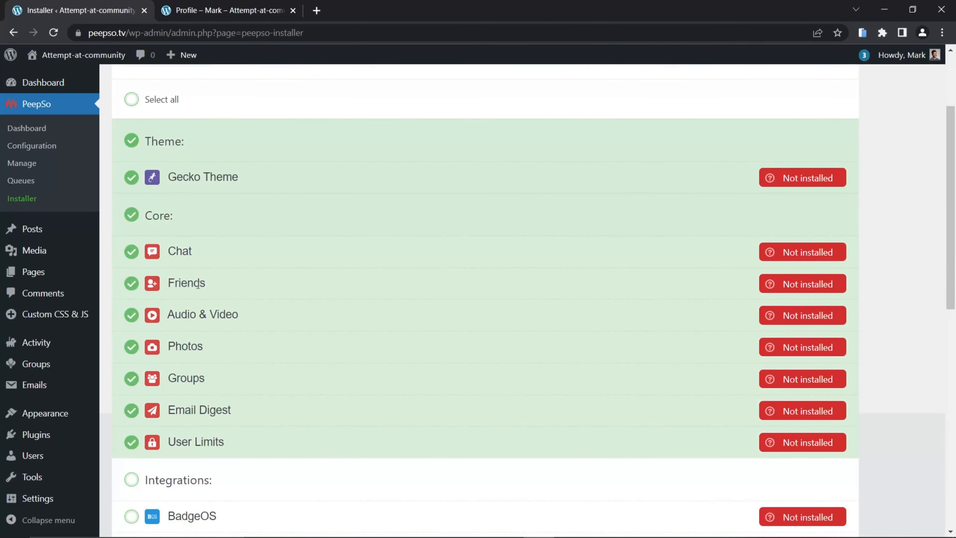
# - Examine the Integrations, Monetization and Early Access components left out of the selection and recheck the selected Theme and Core items
pyautogui.scroll(-5, 265, 428)
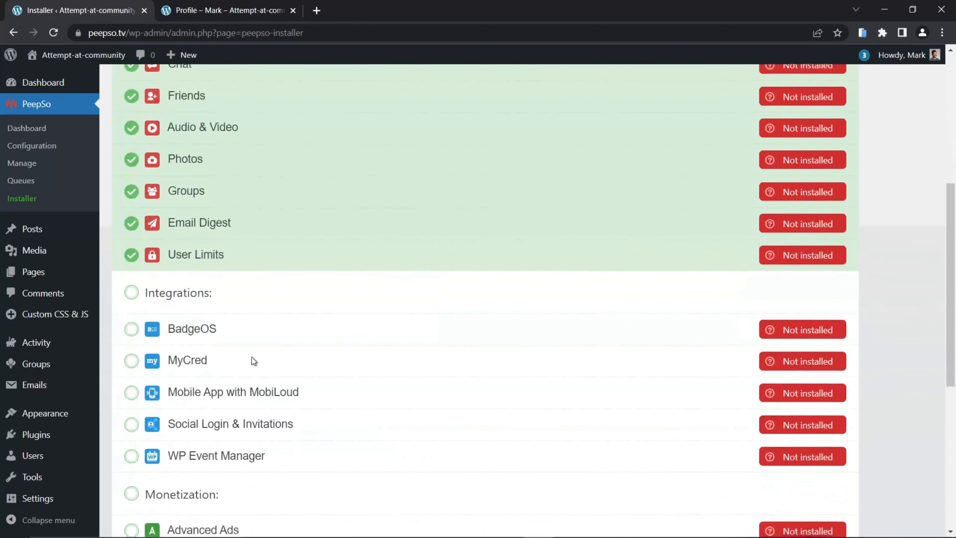
pyautogui.scroll(-3, 252, 361)
pyautogui.scroll(10, 276, 360)
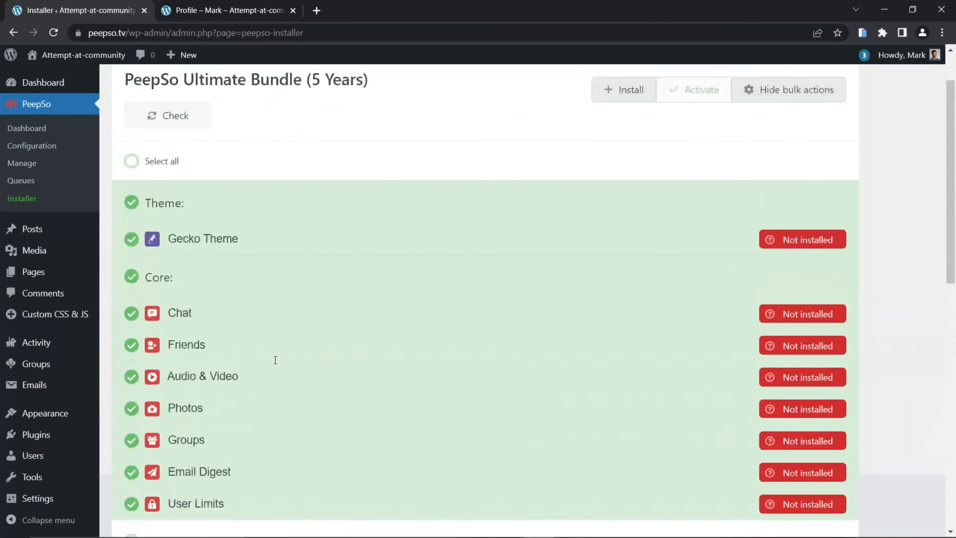
pyautogui.scroll(-9, 273, 361)
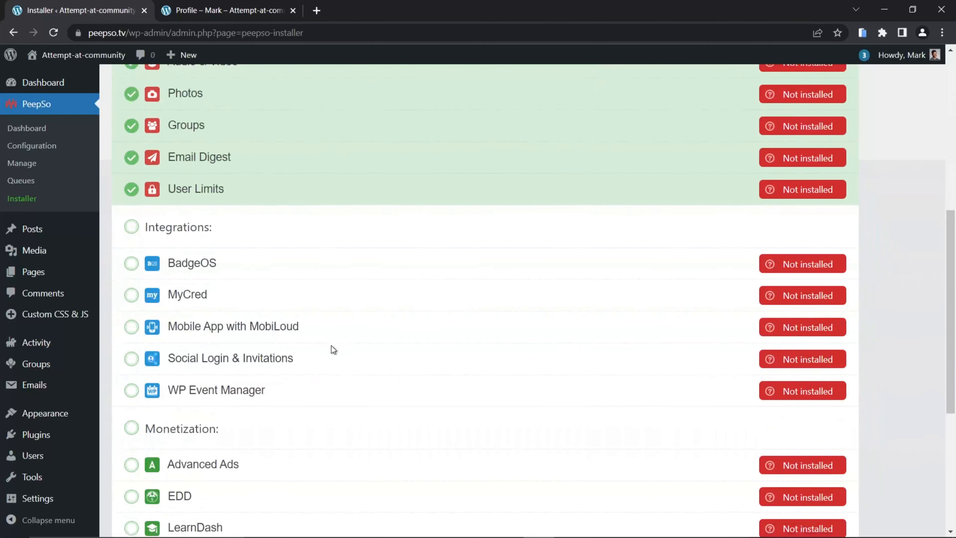
pyautogui.scroll(-5, 210, 291)
pyautogui.scroll(-3, 325, 348)
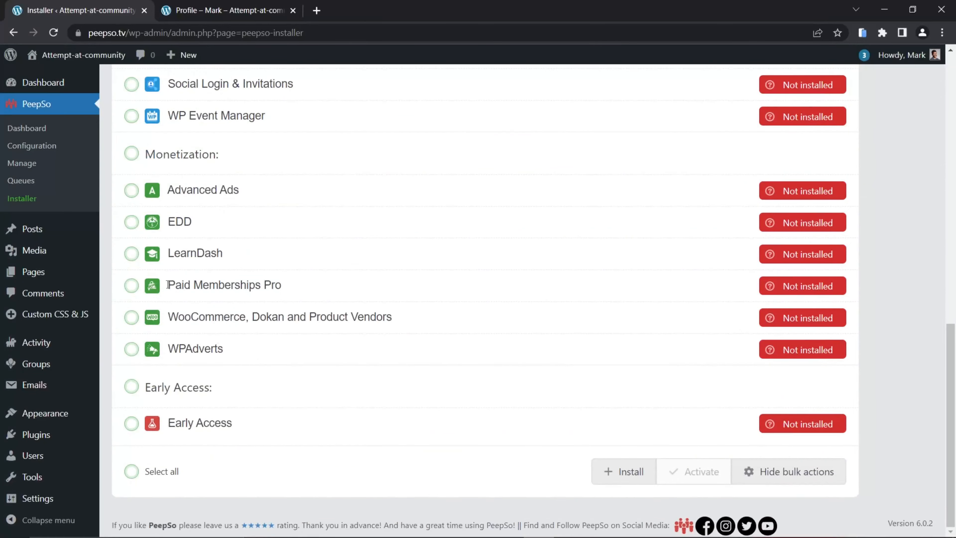
pyautogui.scroll(7, 207, 308)
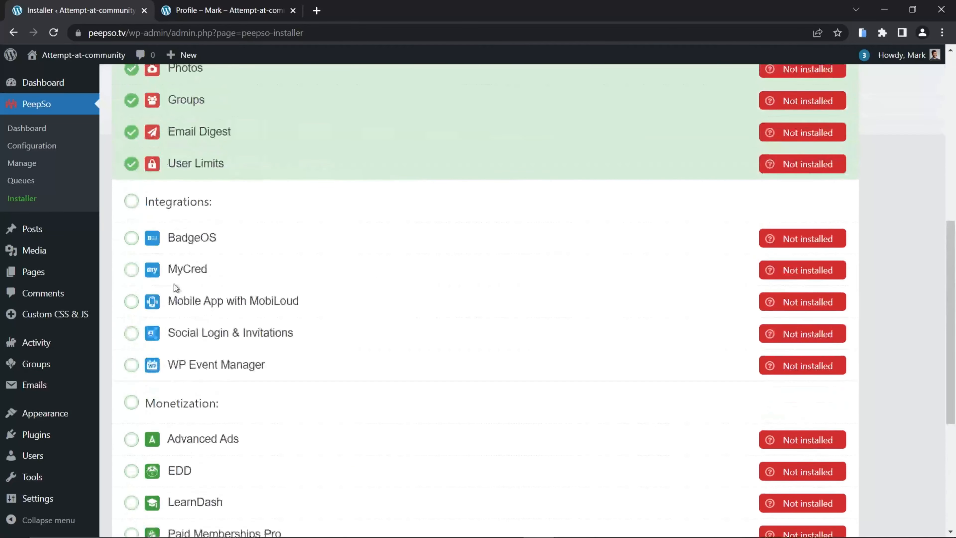
pyautogui.scroll(10, 290, 337)
pyautogui.scroll(-5, 346, 343)
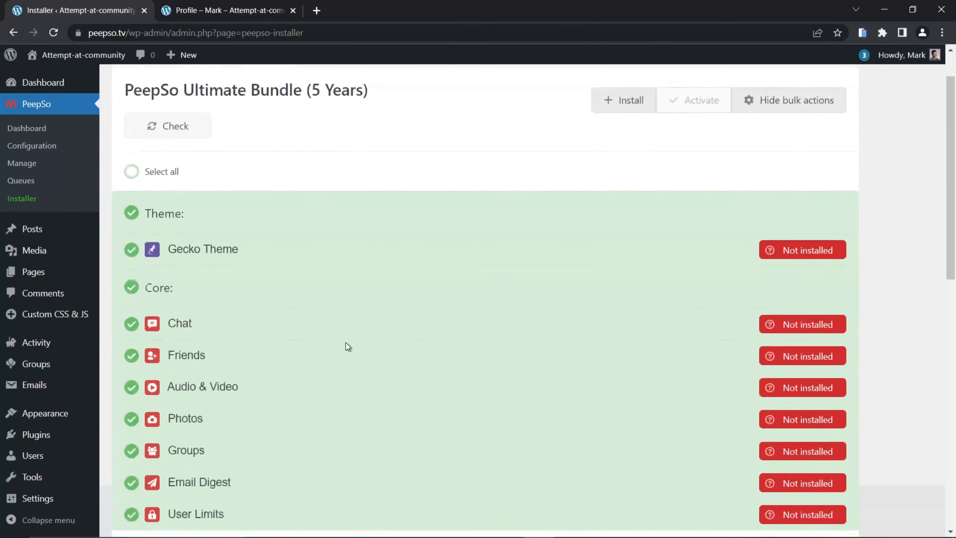
pyautogui.scroll(2, 347, 346)
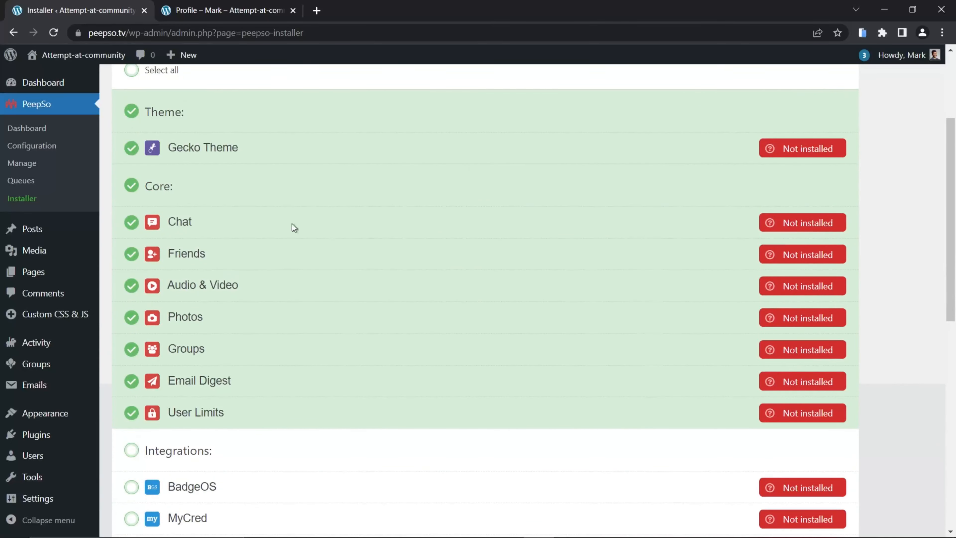
# - Install the selected Gecko Theme and Core components in bulk and check their installation status
pyautogui.scroll(4, 445, 264)
pyautogui.click(610, 164)
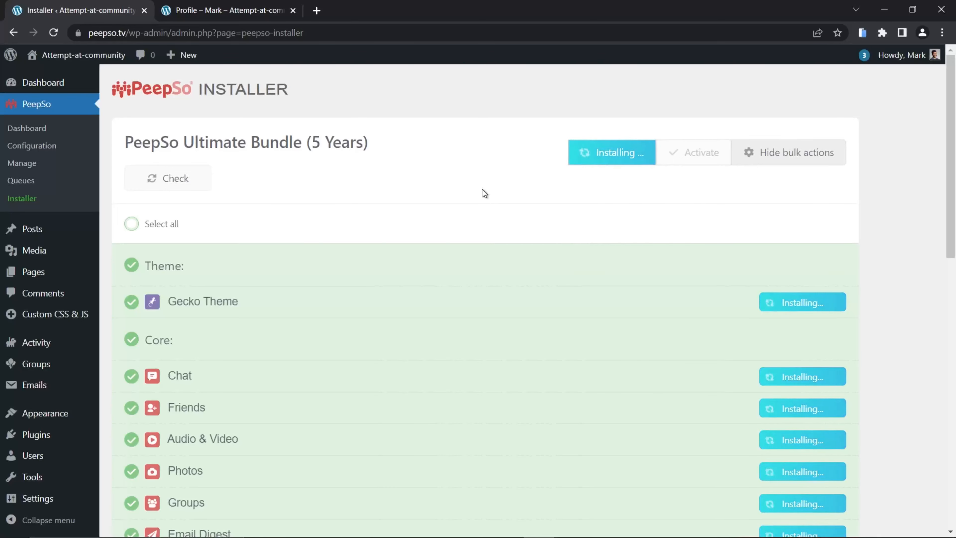
pyautogui.scroll(-2, 487, 184)
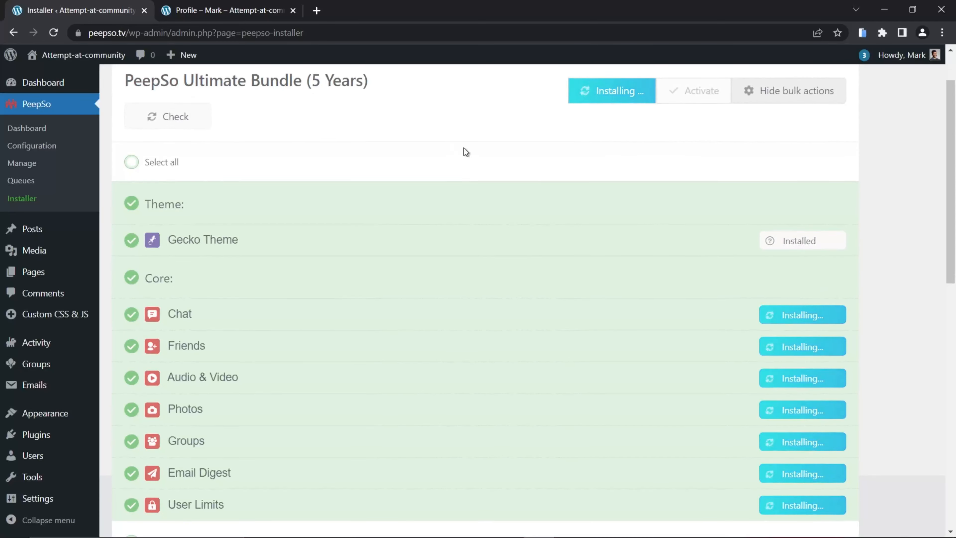
pyautogui.scroll(2, 465, 150)
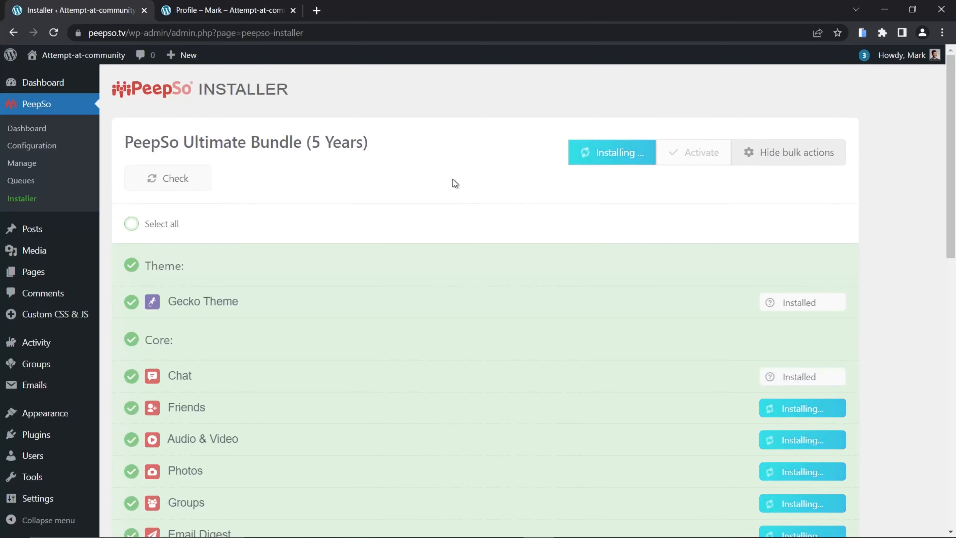
pyautogui.scroll(-3, 453, 179)
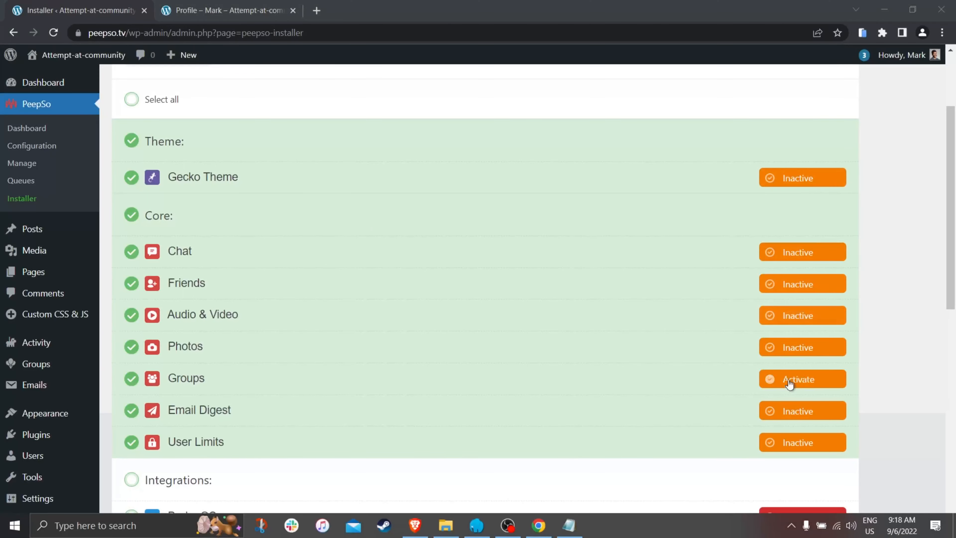
pyautogui.scroll(3, 667, 294)
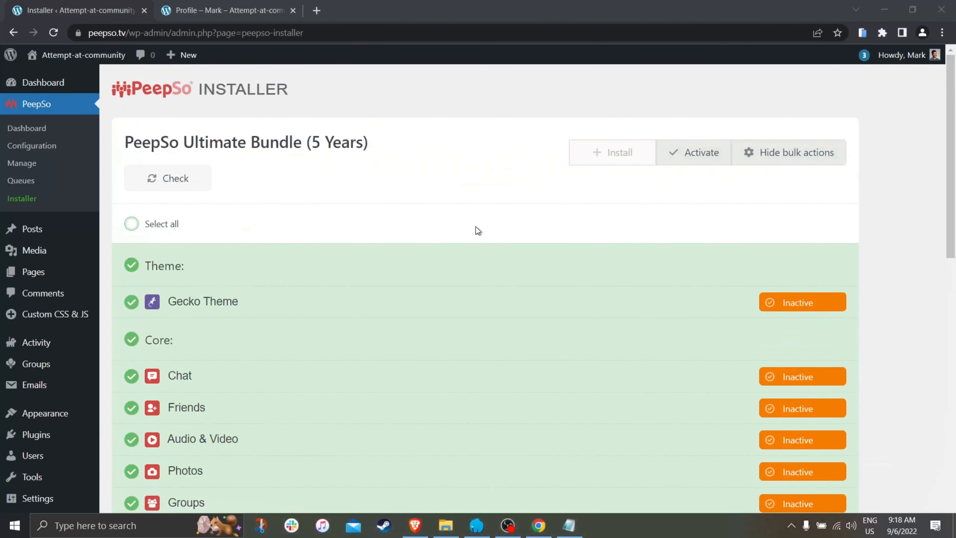
pyautogui.scroll(-1, 340, 233)
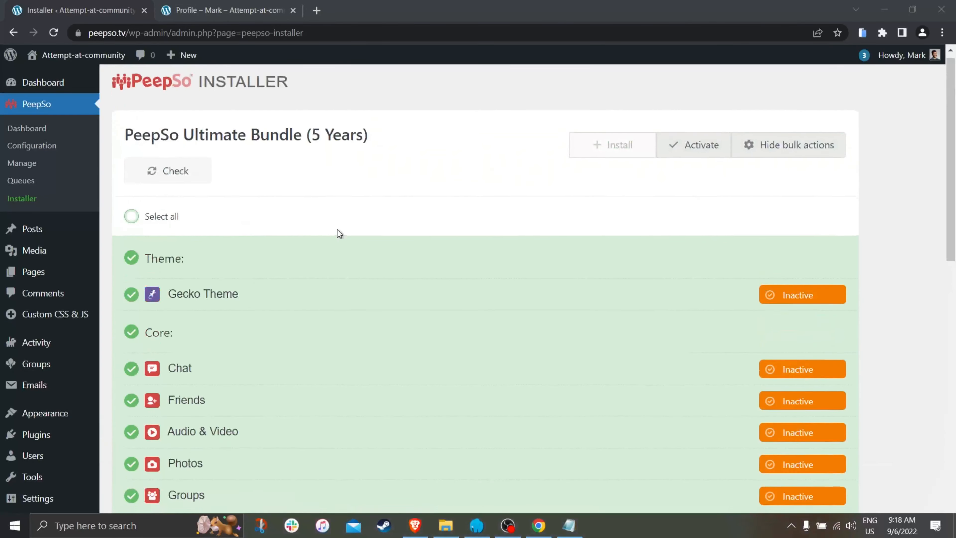
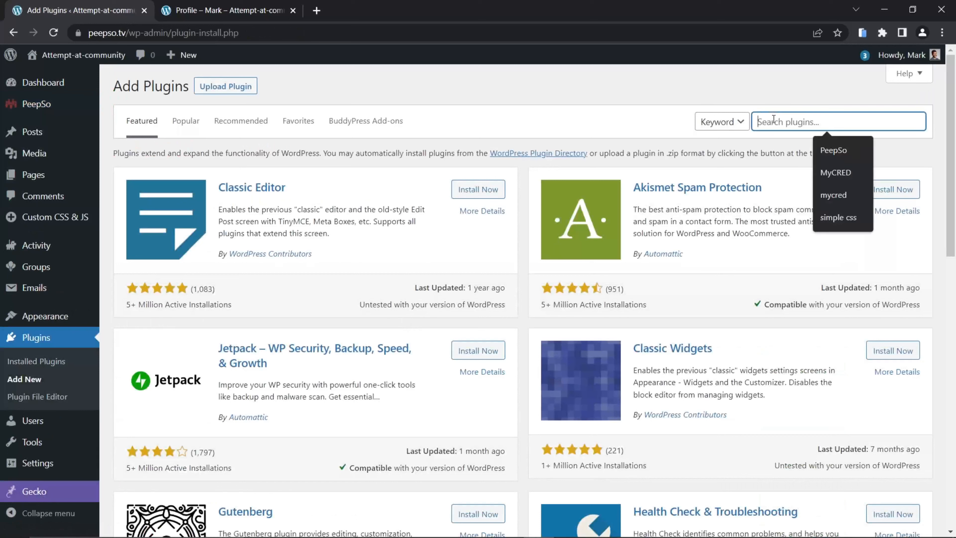
# - Search the plugin directory for "peepso migrator", then install and activate the BuddyPress to PeepSo Migration Tool
pyautogui.write('peepso mi')
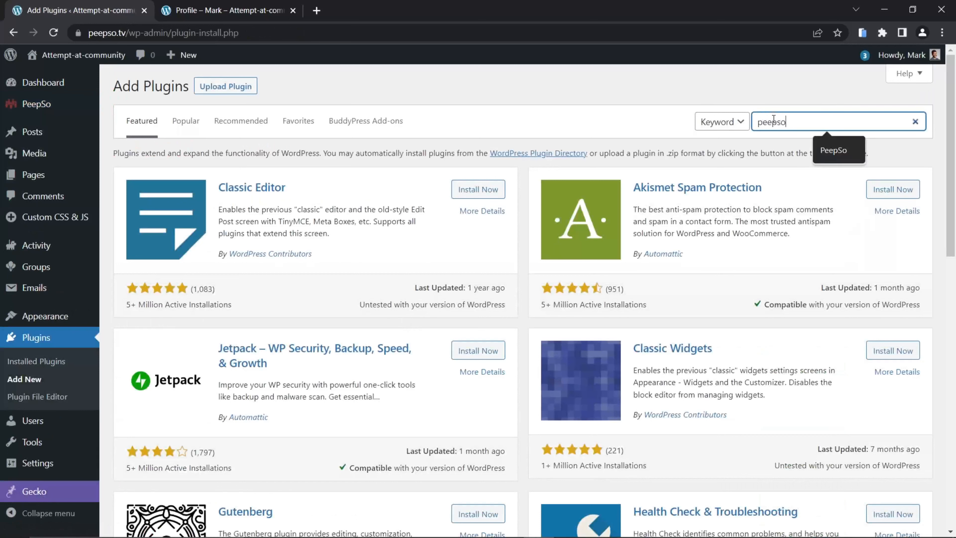
pyautogui.write('grator')
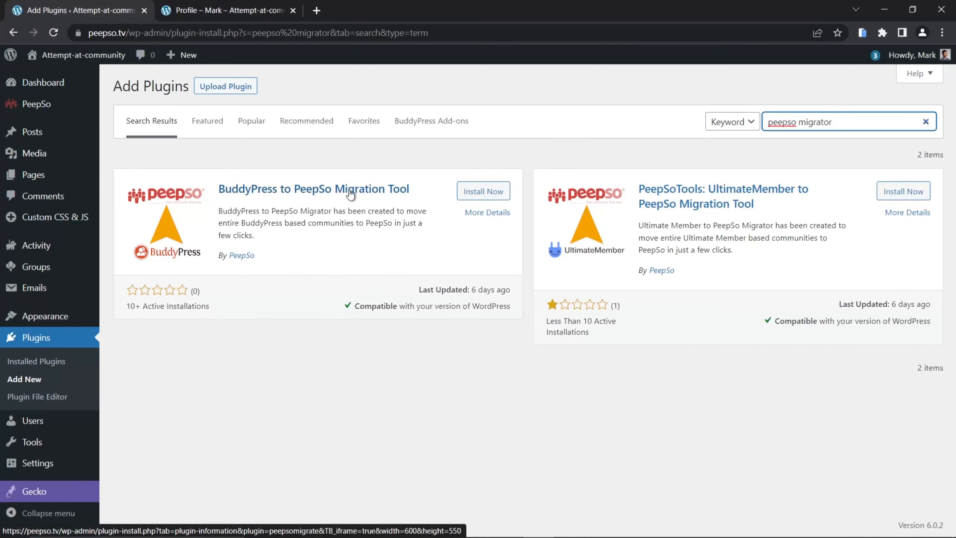
pyautogui.click(475, 192)
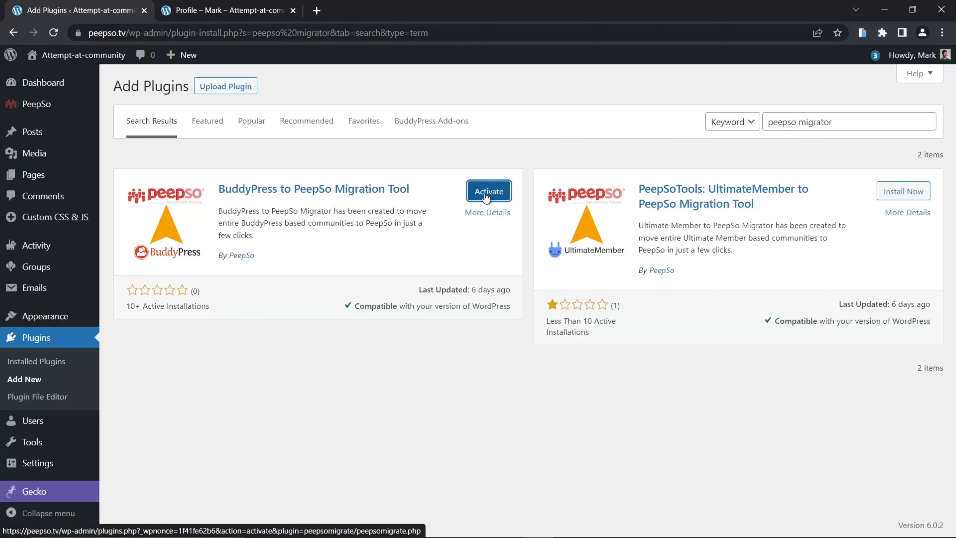
pyautogui.click(486, 194)
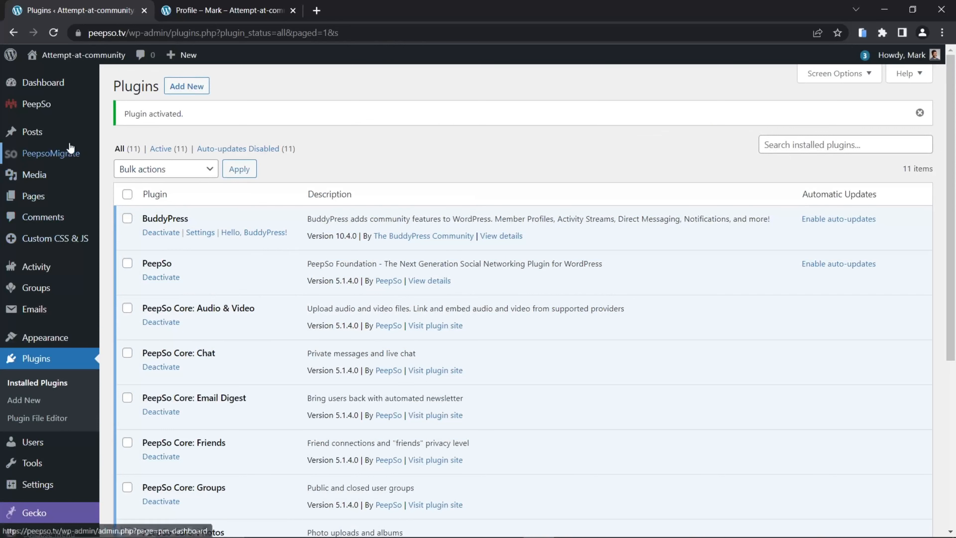
# - Check the installed plugins list for BuddyPress, the PeepSo components and the migrator, and open the BuddyPress to PeepSo Migrator page
pyautogui.moveTo(72, 142)
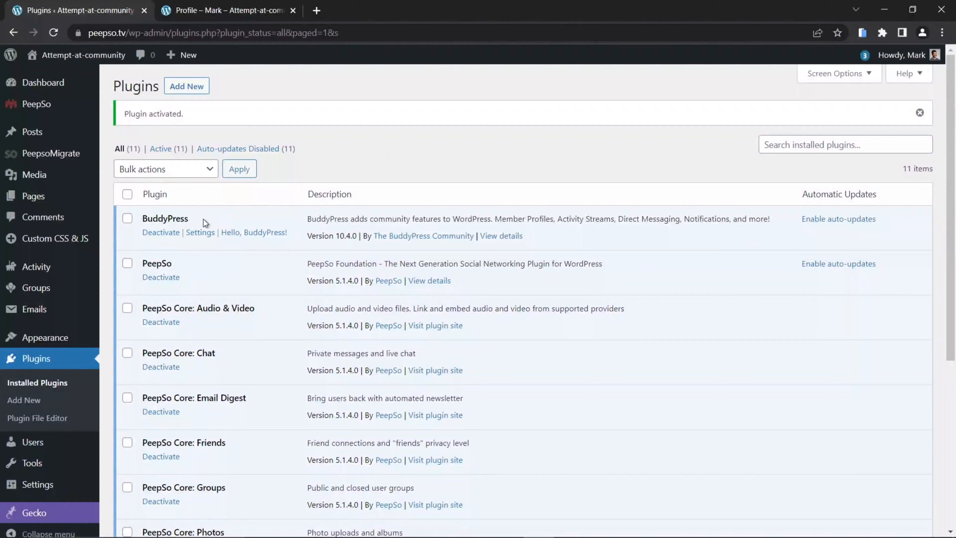
pyautogui.scroll(-5, 203, 219)
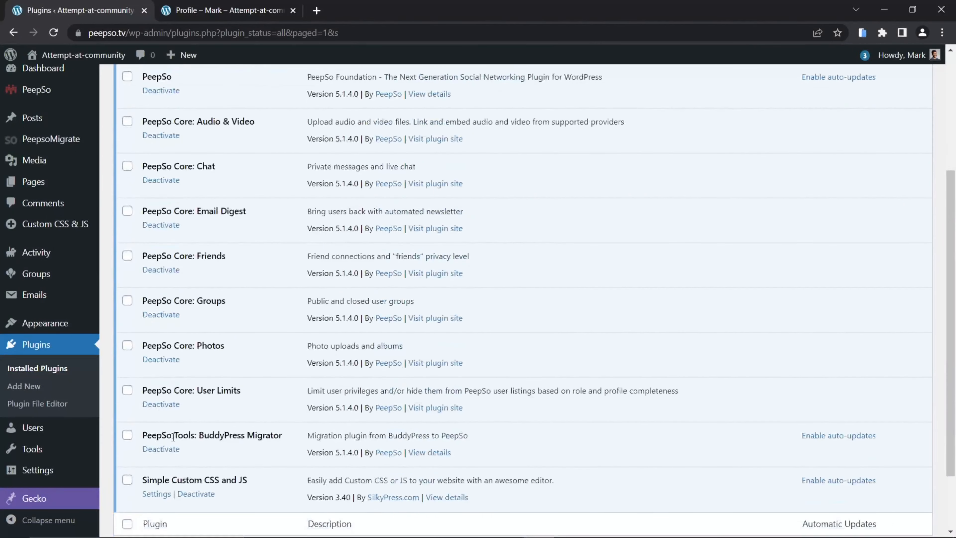
pyautogui.scroll(5, 207, 282)
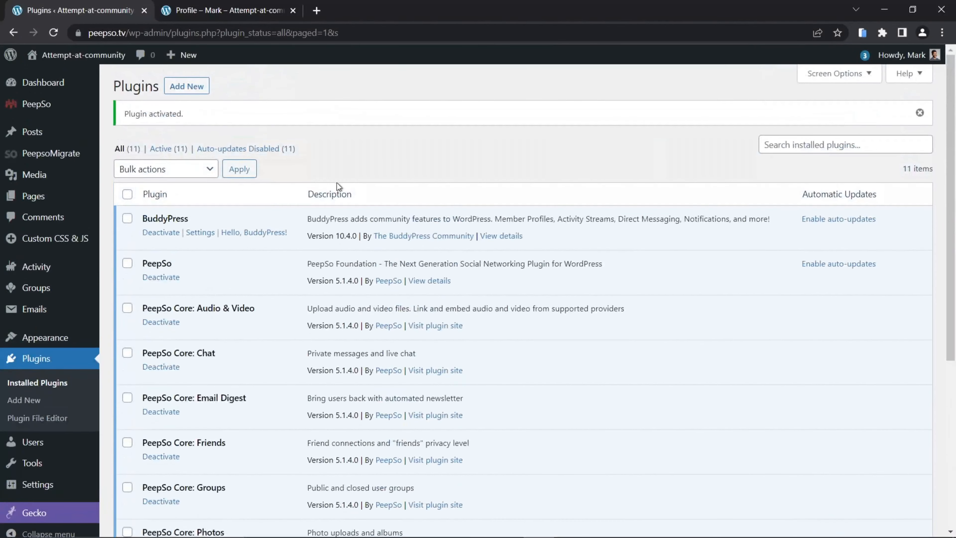
pyautogui.scroll(-2, 378, 228)
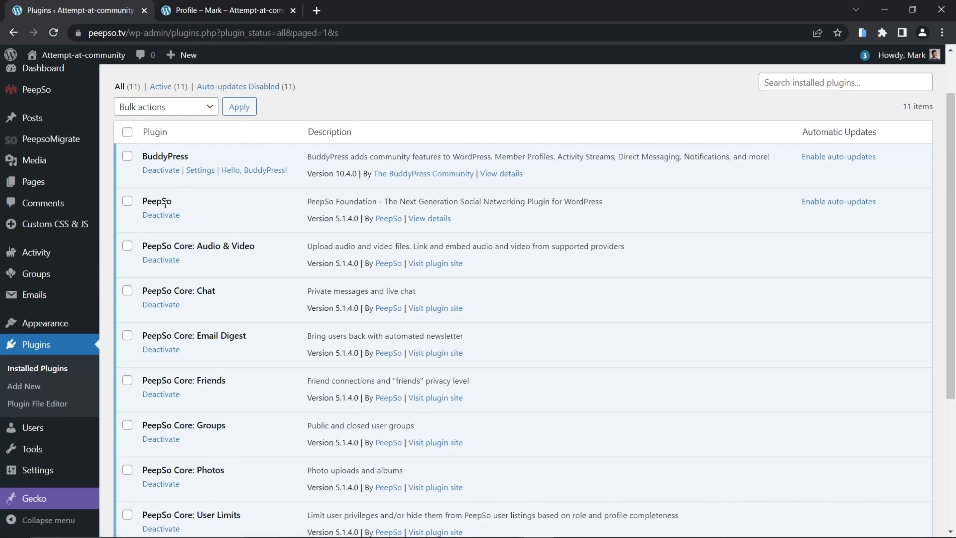
pyautogui.scroll(2, 230, 199)
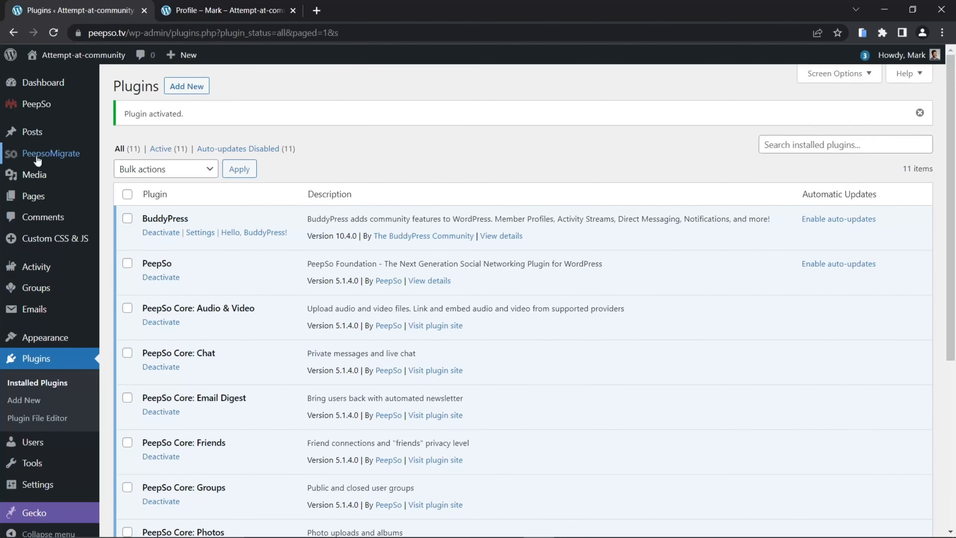
pyautogui.click(50, 159)
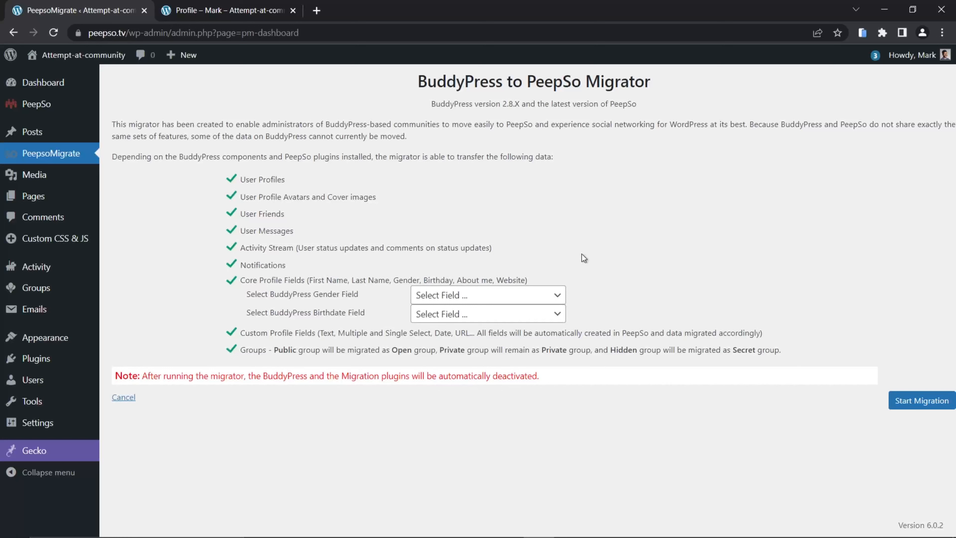
# - Review the base profile fields on the administrator's BuddyPress profile and return to the migrator page
pyautogui.click(201, 11)
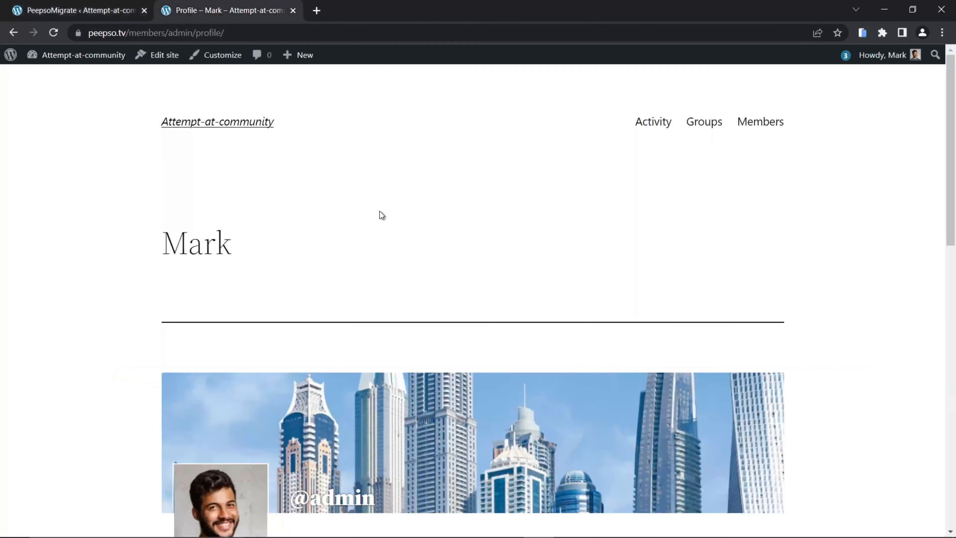
pyautogui.scroll(-10, 381, 212)
pyautogui.scroll(-1, 383, 214)
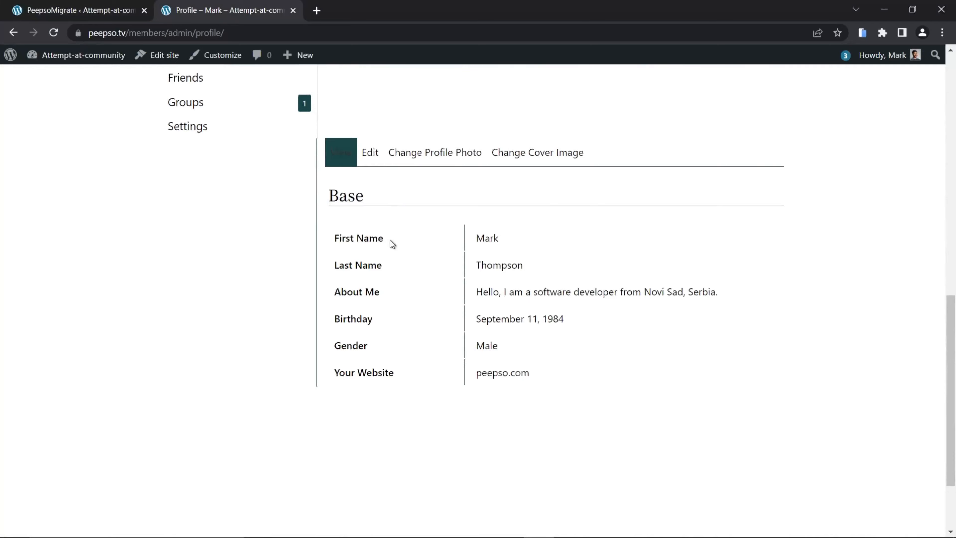
pyautogui.click(81, 17)
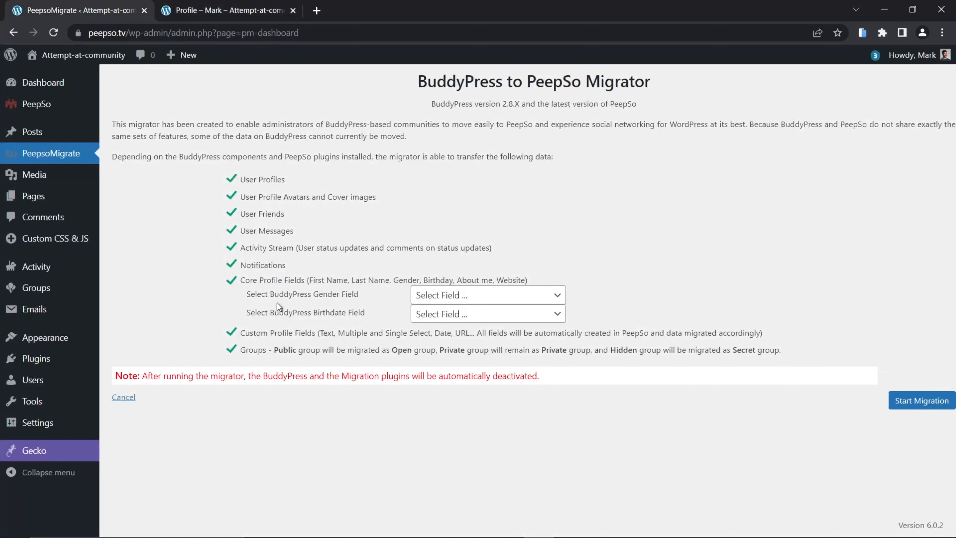
# - Map the BuddyPress gender field to Gender, matching the male field to Male, the female field to Female and custom field 3 to Other
pyautogui.click(472, 300)
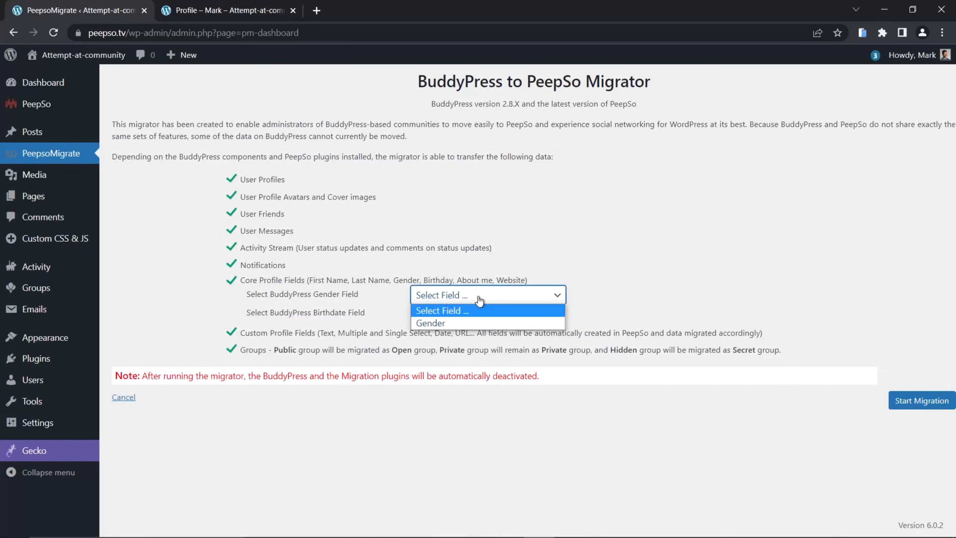
pyautogui.click(443, 320)
pyautogui.click(492, 326)
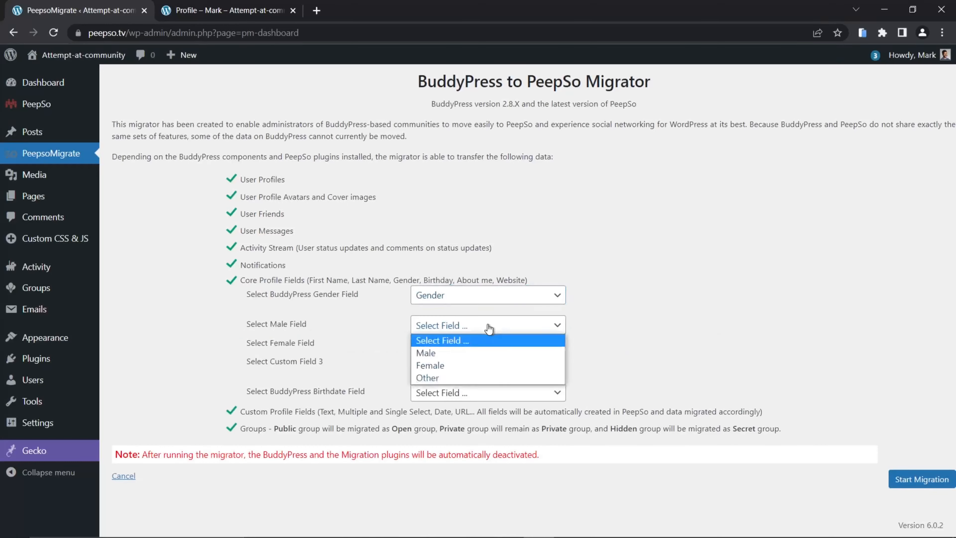
pyautogui.click(438, 352)
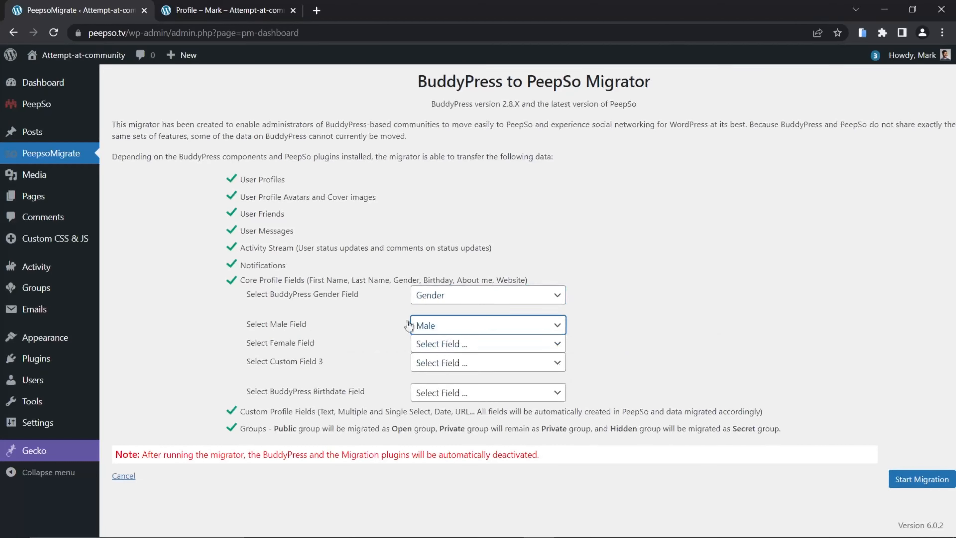
pyautogui.click(427, 345)
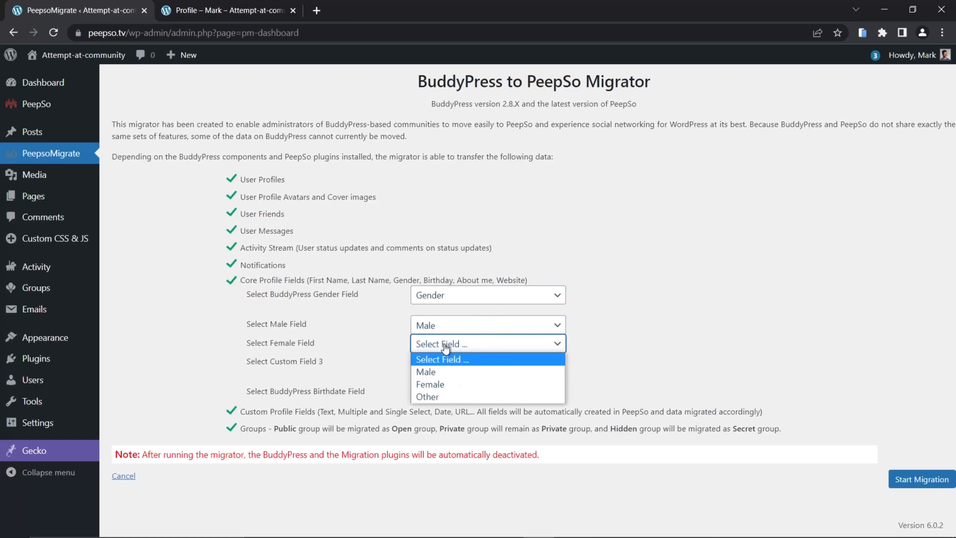
pyautogui.click(439, 385)
pyautogui.click(437, 368)
pyautogui.click(440, 413)
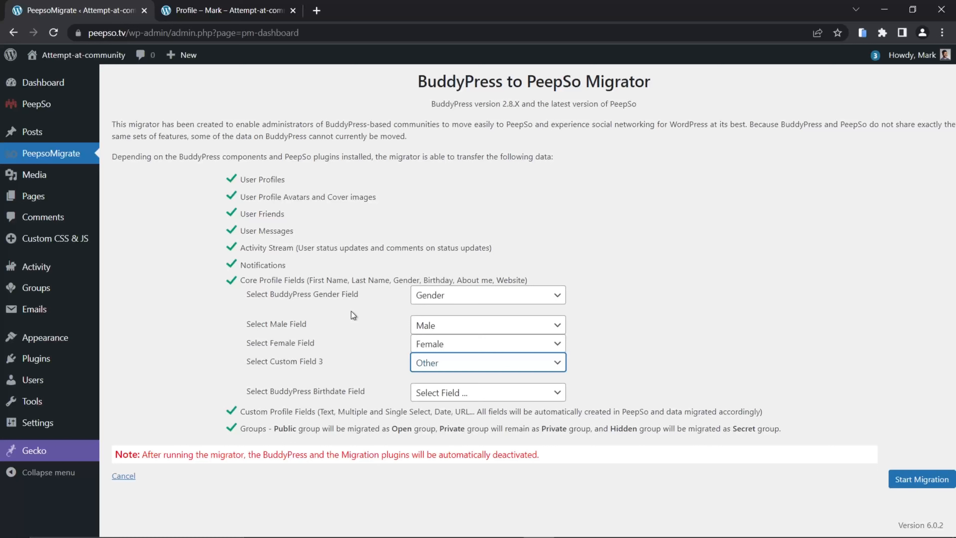
# - Map the BuddyPress birthdate field to Birthday, checking the mapping against the base fields on the administrator's BuddyPress profile
pyautogui.click(467, 394)
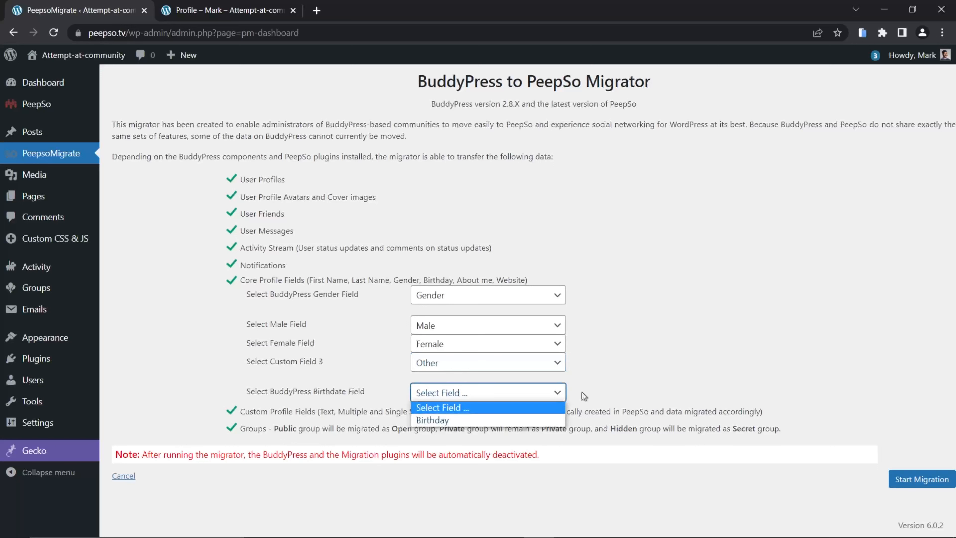
pyautogui.click(399, 407)
pyautogui.click(241, 10)
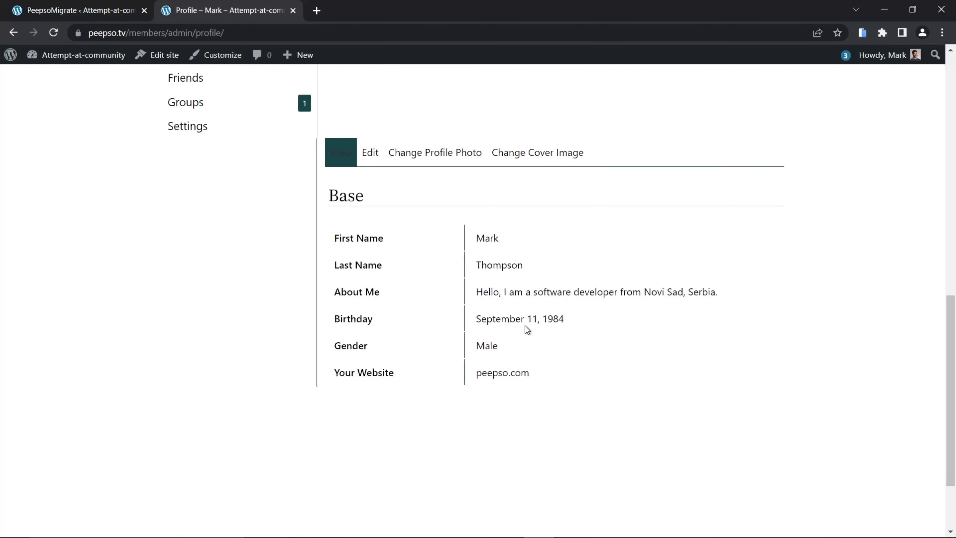
pyautogui.click(81, 11)
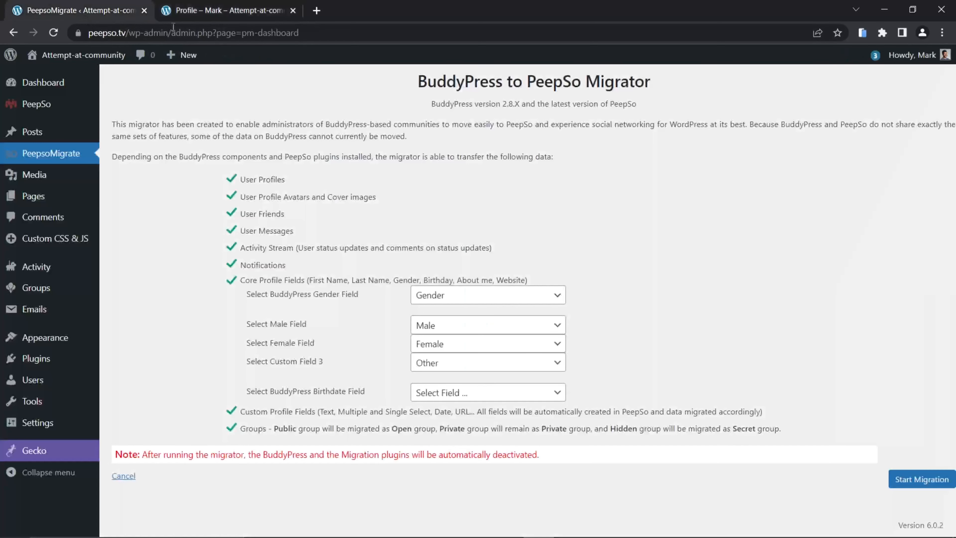
pyautogui.click(549, 397)
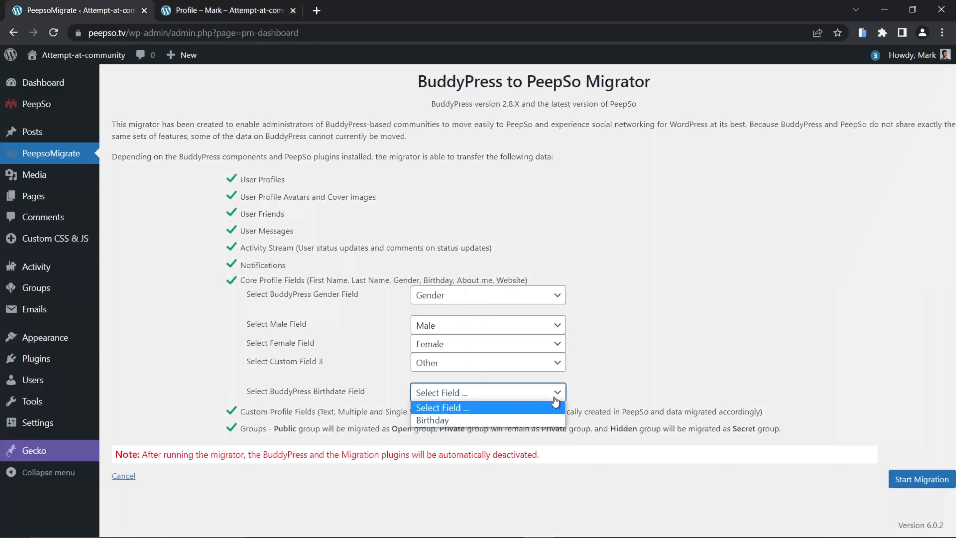
pyautogui.click(438, 419)
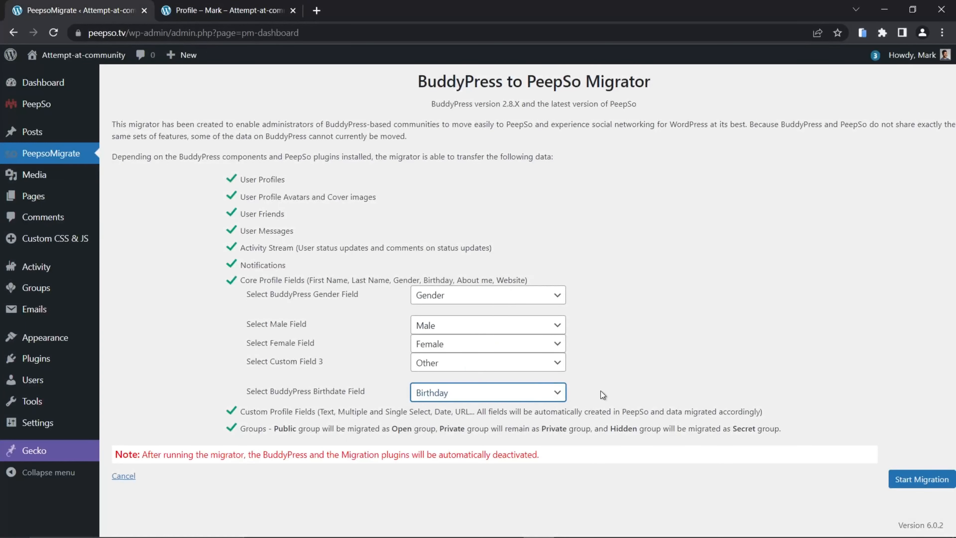
pyautogui.click(226, 10)
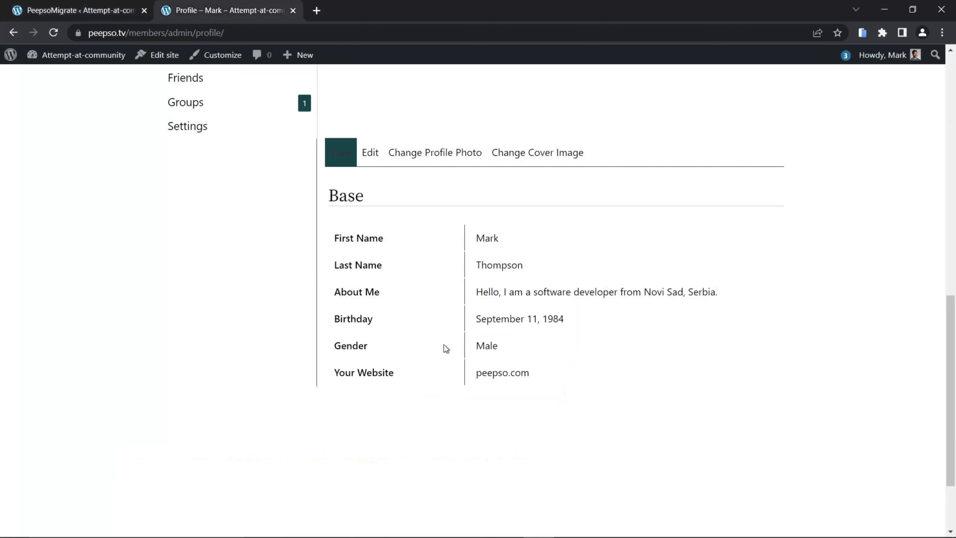
pyautogui.click(84, 12)
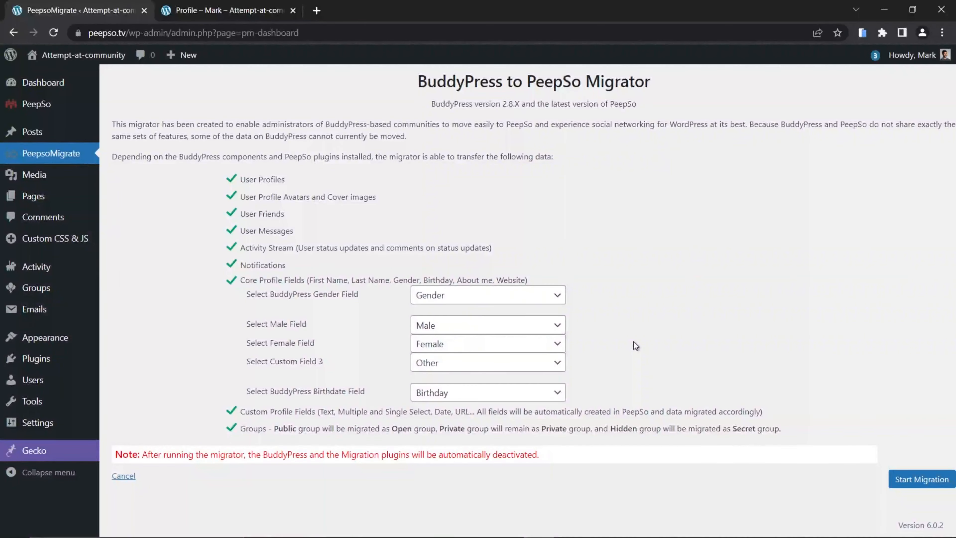
# - Start the BuddyPress to PeepSo migration, agree to proceed, and open the PeepSo dashboard once it finishes
pyautogui.click(922, 480)
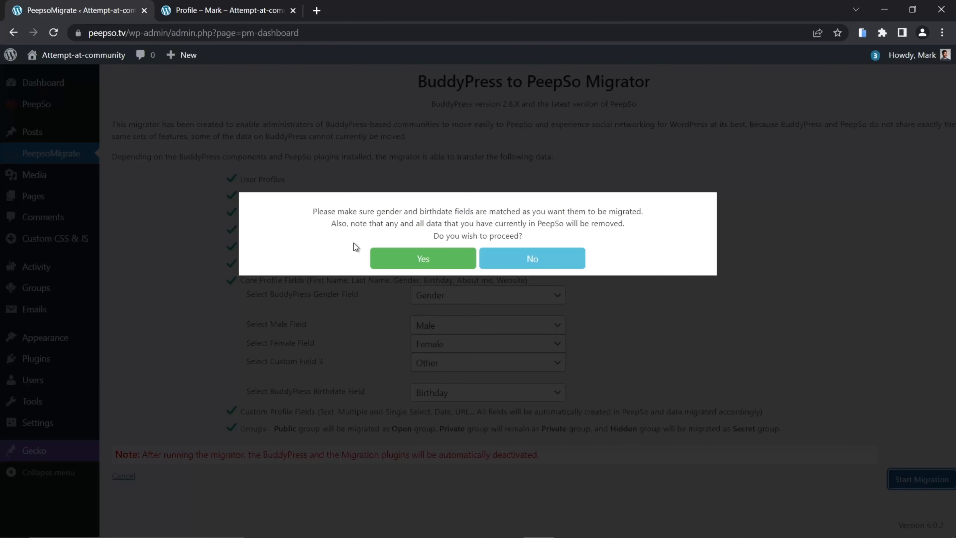
pyautogui.click(407, 264)
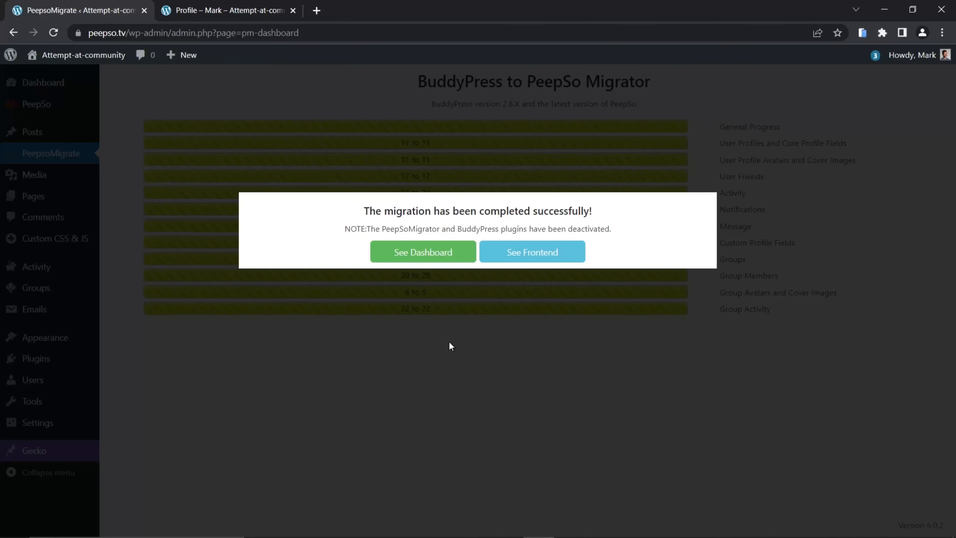
pyautogui.click(411, 252)
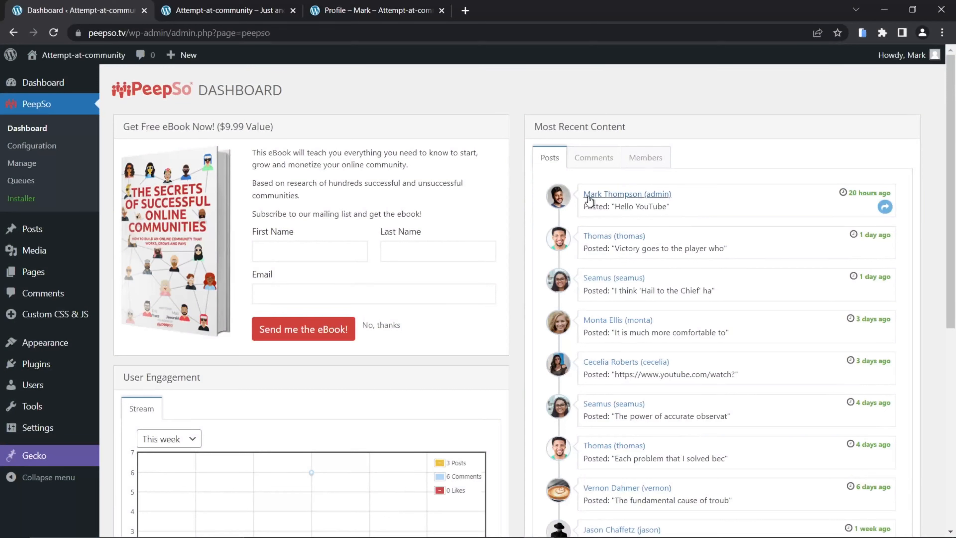
# - Review the most recent comments and members on the PeepSo dashboard, and look through the activity stream on the site's front end
pyautogui.click(608, 160)
pyautogui.click(626, 163)
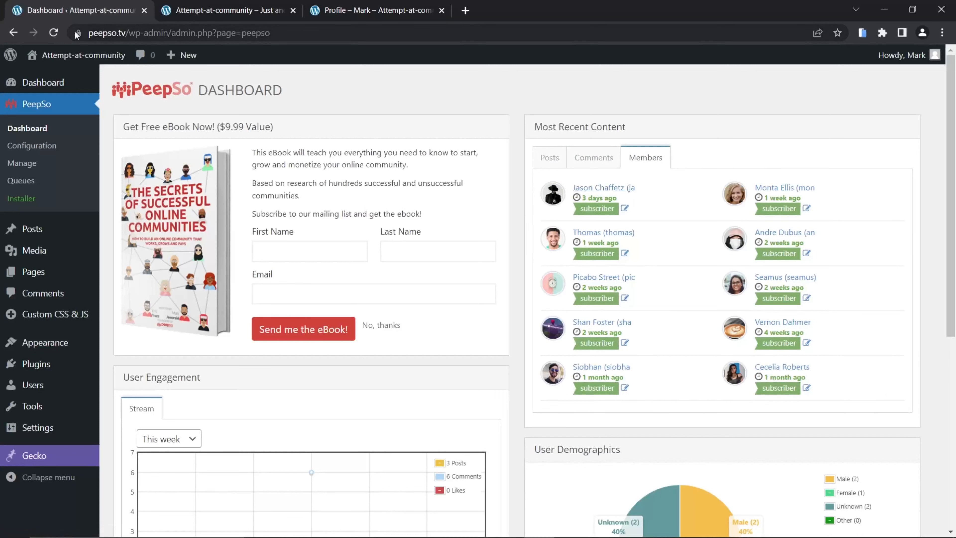
pyautogui.moveTo(57, 57)
pyautogui.click(46, 95)
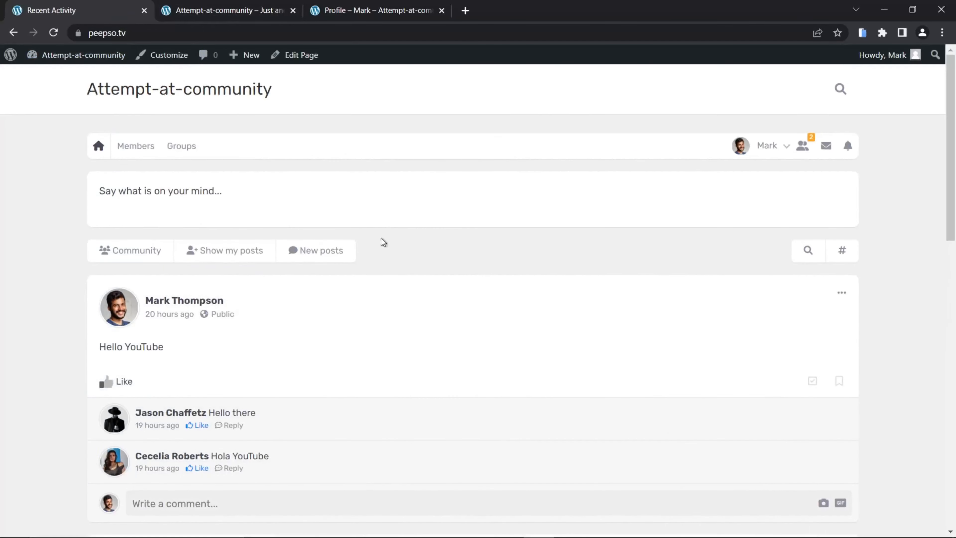
pyautogui.scroll(-10, 421, 294)
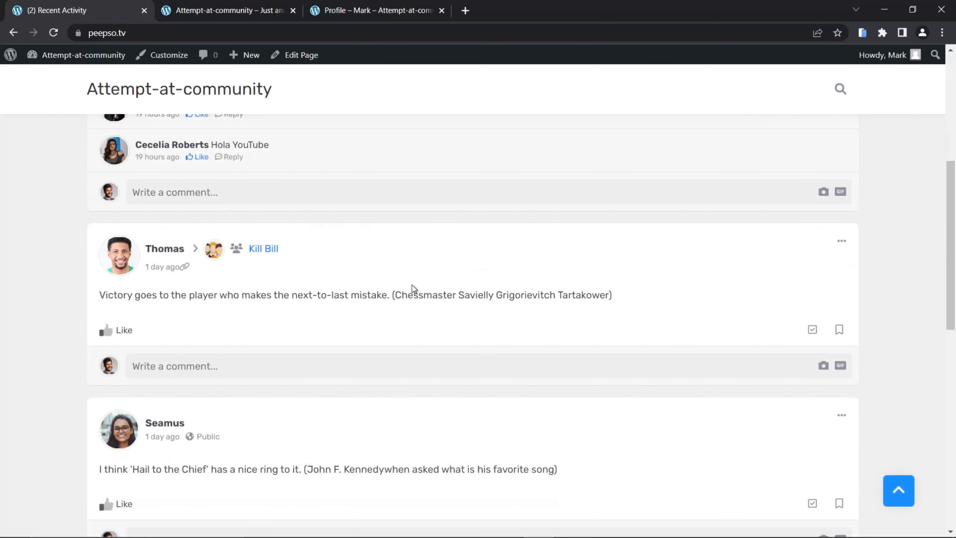
pyautogui.scroll(6, 368, 276)
pyautogui.scroll(5, 367, 276)
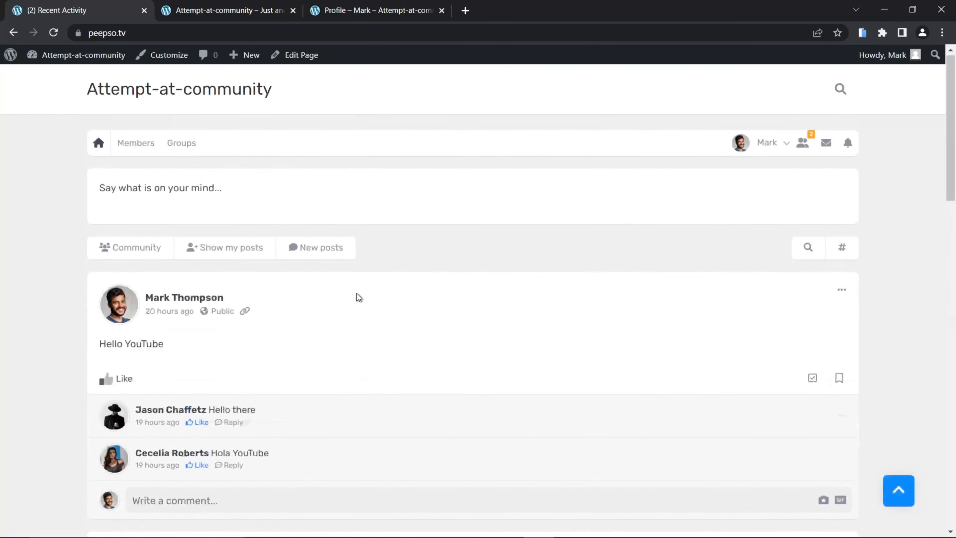
# - Check the migrated members directory and browse the groups listing for cover images and privacy types
pyautogui.click(135, 146)
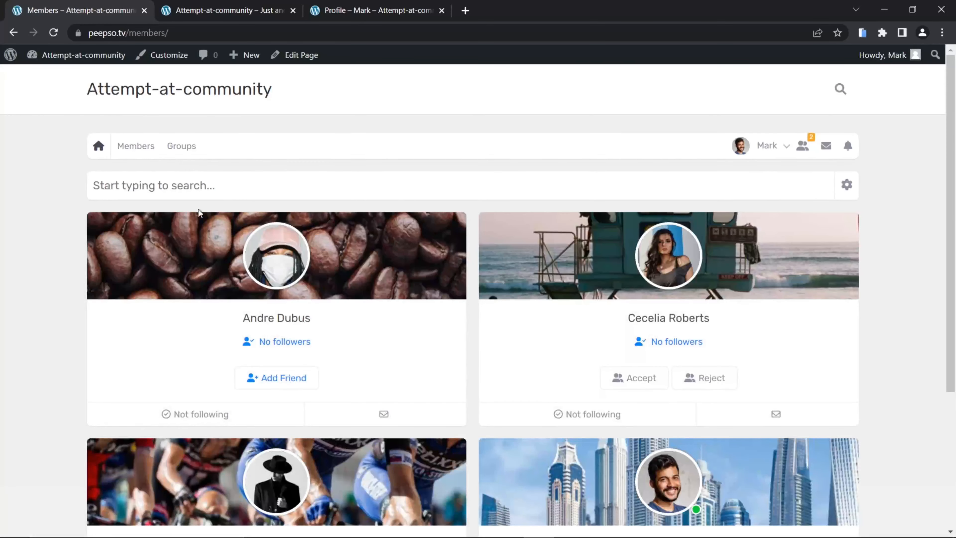
pyautogui.click(201, 152)
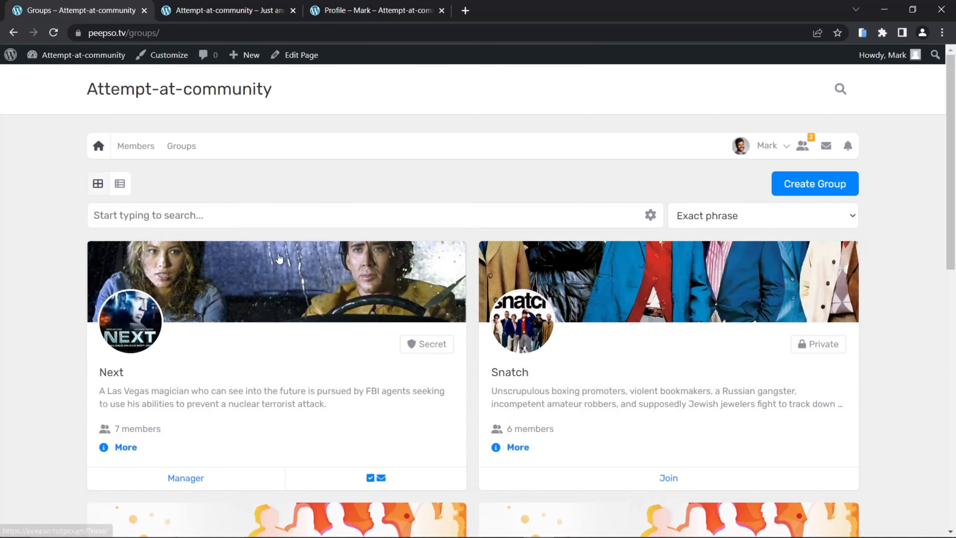
pyautogui.scroll(-3, 279, 259)
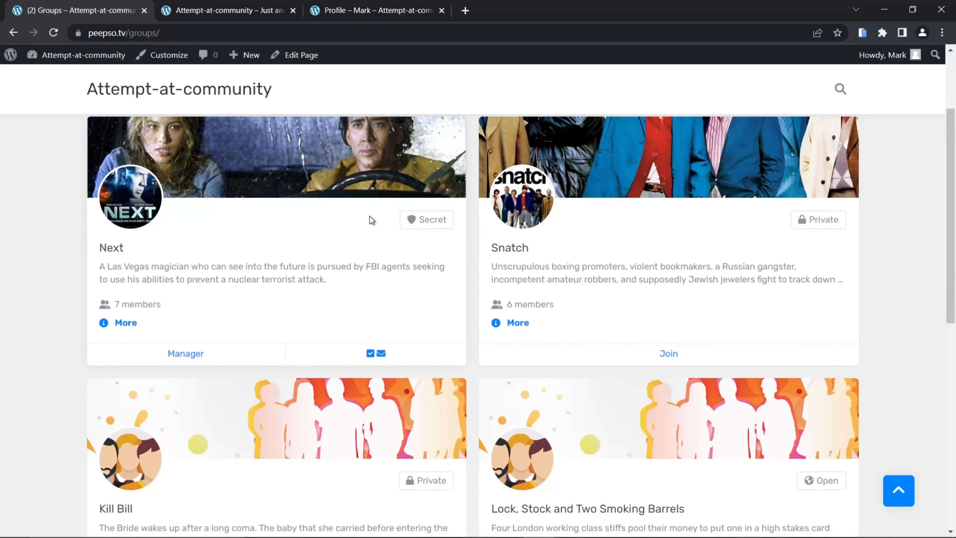
pyautogui.scroll(2, 367, 226)
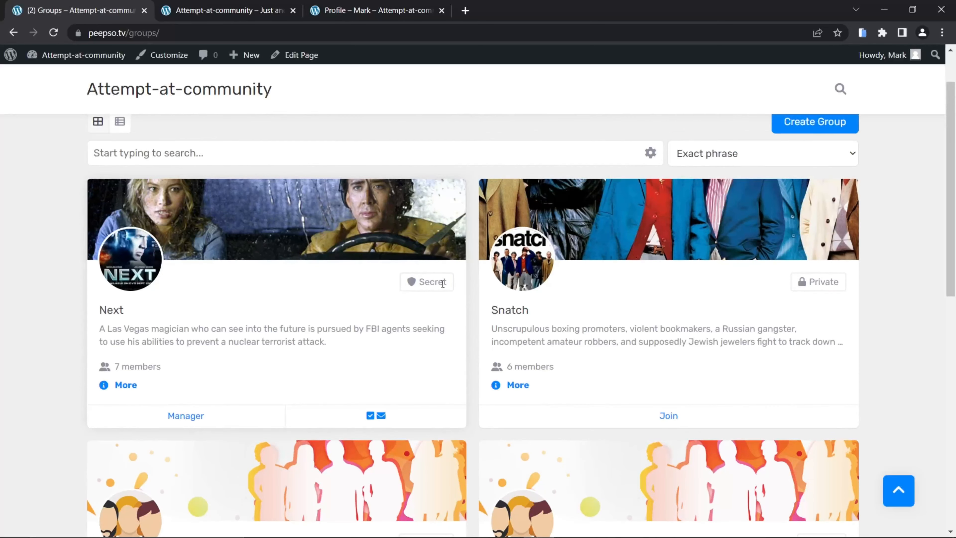
pyautogui.scroll(-5, 749, 298)
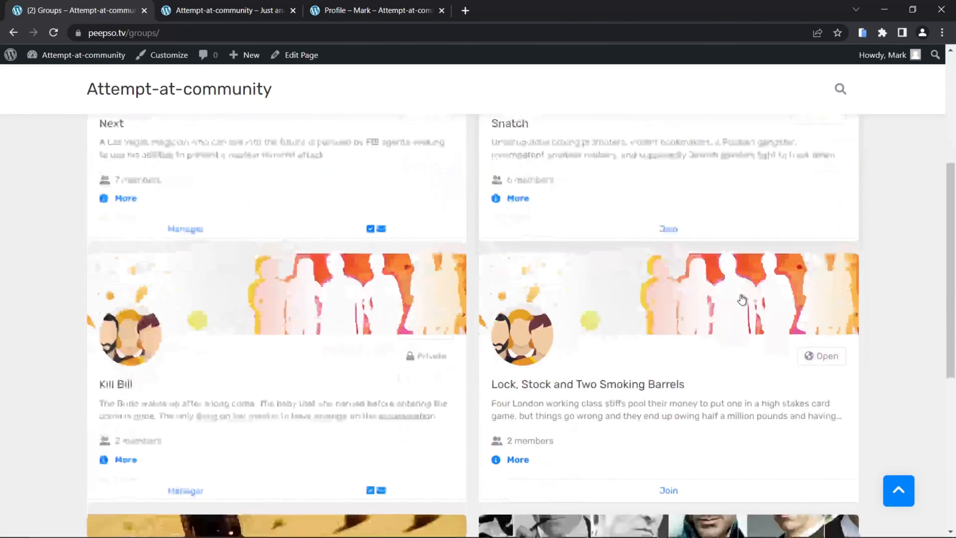
pyautogui.scroll(-1, 741, 300)
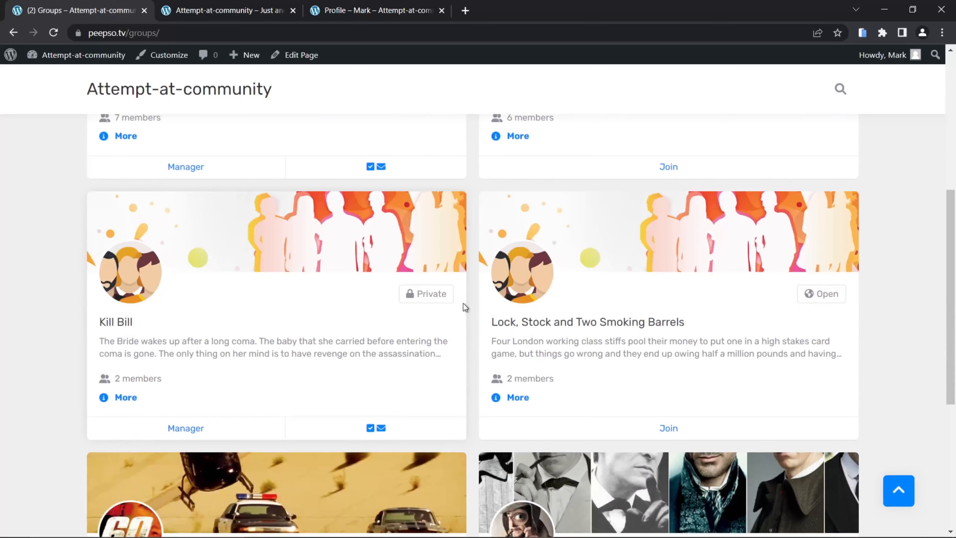
pyautogui.scroll(-1, 749, 286)
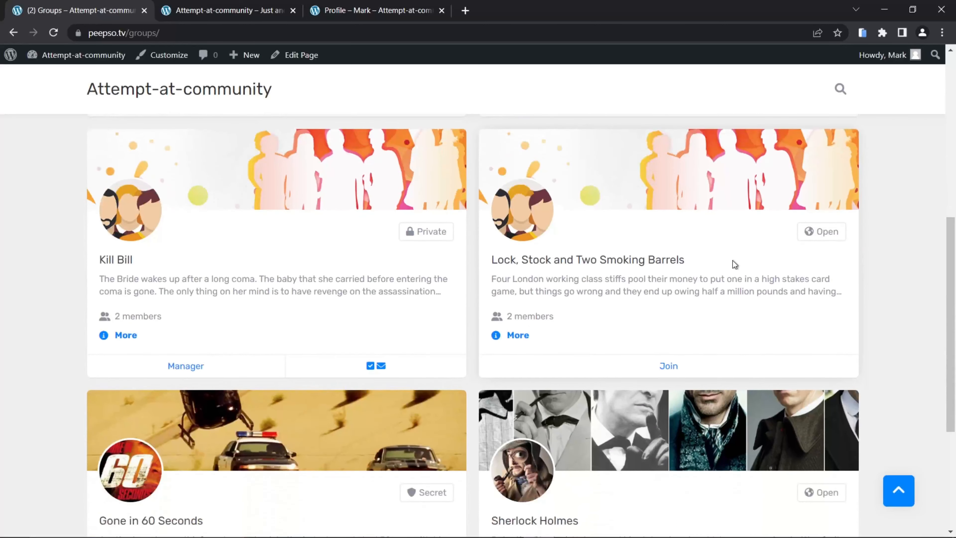
pyautogui.scroll(1, 735, 263)
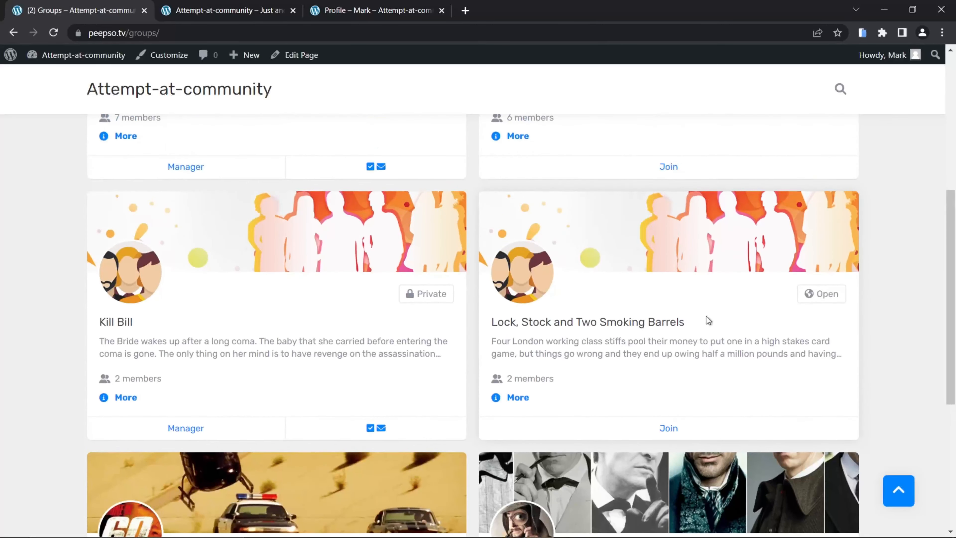
pyautogui.scroll(6, 706, 316)
# - Open the Snatch group and look through its full member list
pyautogui.click(707, 292)
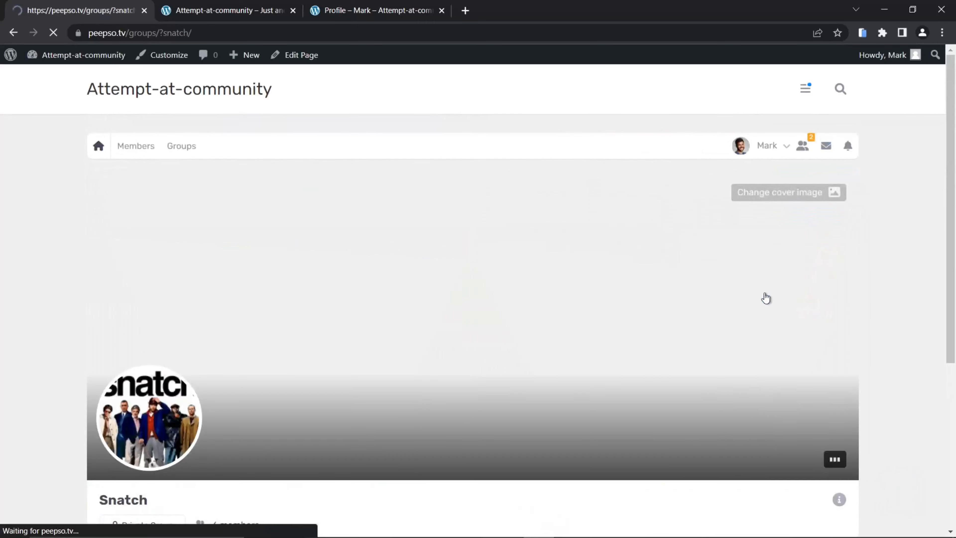
pyautogui.scroll(-5, 486, 266)
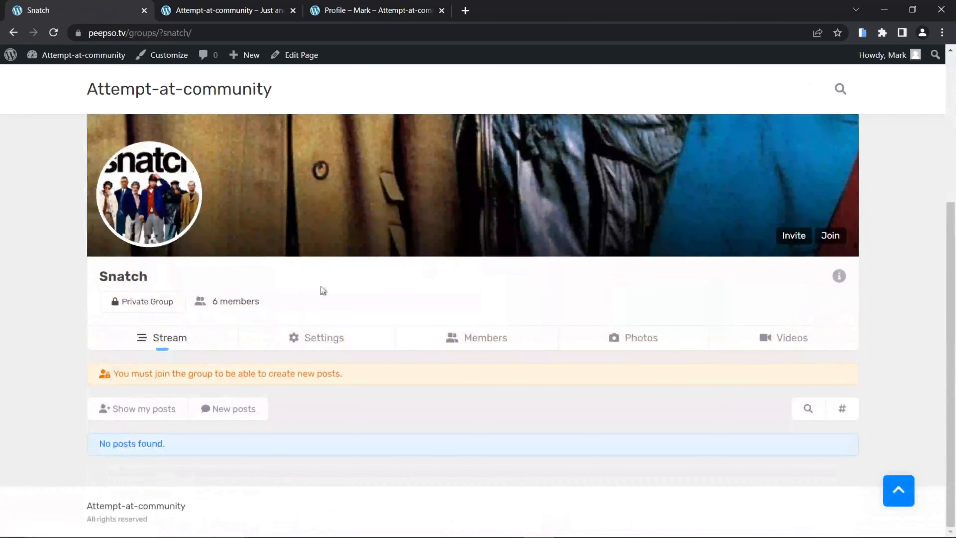
pyautogui.click(492, 342)
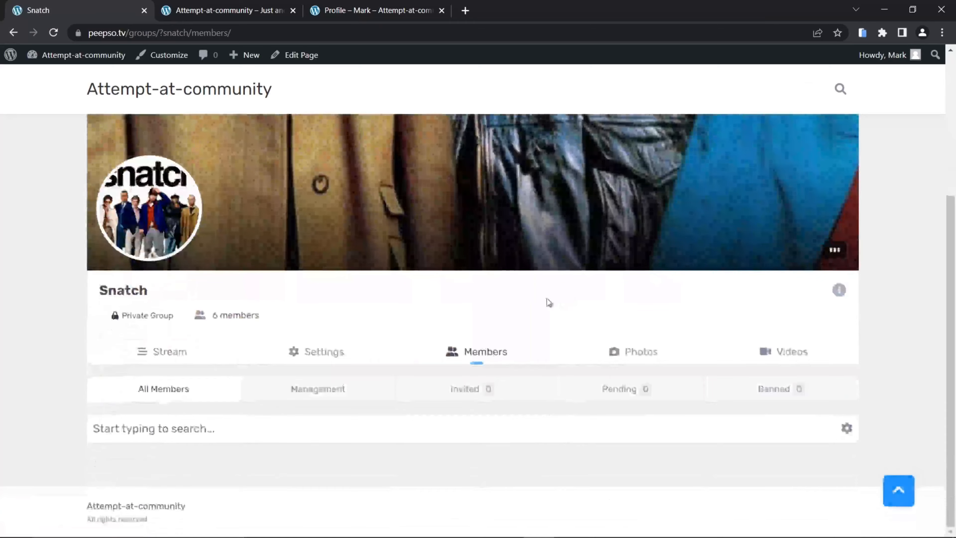
pyautogui.scroll(-10, 413, 298)
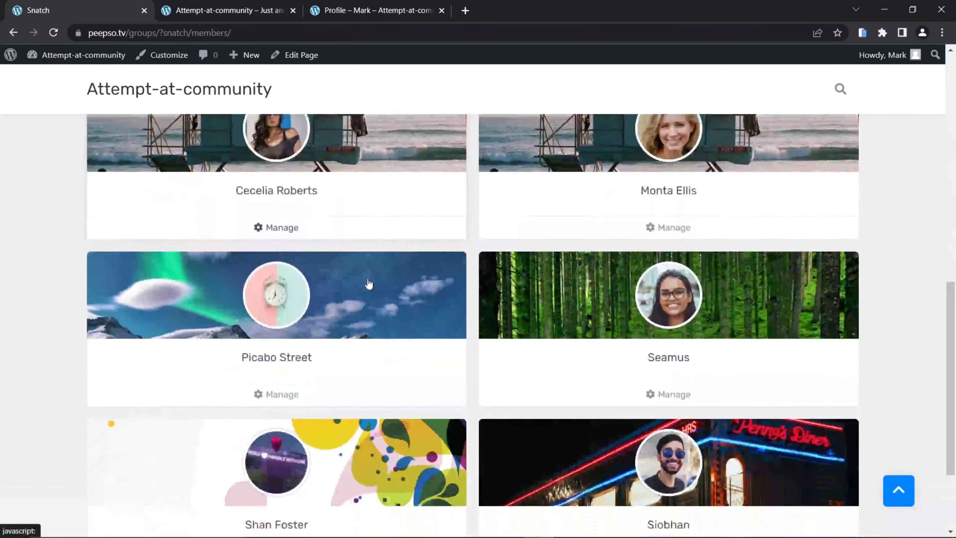
pyautogui.scroll(5, 406, 286)
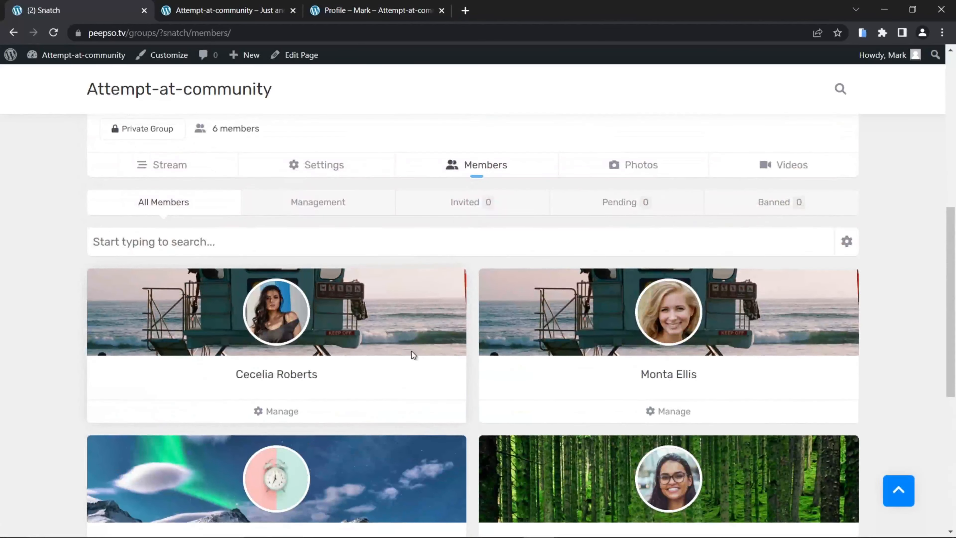
pyautogui.scroll(6, 409, 352)
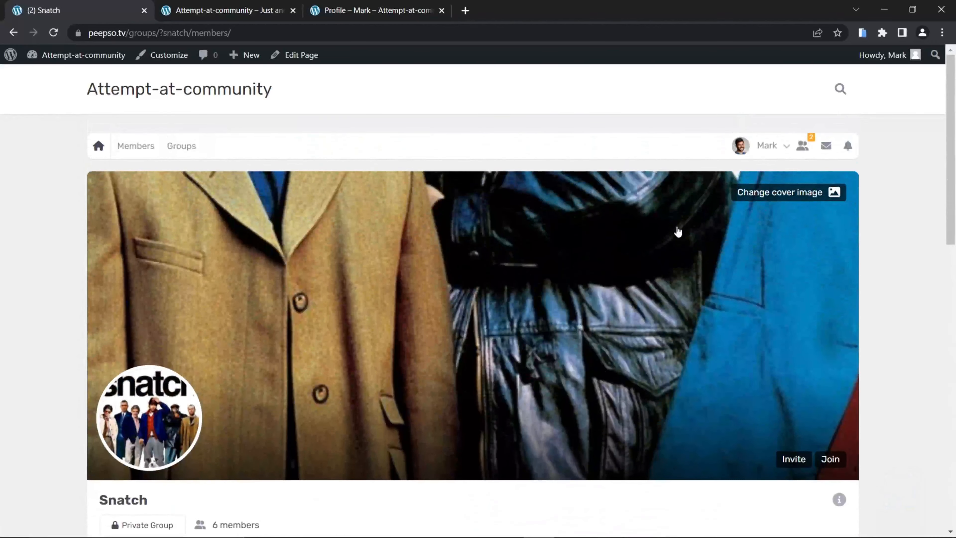
# - Open the logged-in admin's PeepSo profile and review the migrated profile fields in its About section
pyautogui.click(755, 149)
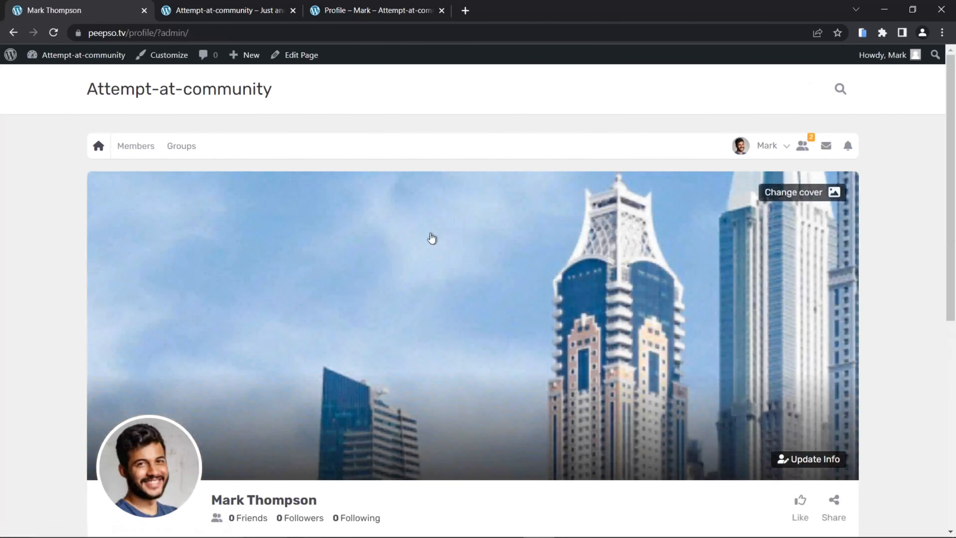
pyautogui.scroll(-1, 431, 238)
pyautogui.scroll(-5, 432, 238)
pyautogui.click(256, 177)
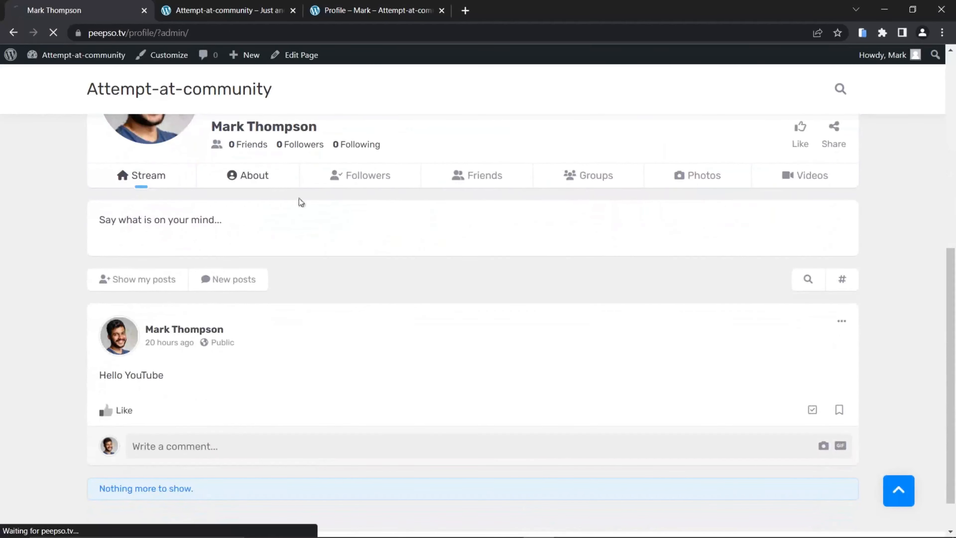
pyautogui.scroll(-8, 367, 287)
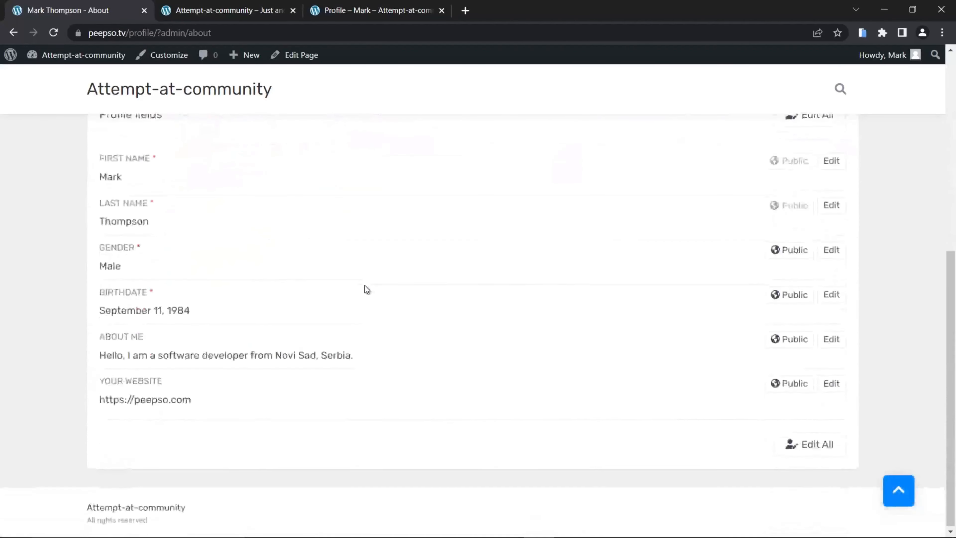
pyautogui.scroll(2, 270, 319)
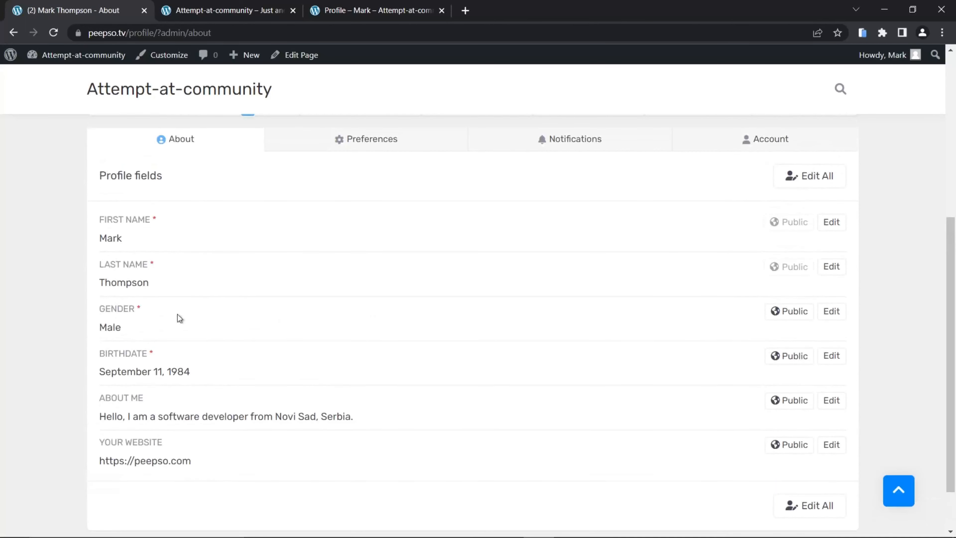
# - Check the cover, avatar and base fields on the old BuddyPress profile page, close the spare community page, and return to the PeepSo profile
pyautogui.click(364, 12)
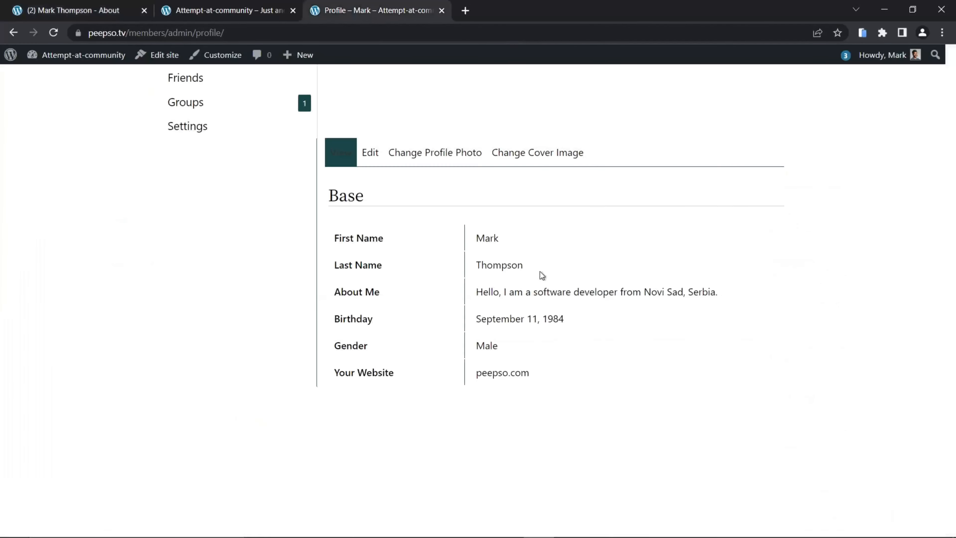
pyautogui.scroll(12, 542, 275)
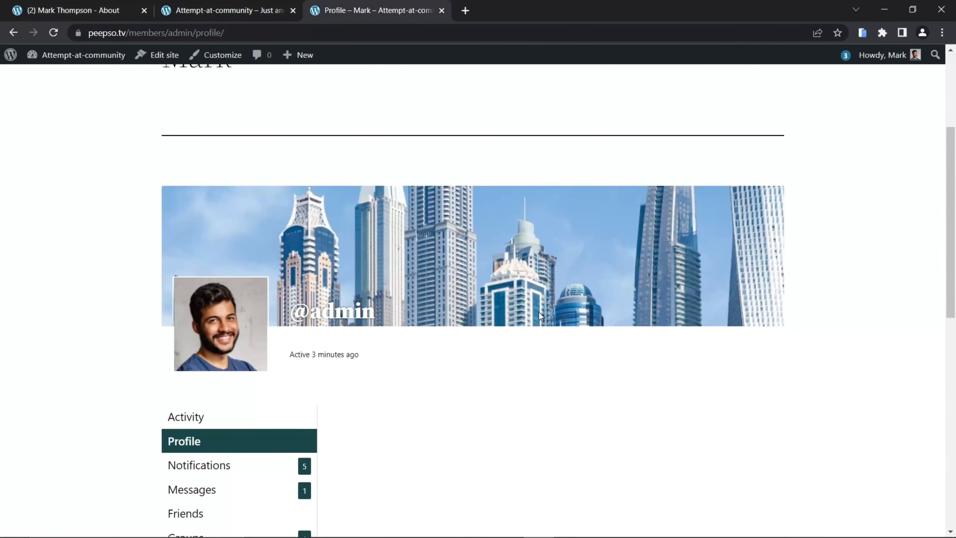
pyautogui.scroll(-12, 539, 313)
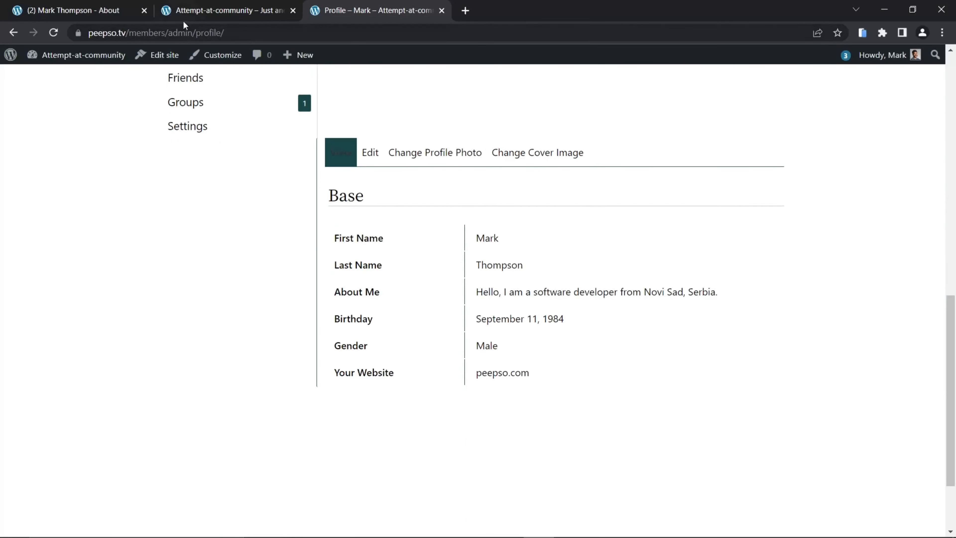
pyautogui.click(293, 10)
pyautogui.click(61, 15)
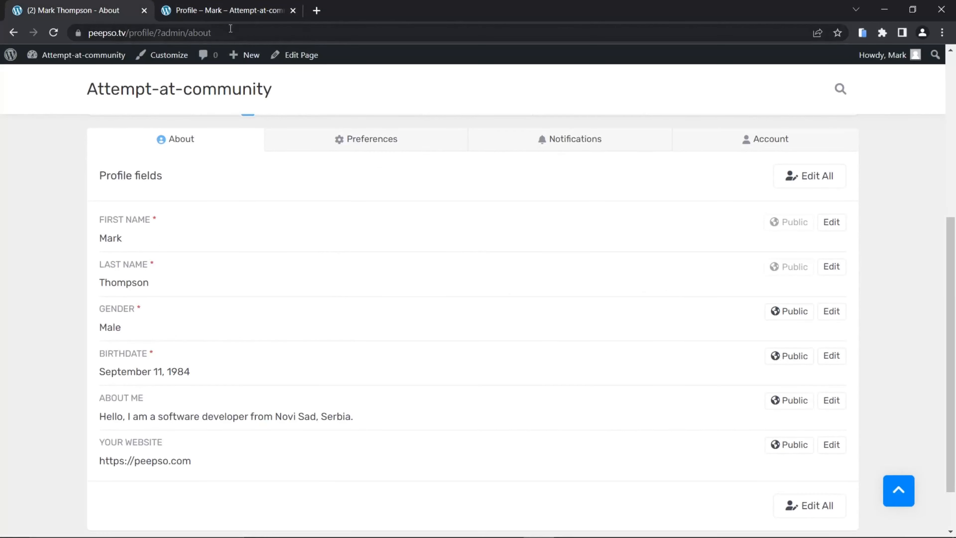
# - Compare the About Me text and other profile fields between the old BuddyPress profile and the migrated PeepSo profile
pyautogui.click(229, 11)
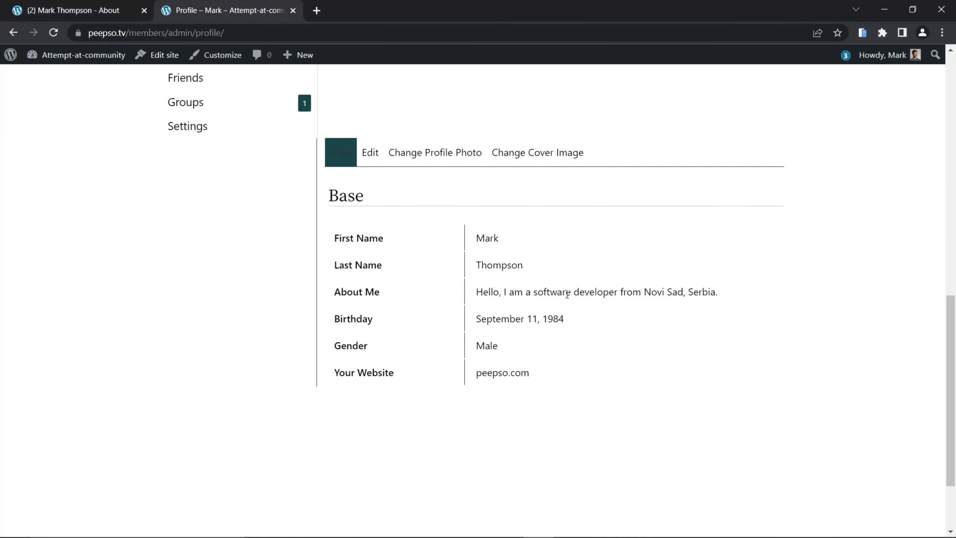
pyautogui.moveTo(734, 294); pyautogui.dragTo(478, 297)
pyautogui.click(115, 11)
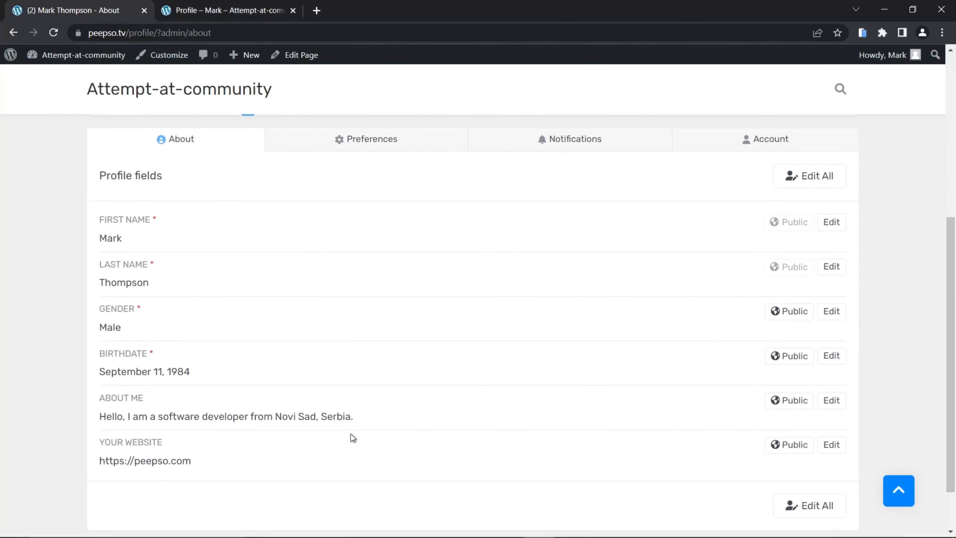
pyautogui.moveTo(366, 419); pyautogui.dragTo(95, 429)
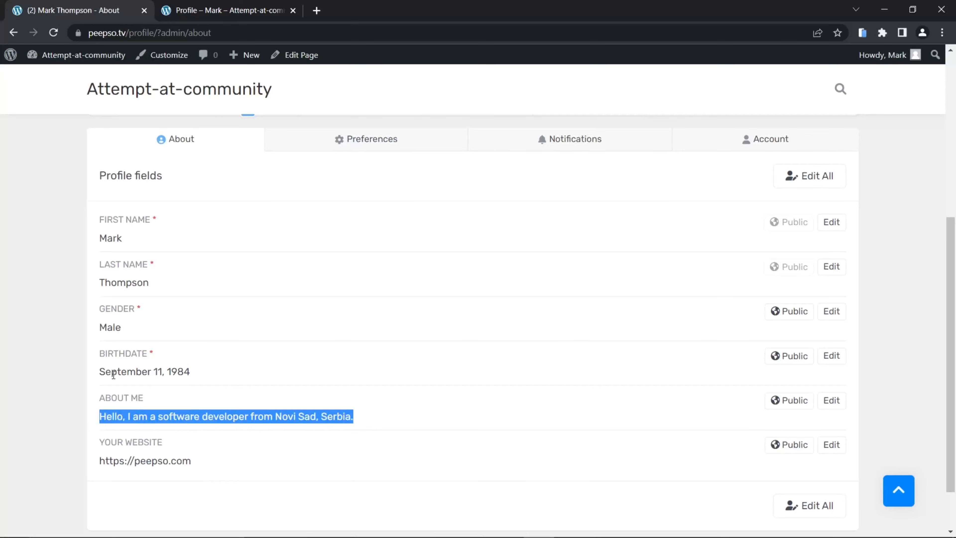
pyautogui.click(195, 10)
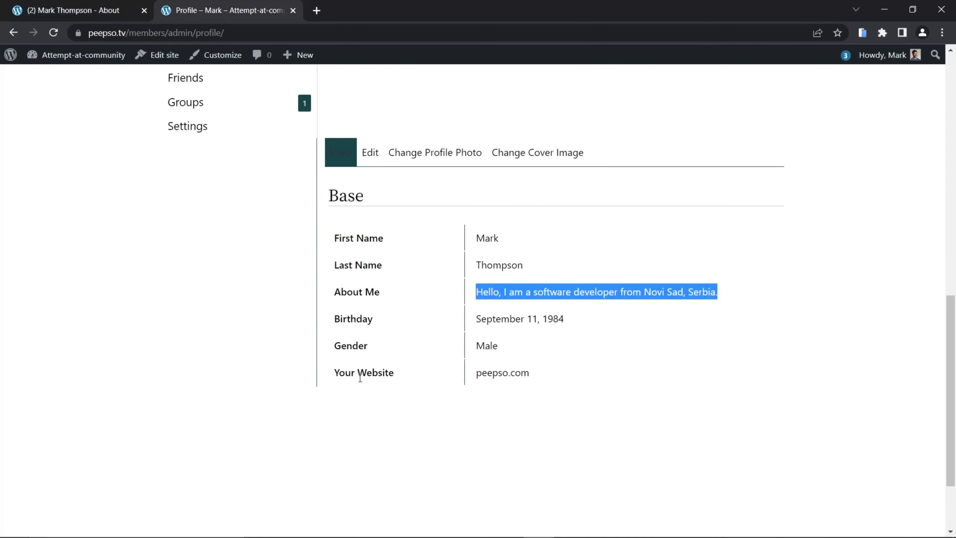
pyautogui.click(92, 10)
pyautogui.scroll(8, 420, 233)
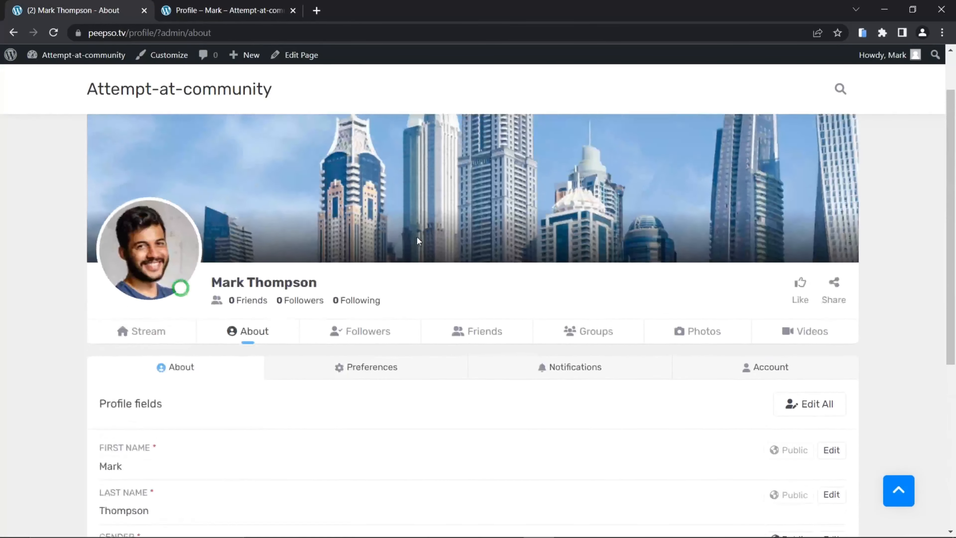
# - Open the second member's profile from the members directory, close the old BuddyPress profile page, and review that member's About fields
pyautogui.click(136, 147)
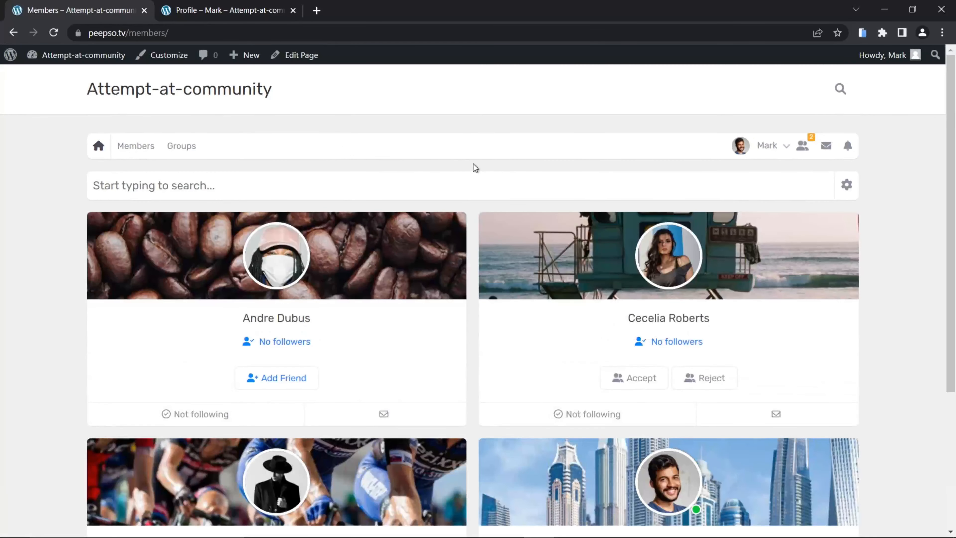
pyautogui.click(650, 268)
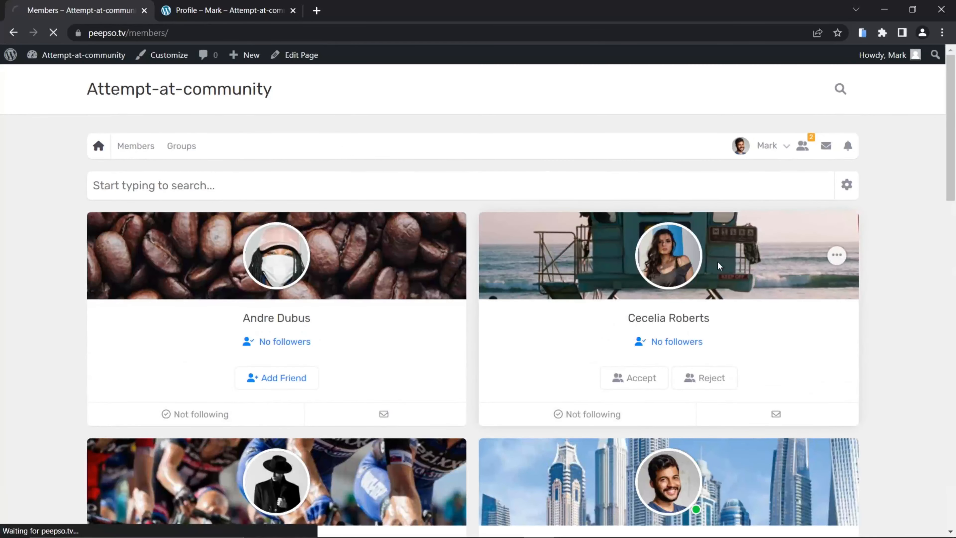
pyautogui.scroll(-9, 394, 243)
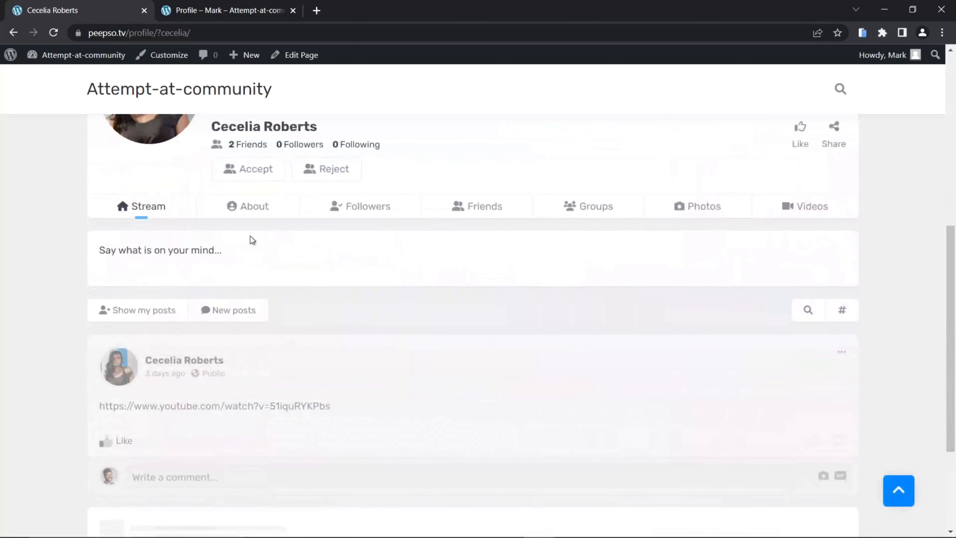
pyautogui.click(250, 206)
pyautogui.click(230, 11)
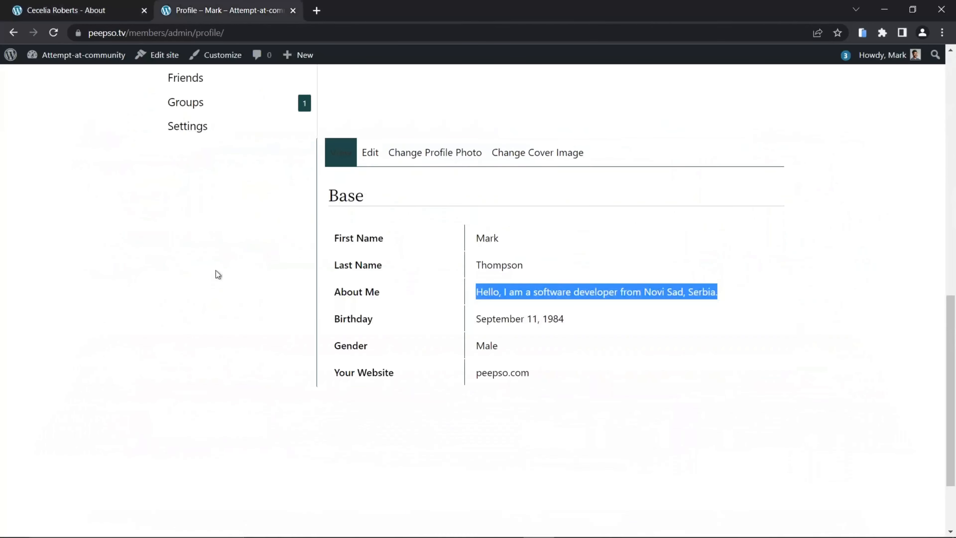
pyautogui.scroll(3, 203, 188)
pyautogui.click(253, 10)
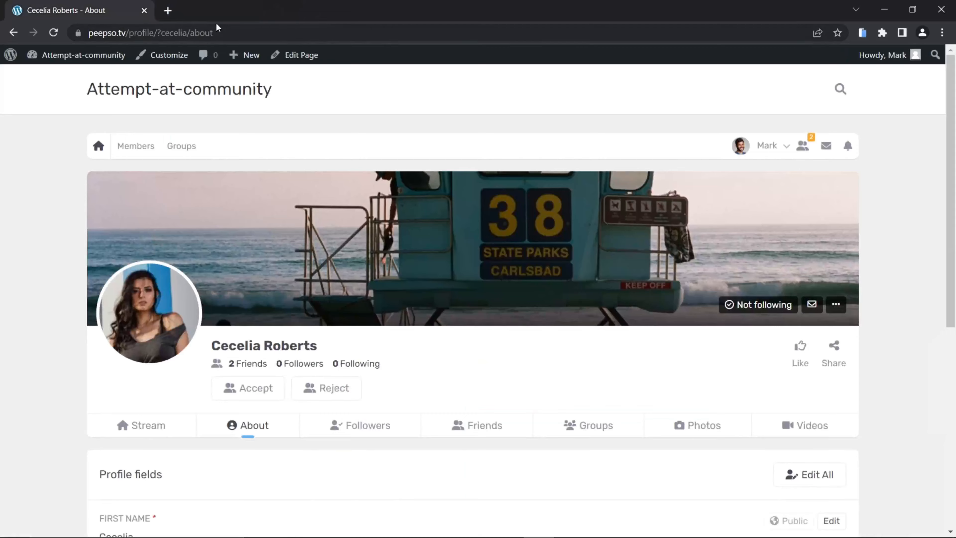
pyautogui.scroll(-5, 499, 266)
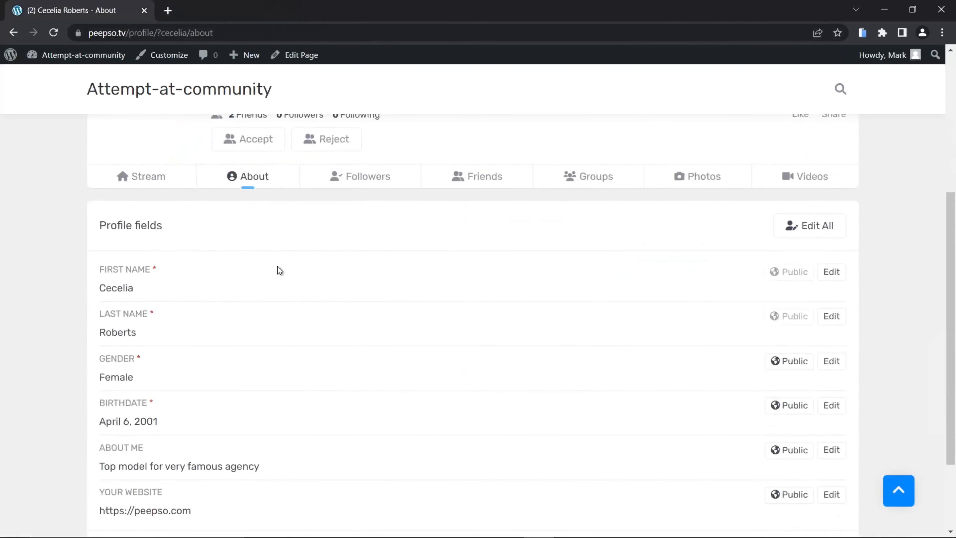
pyautogui.scroll(-2, 186, 222)
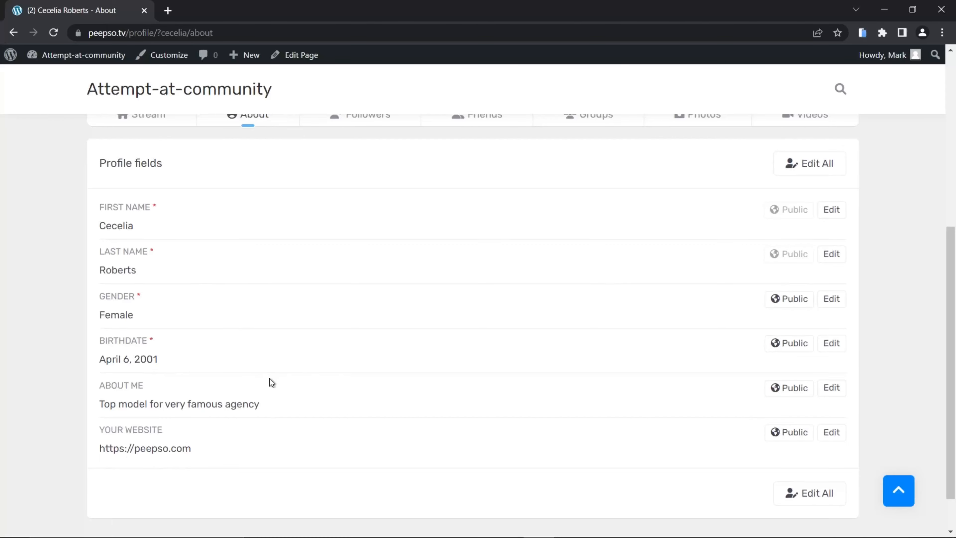
pyautogui.scroll(2, 269, 379)
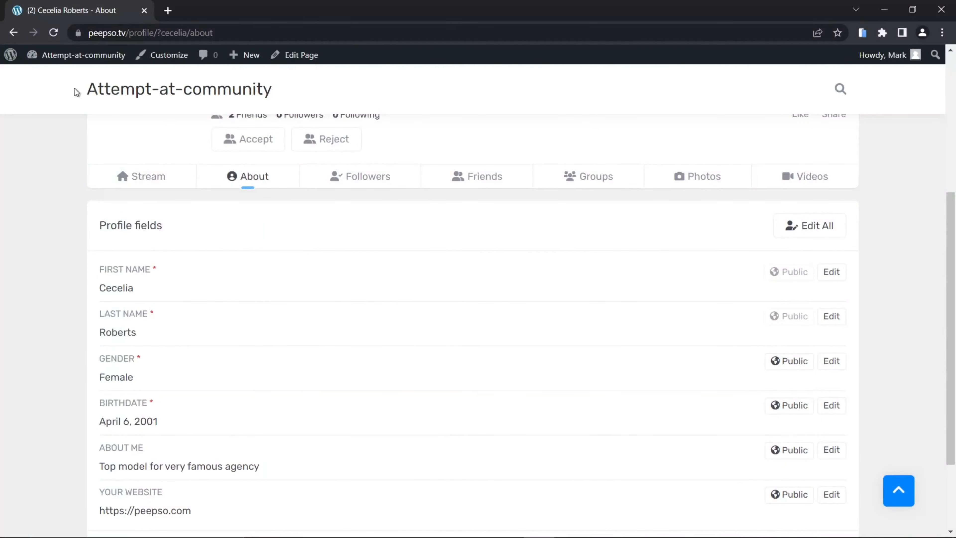
# - Go to the WordPress dashboard and open the Gecko Customizer
pyautogui.moveTo(53, 54)
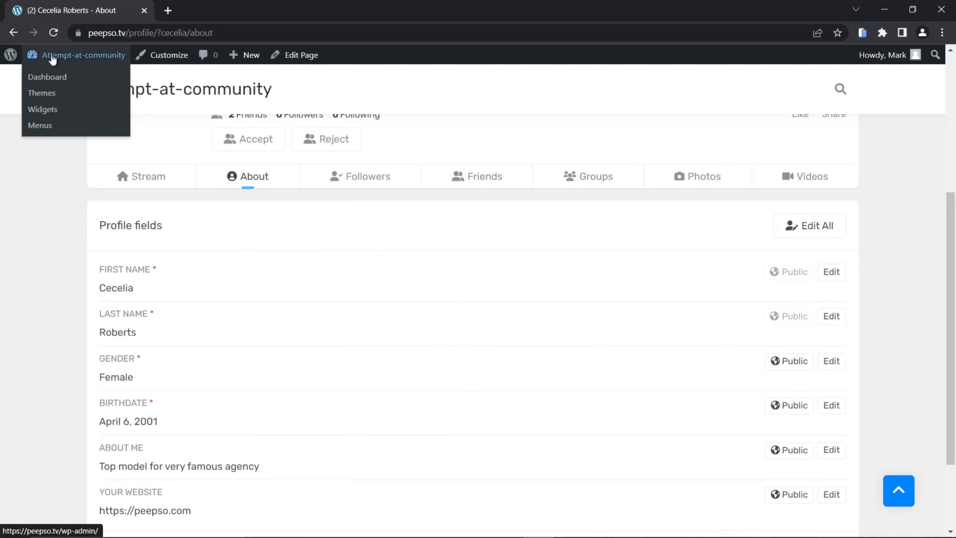
pyautogui.click(36, 77)
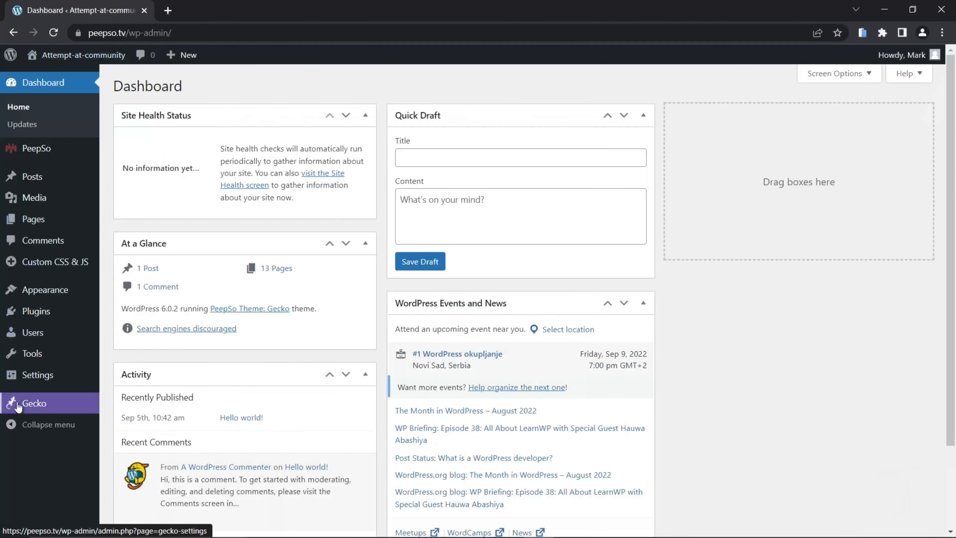
pyautogui.moveTo(29, 411)
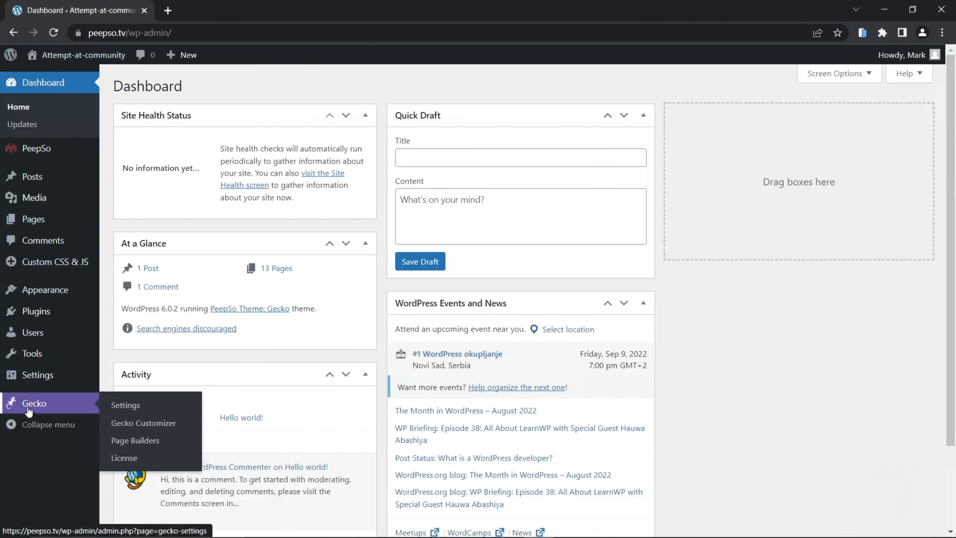
pyautogui.click(130, 422)
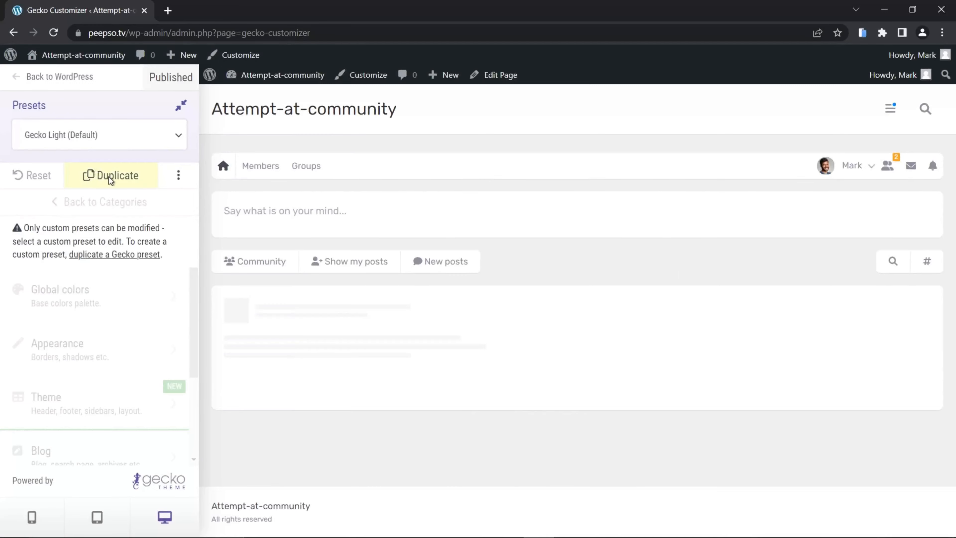
# - Duplicate the Gecko Light preset and save the copy as "PeepSoTV Preset"
pyautogui.click(125, 184)
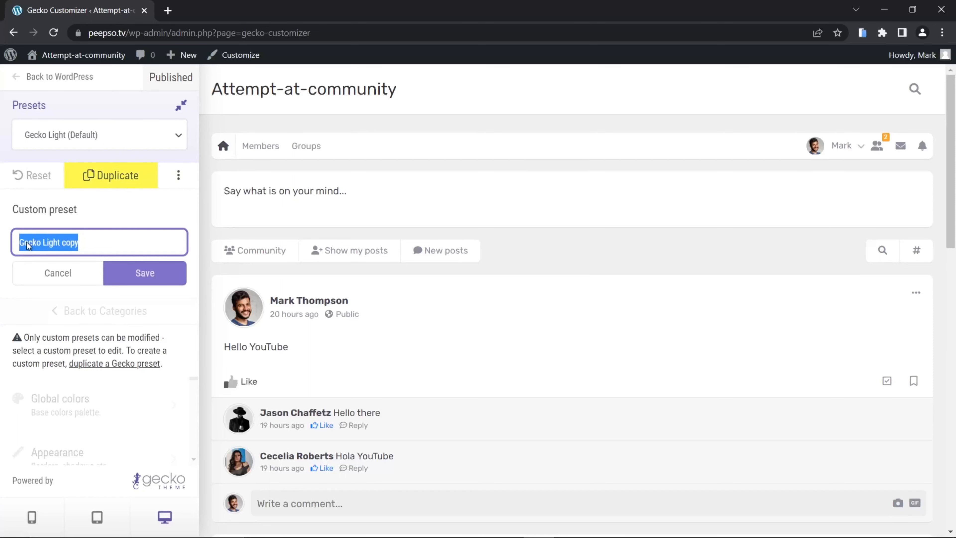
pyautogui.moveTo(80, 244); pyautogui.dragTo(17, 243)
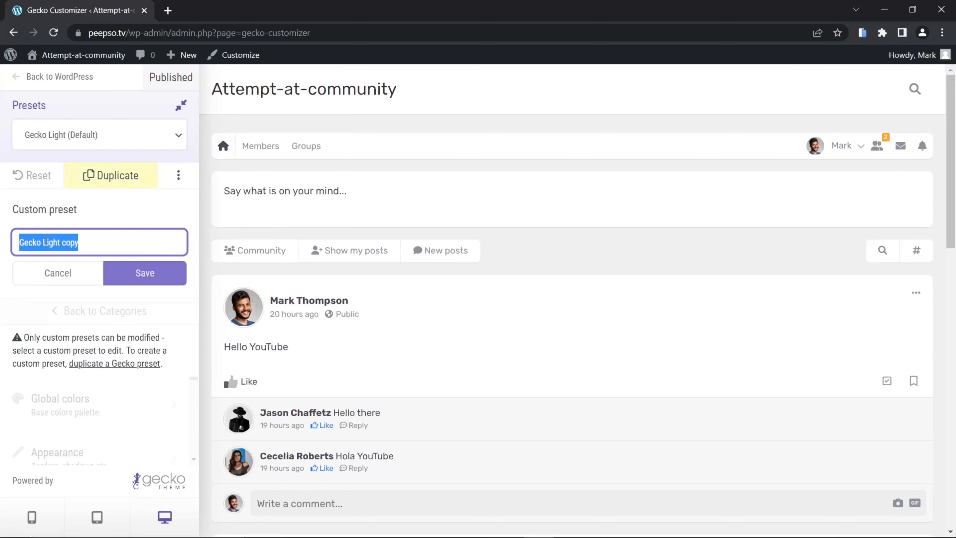
pyautogui.write('PeepSoTV')
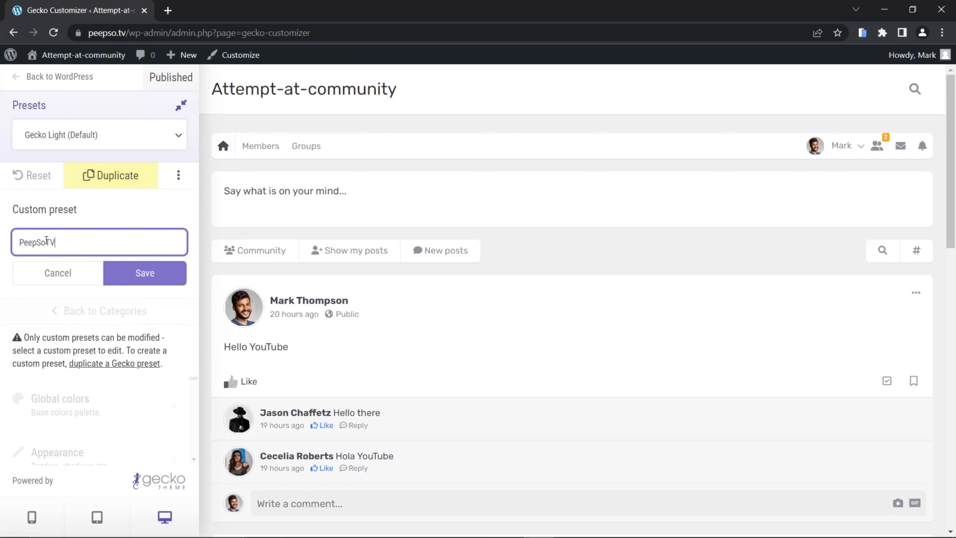
pyautogui.write(' Preset')
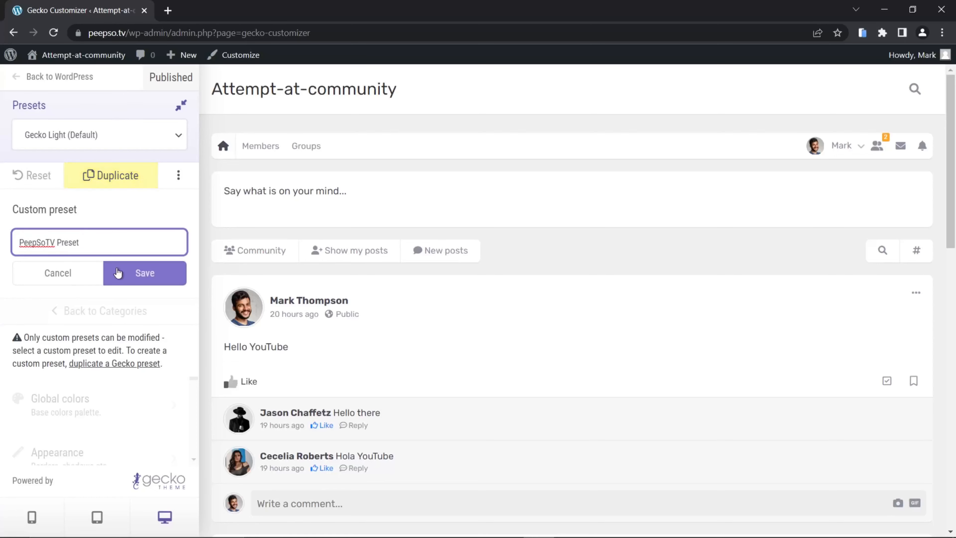
pyautogui.click(117, 273)
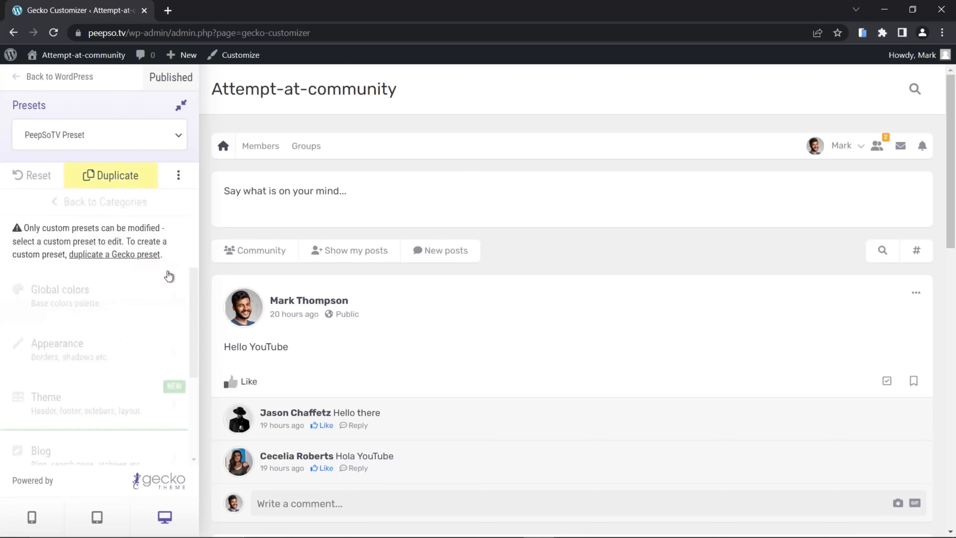
# - Publish PeepSoTV Preset so it is set as the default preset
pyautogui.click(188, 79)
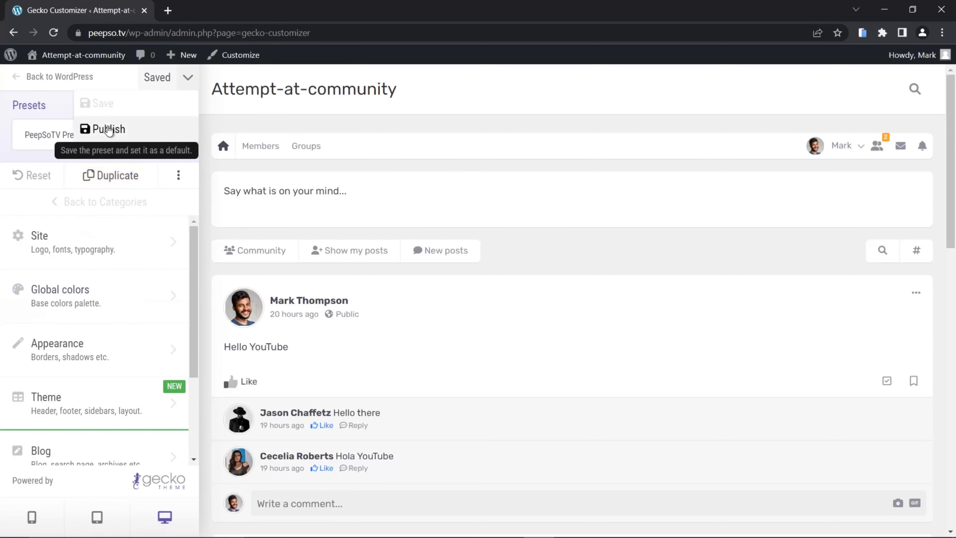
pyautogui.click(107, 129)
pyautogui.click(542, 103)
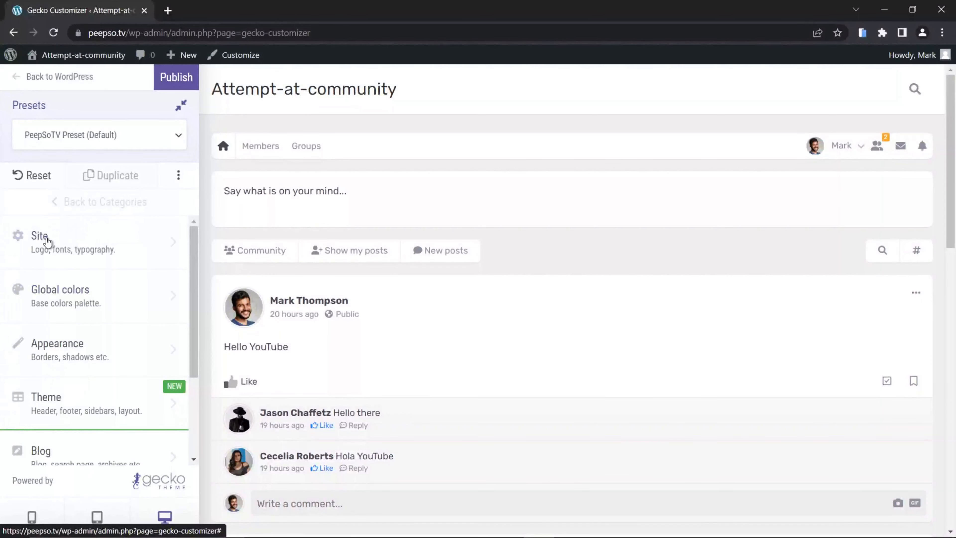
# - Upload peepso_logo_red.png from the peepso folder and use it as the Site Logo in the Site settings
pyautogui.click(40, 240)
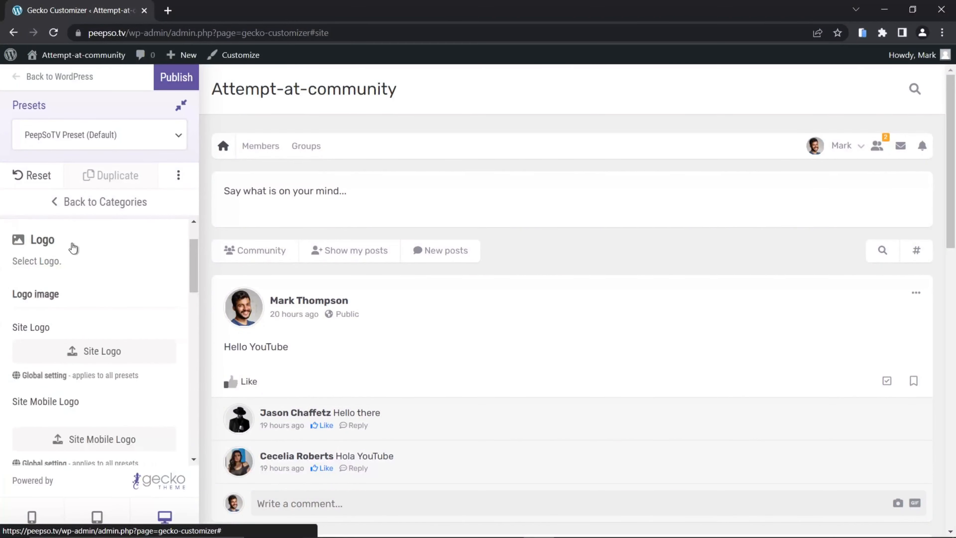
pyautogui.click(104, 353)
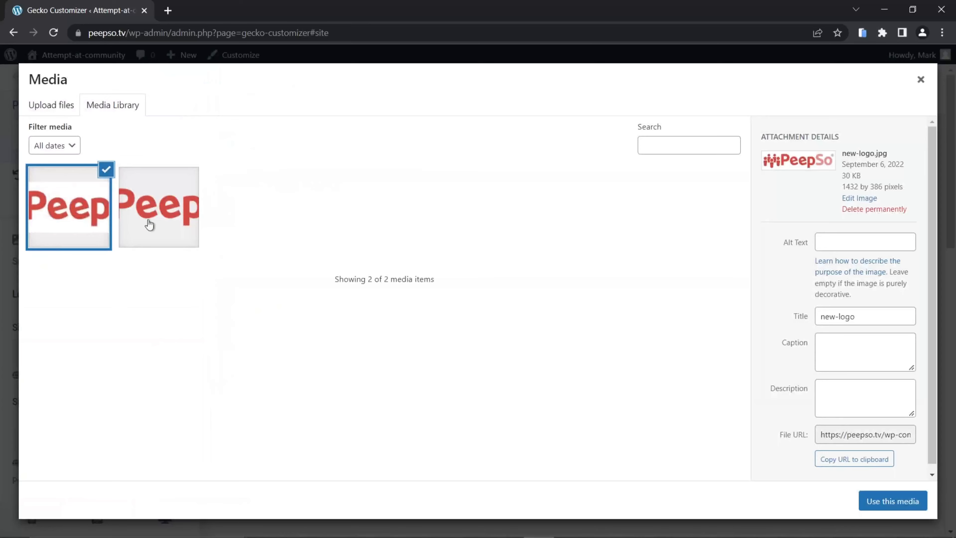
pyautogui.click(168, 200)
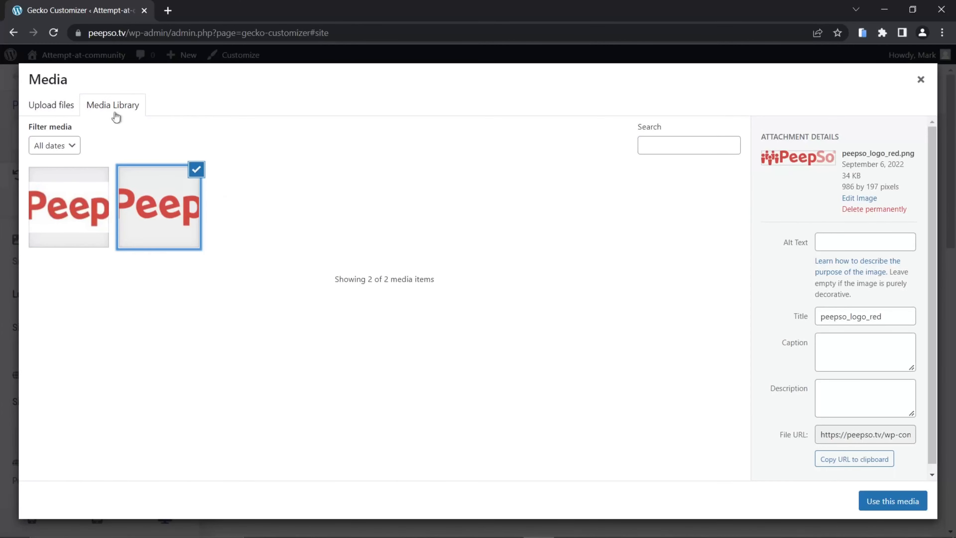
pyautogui.click(52, 106)
pyautogui.click(471, 293)
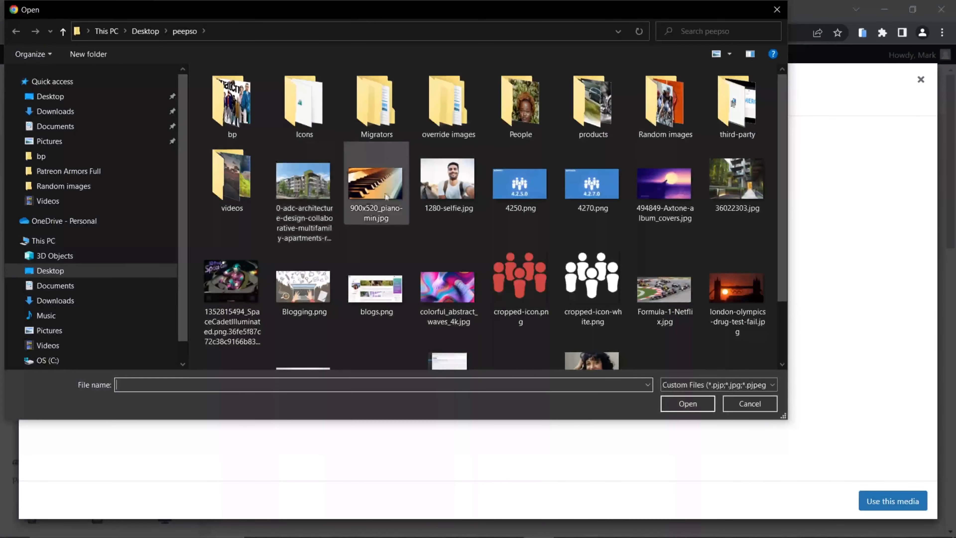
pyautogui.scroll(-2, 592, 287)
pyautogui.click(378, 336)
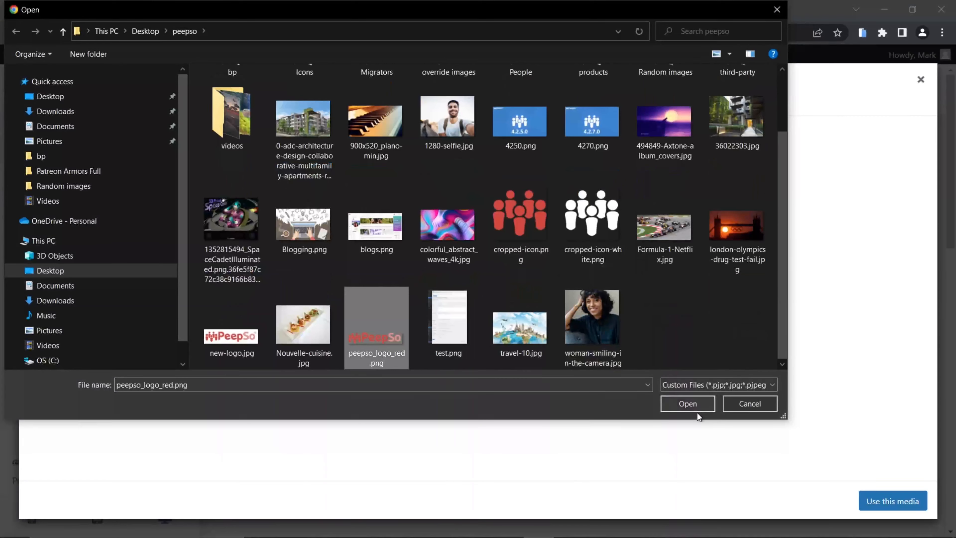
pyautogui.click(688, 404)
pyautogui.scroll(-1, 841, 337)
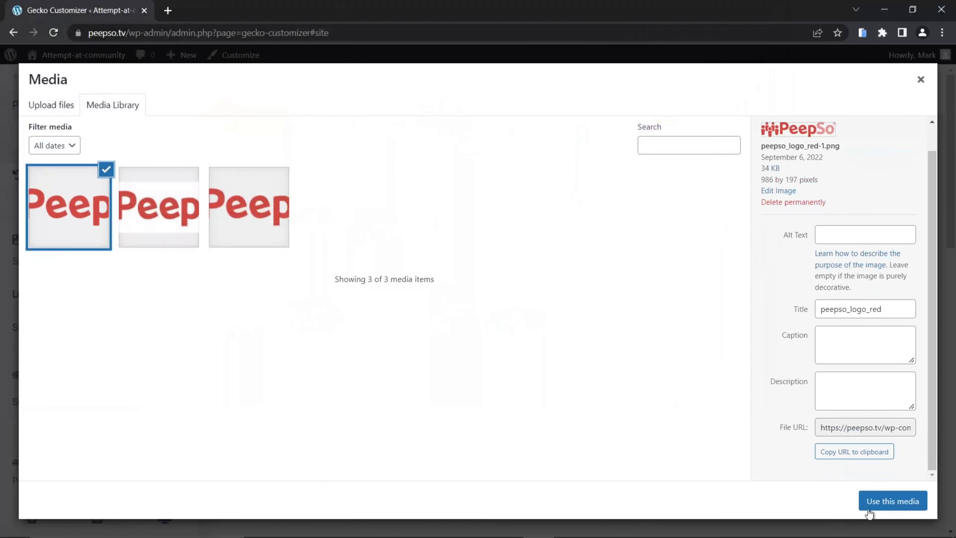
pyautogui.click(892, 501)
# - Upload cropped-icon.png, use it as the Site Icon (Favicon), and publish the preset changes
pyautogui.scroll(-5, 113, 332)
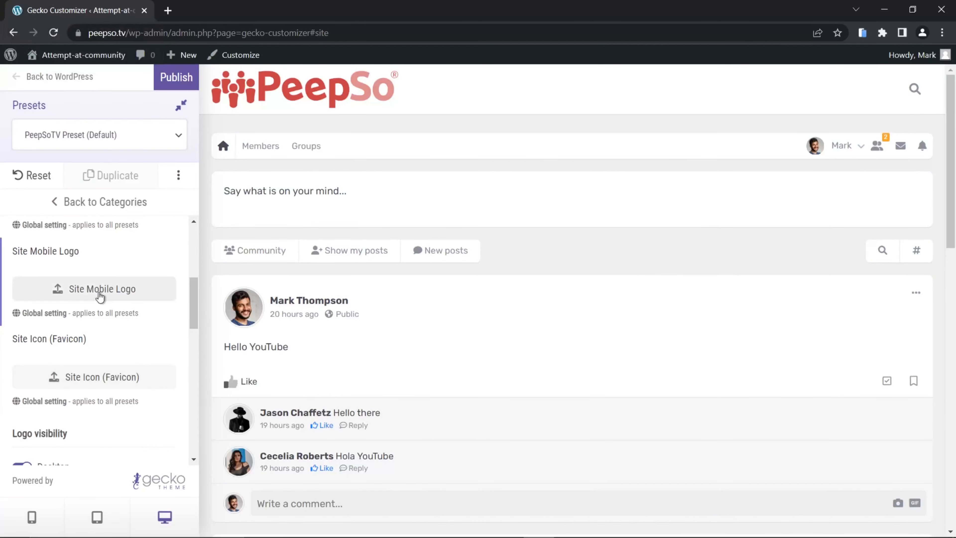
pyautogui.click(120, 381)
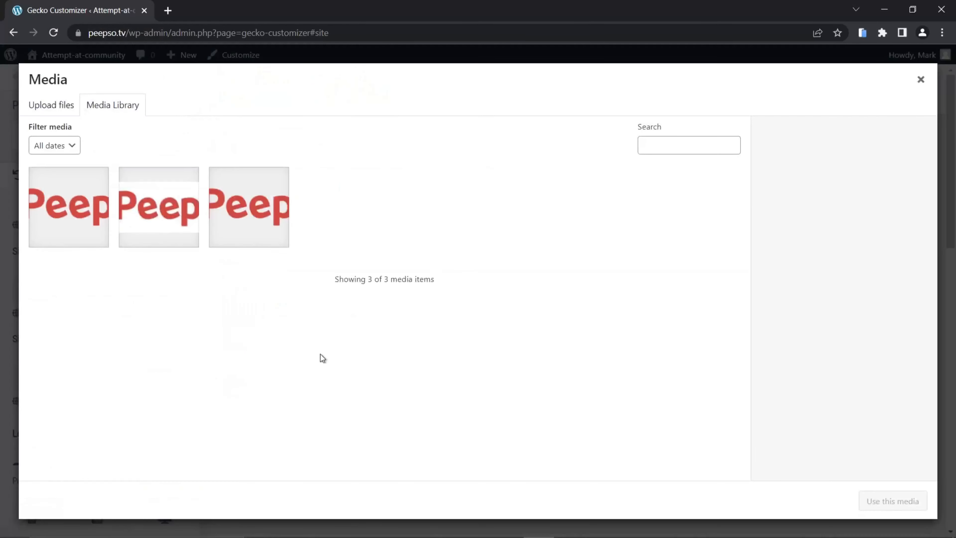
pyautogui.click(45, 105)
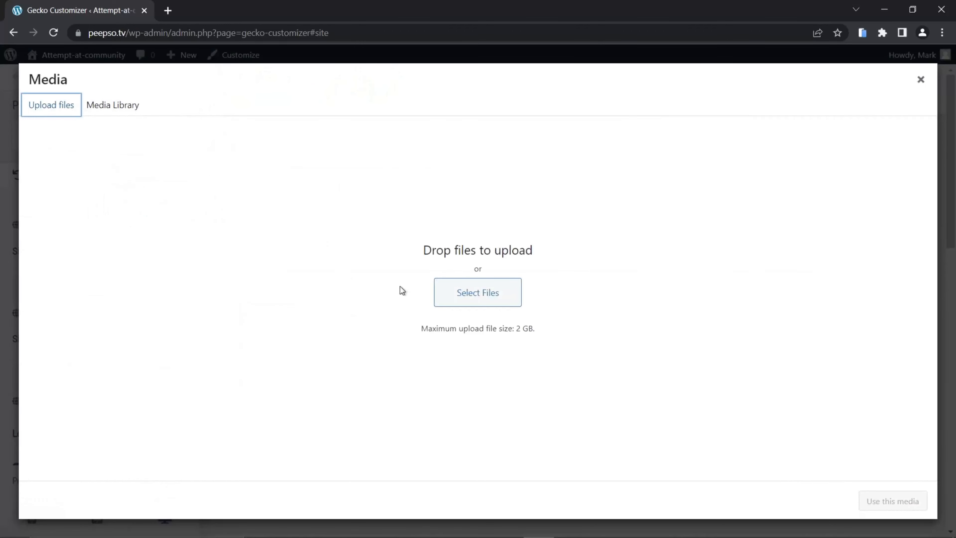
pyautogui.click(504, 293)
pyautogui.scroll(-1, 324, 258)
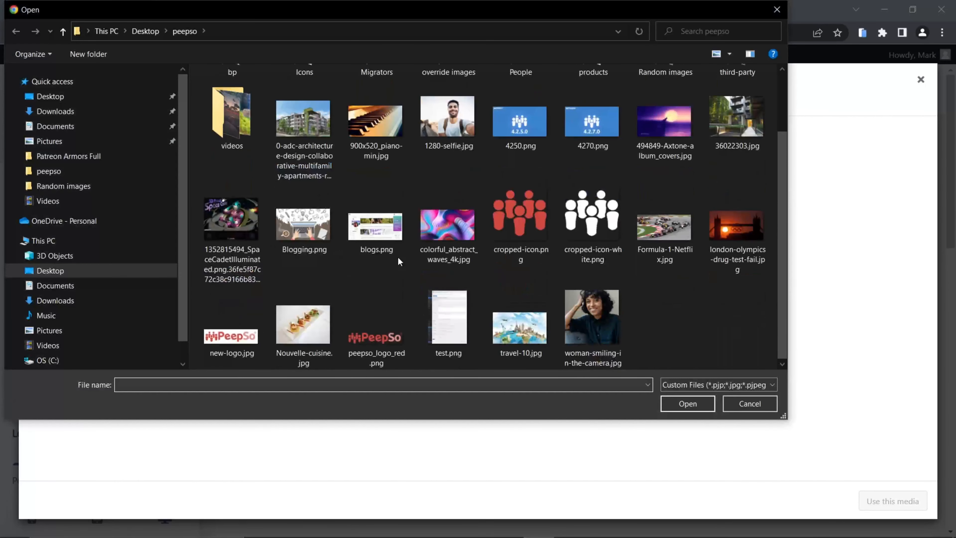
pyautogui.click(534, 222)
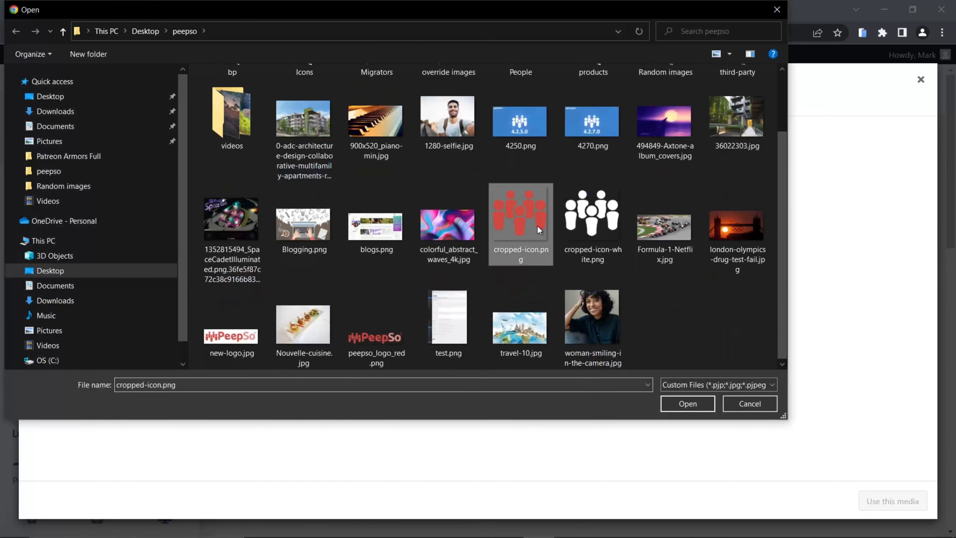
pyautogui.click(688, 403)
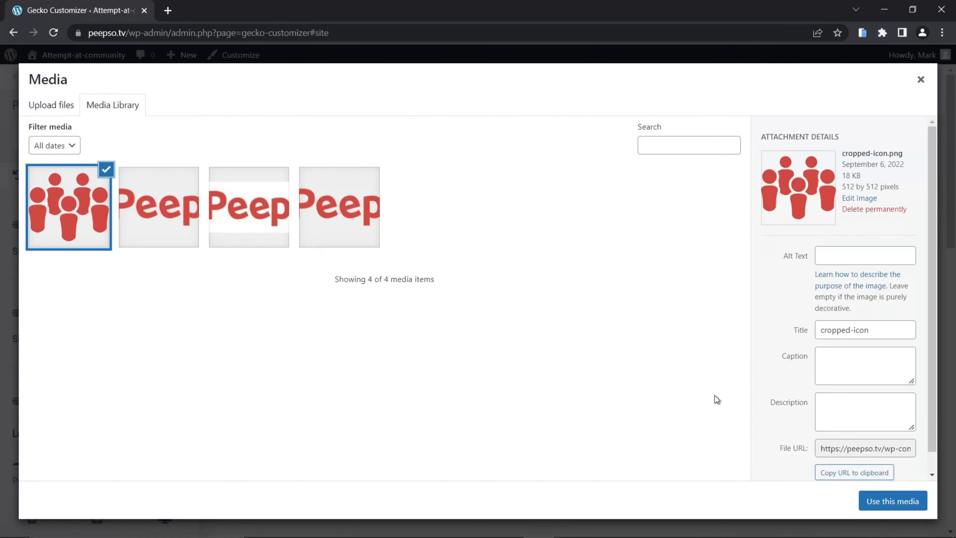
pyautogui.click(886, 503)
pyautogui.click(176, 78)
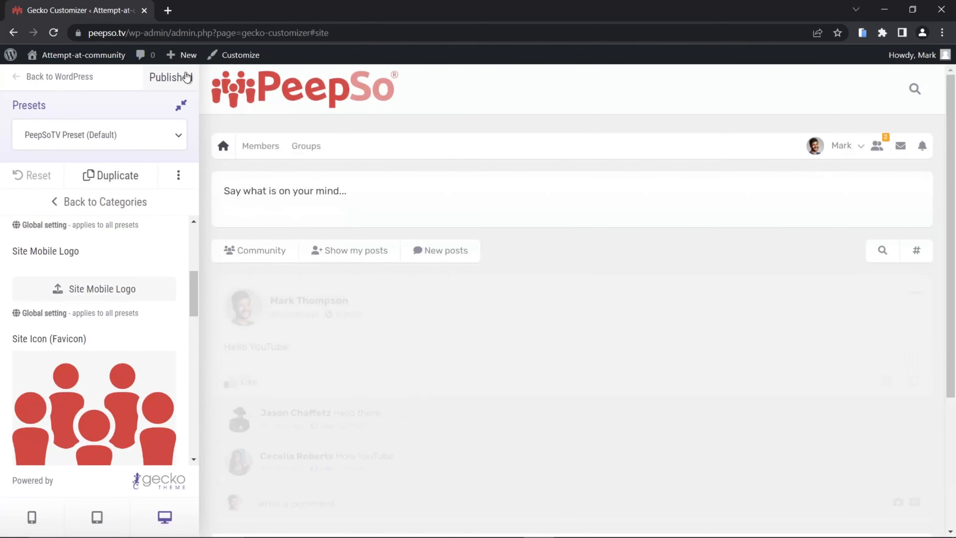
# - Open the live community site in a new tab and check its logo and favicon
pyautogui.moveTo(75, 55)
pyautogui.rightClick(52, 86)
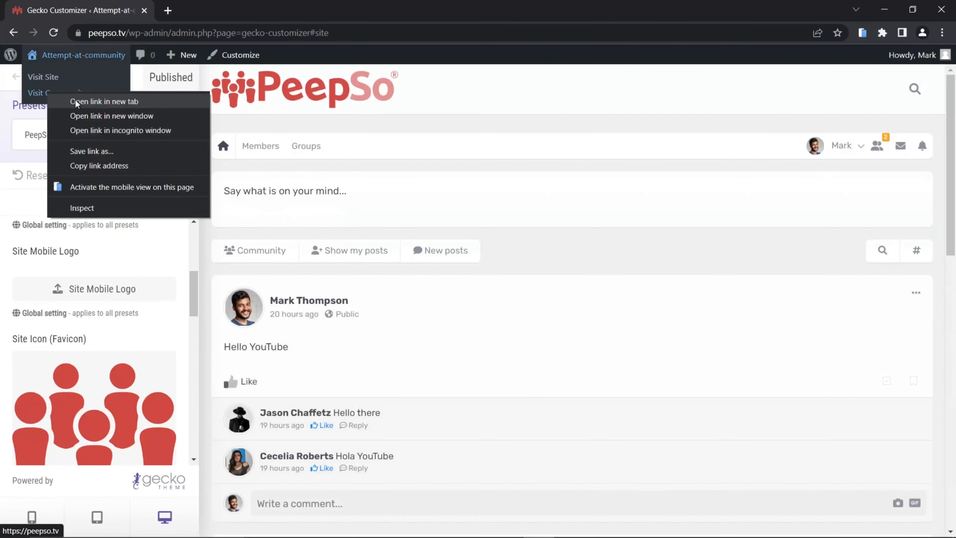
pyautogui.click(105, 97)
pyautogui.click(226, 14)
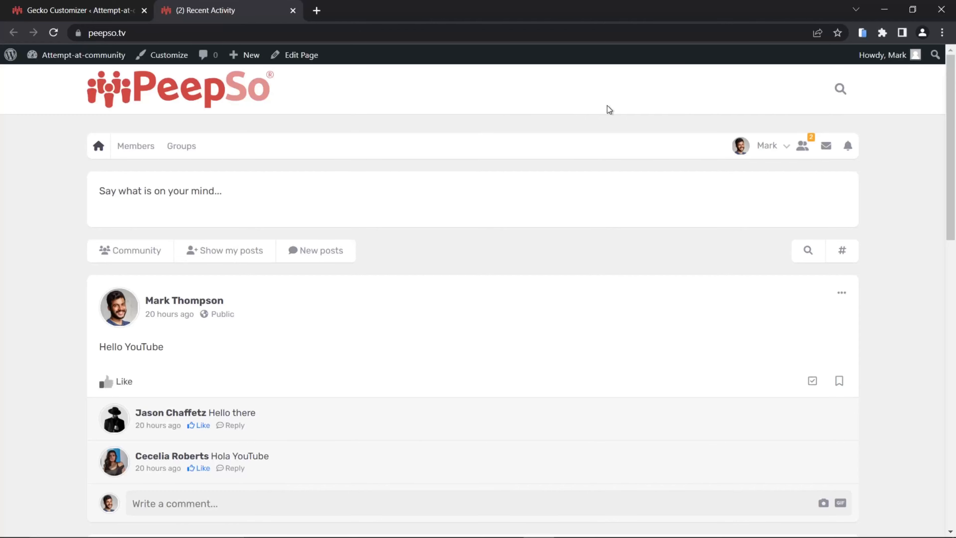
# - Return to the Gecko Customizer tab, go to the WordPress dashboard from there, and open the Menus settings page
pyautogui.click(75, 12)
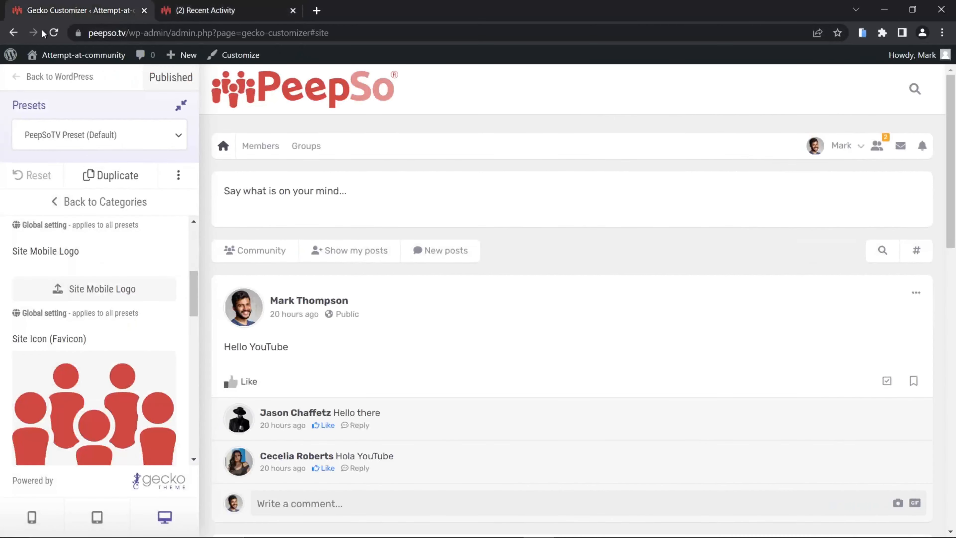
pyautogui.click(40, 55)
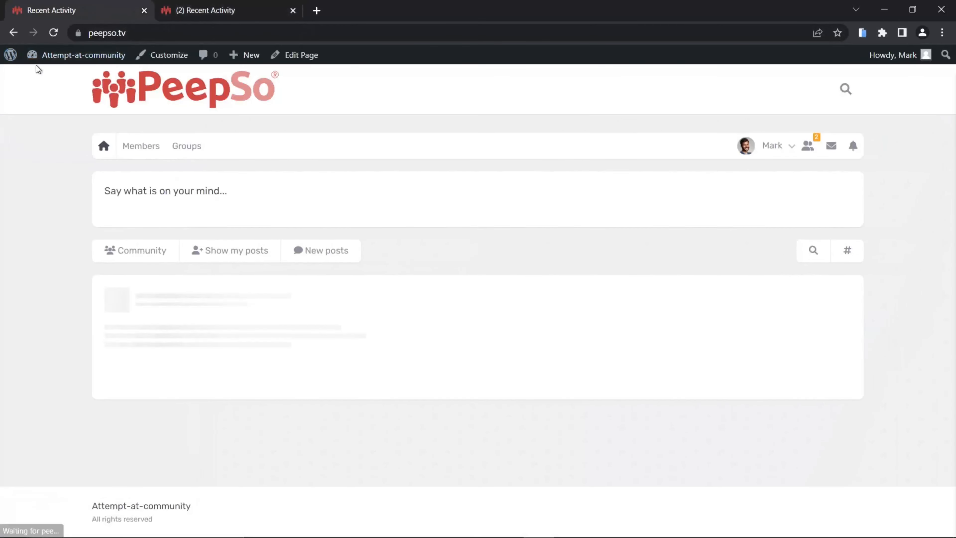
pyautogui.moveTo(57, 56)
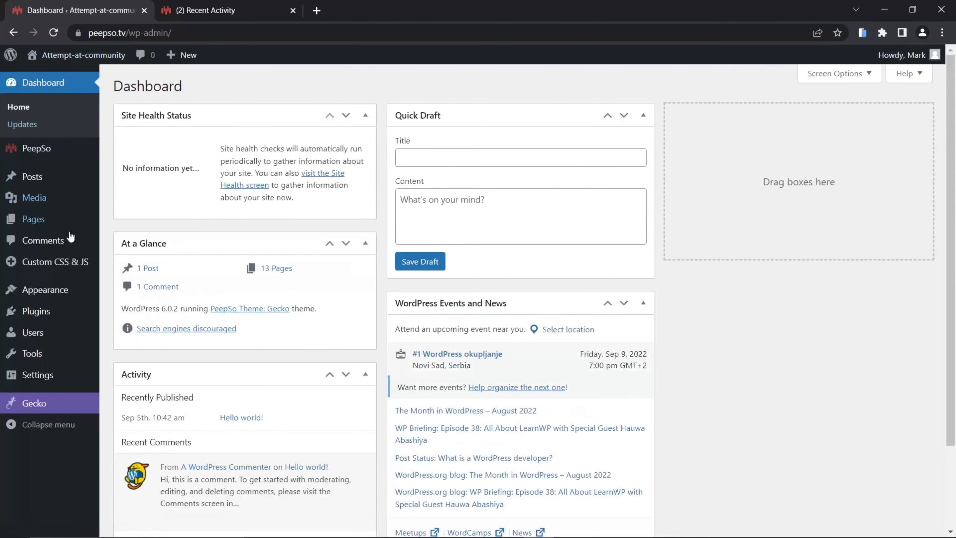
pyautogui.moveTo(35, 298)
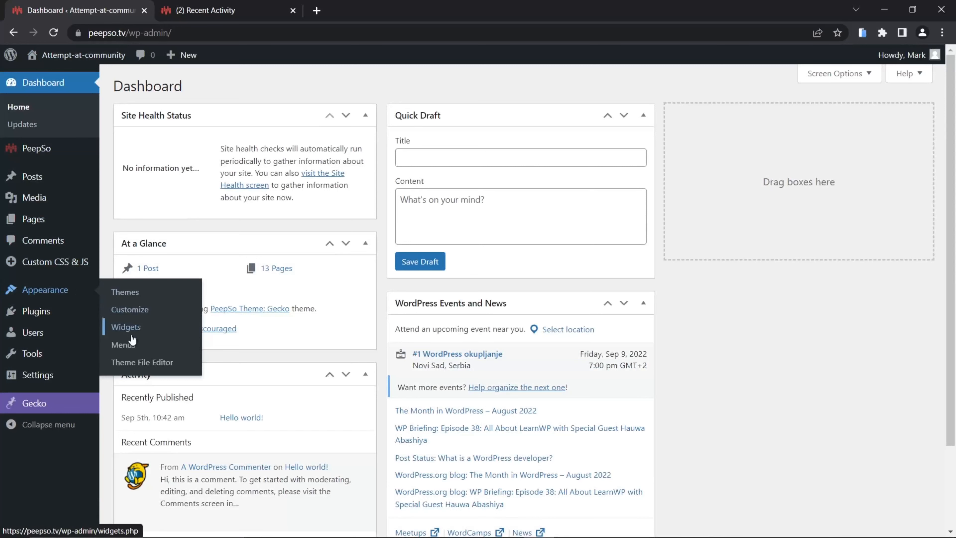
pyautogui.click(140, 348)
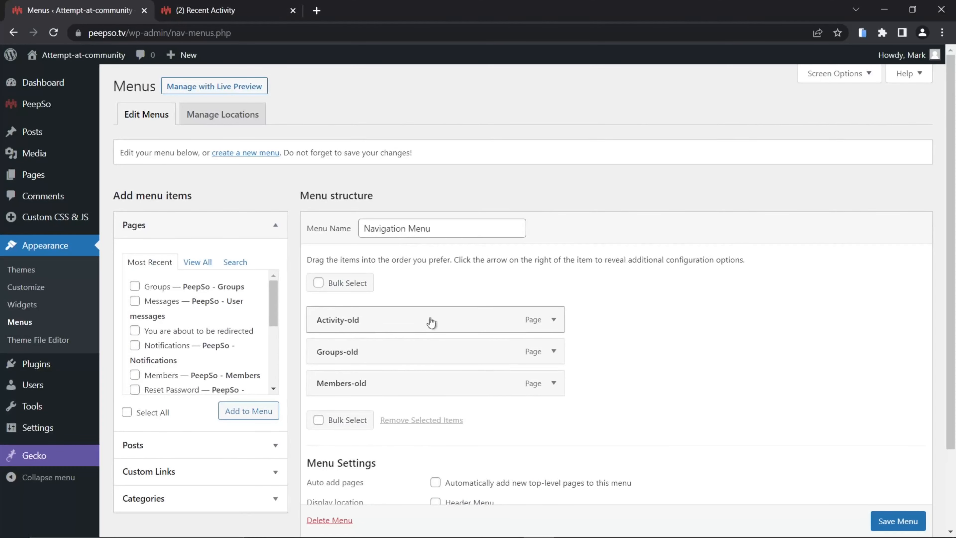
# - Remove the Activity-old, Groups-old and Members-old items from the Navigation Menu
pyautogui.scroll(-2, 391, 326)
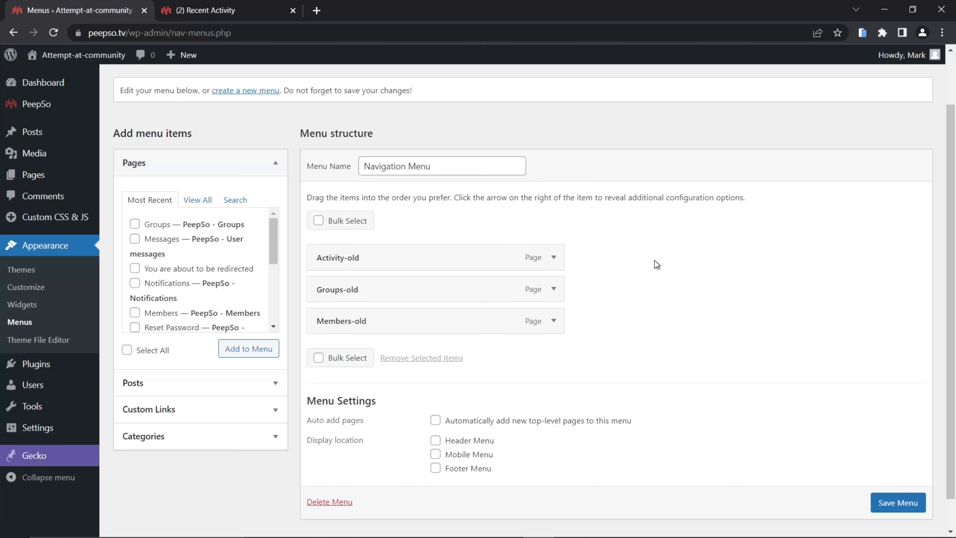
pyautogui.click(554, 257)
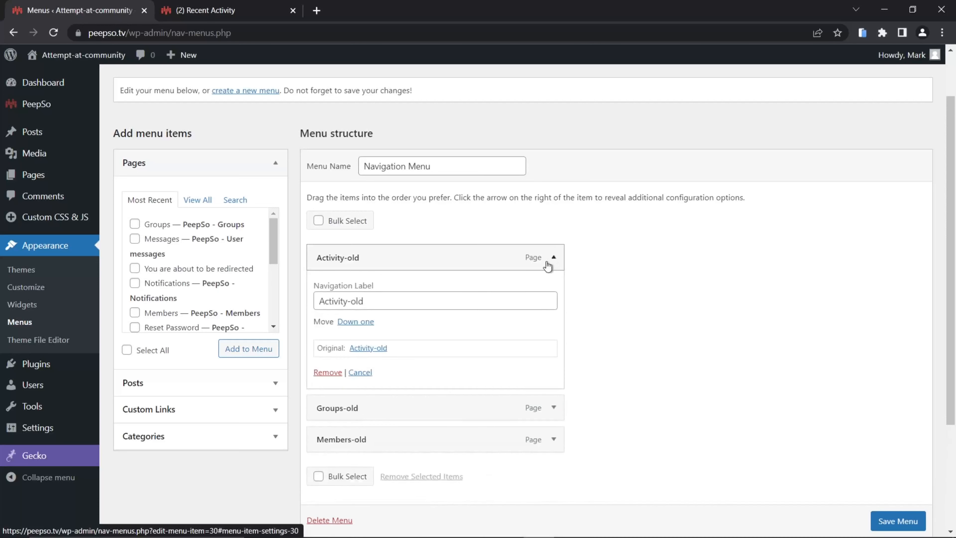
pyautogui.click(340, 374)
pyautogui.click(554, 257)
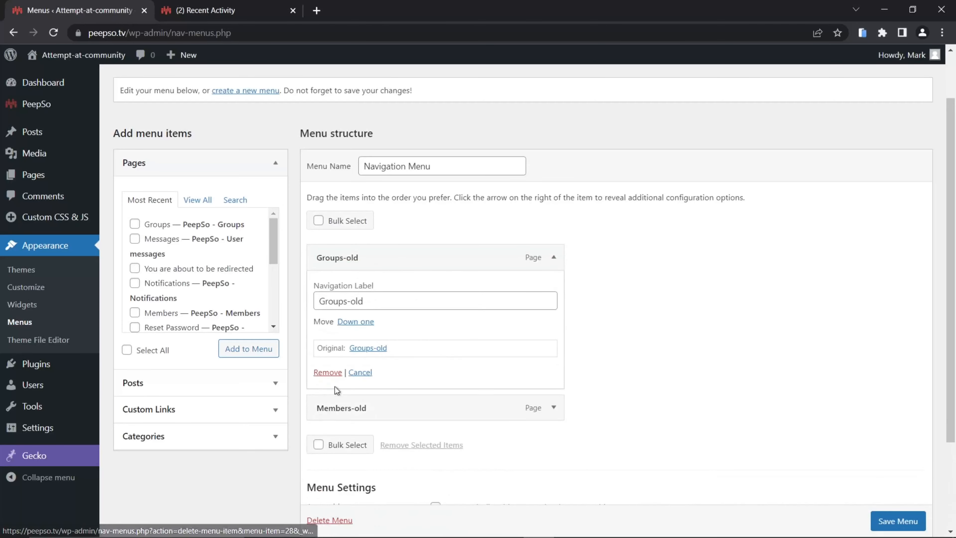
pyautogui.click(327, 372)
pyautogui.click(554, 285)
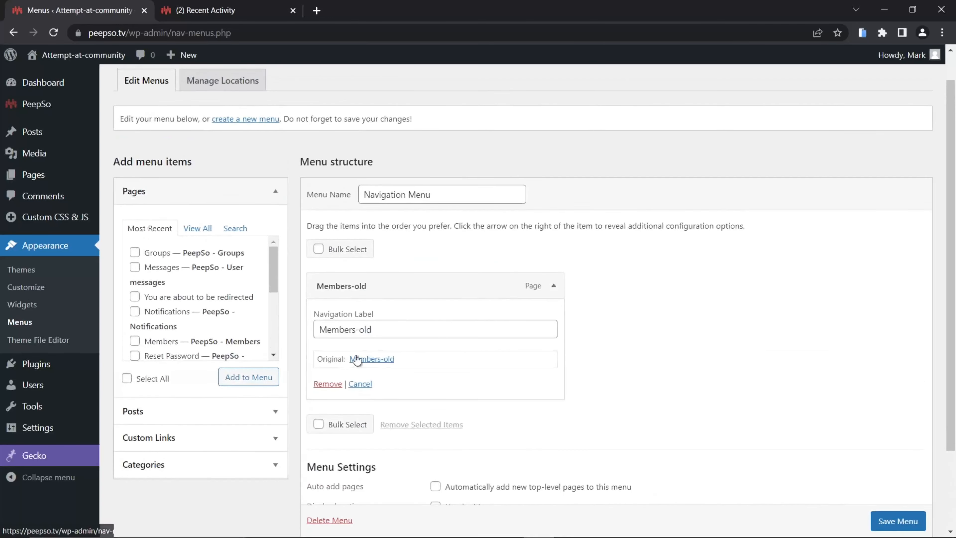
pyautogui.click(327, 383)
# - Add the Recent Activity, Groups, Members, Messages and User Profile pages to the Navigation Menu
pyautogui.click(211, 247)
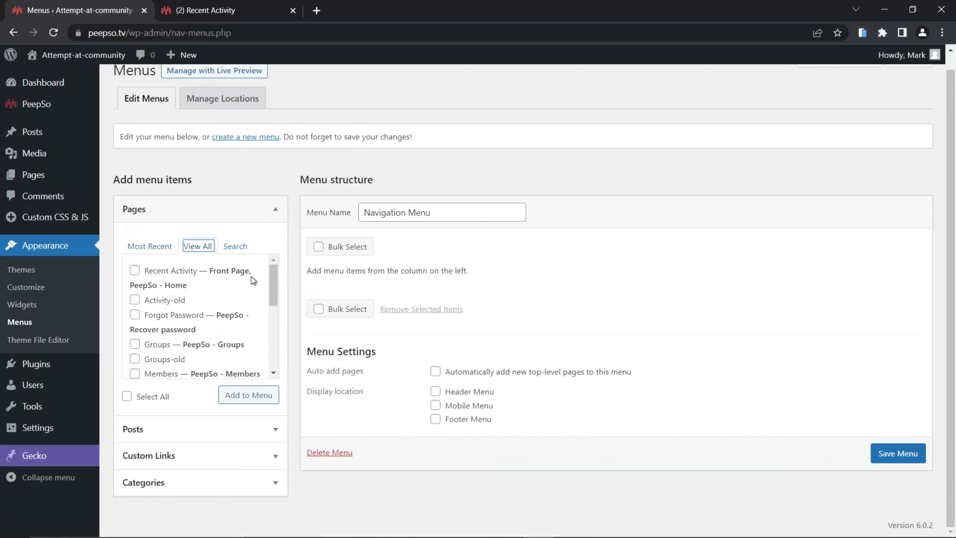
pyautogui.click(135, 270)
pyautogui.scroll(-2, 184, 321)
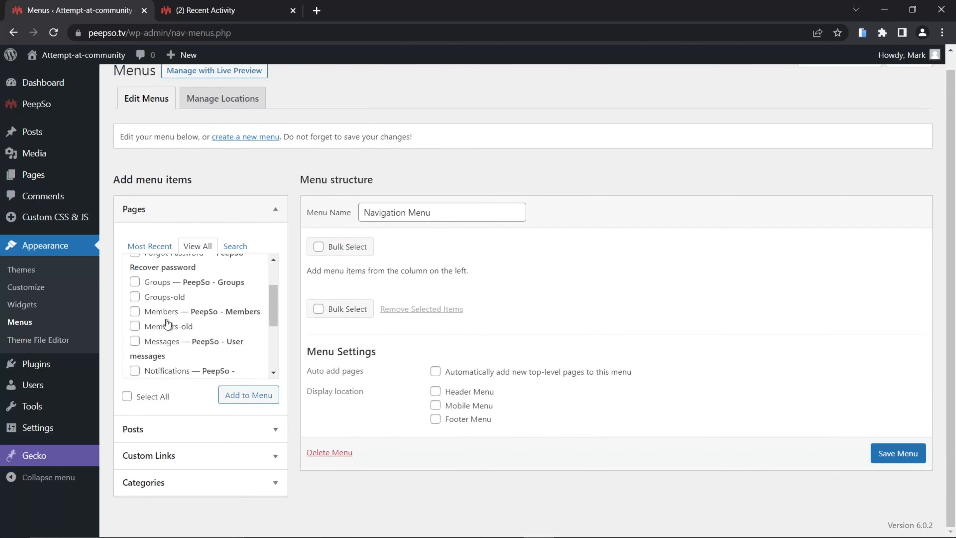
pyautogui.click(134, 281)
pyautogui.click(135, 315)
pyautogui.scroll(-2, 136, 316)
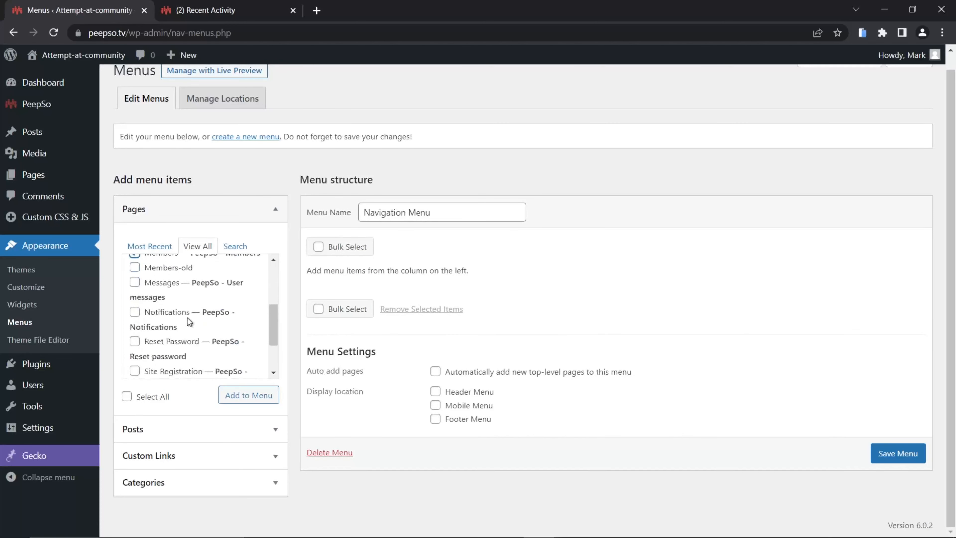
pyautogui.click(134, 279)
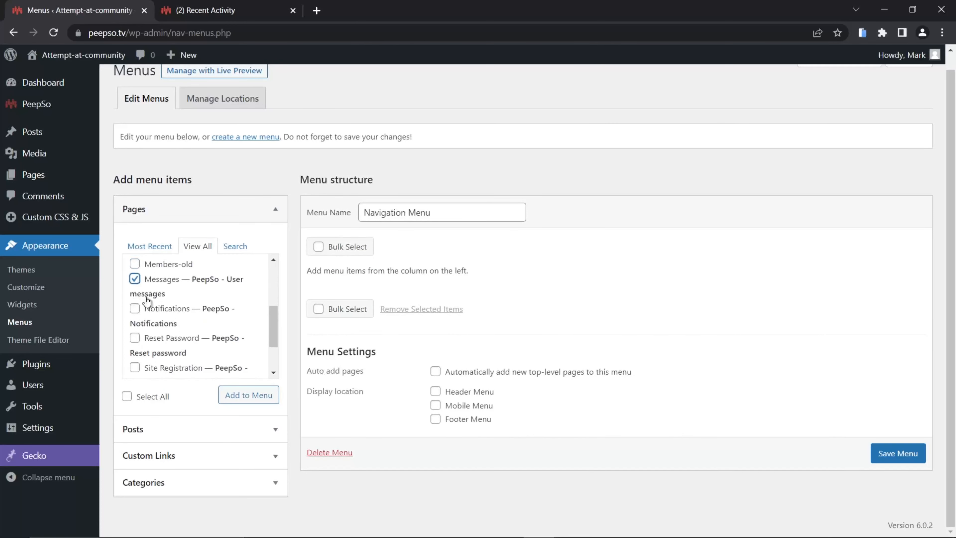
pyautogui.scroll(-2, 166, 340)
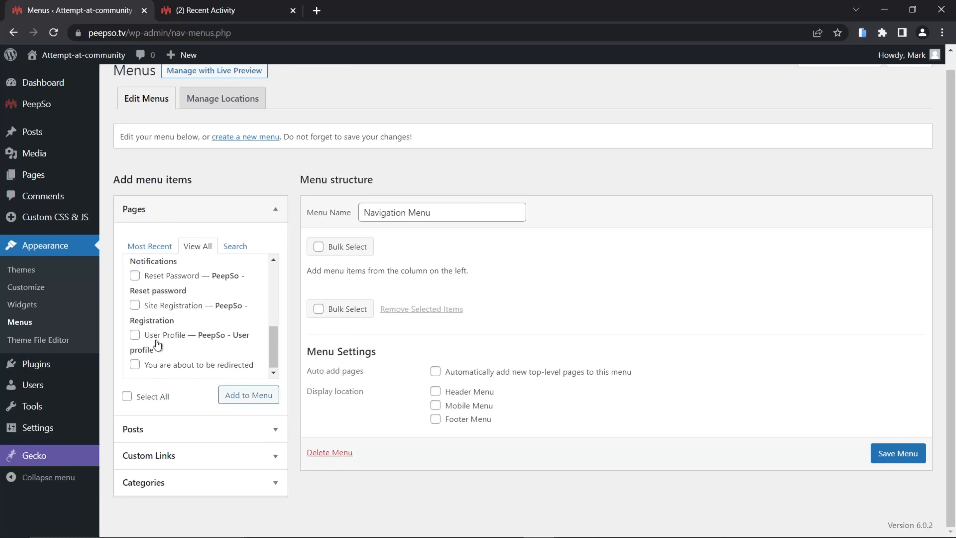
pyautogui.click(134, 334)
pyautogui.click(243, 396)
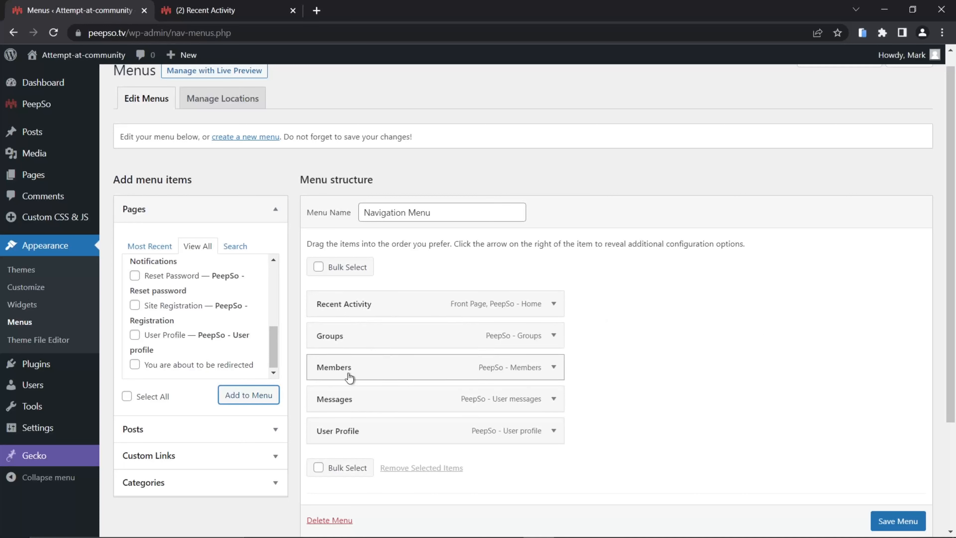
# - Nest User Profile and Messages as sub items under Recent Activity, and change that parent item's navigation label to "Community"
pyautogui.moveTo(352, 440); pyautogui.dragTo(367, 335)
pyautogui.moveTo(330, 419); pyautogui.dragTo(364, 374)
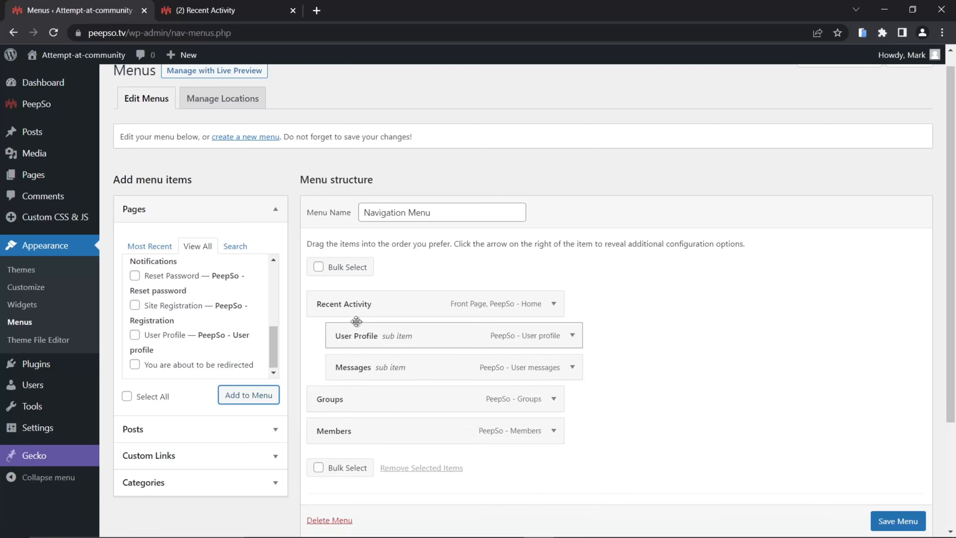
pyautogui.click(553, 303)
pyautogui.click(388, 345)
pyautogui.moveTo(388, 346); pyautogui.dragTo(319, 346)
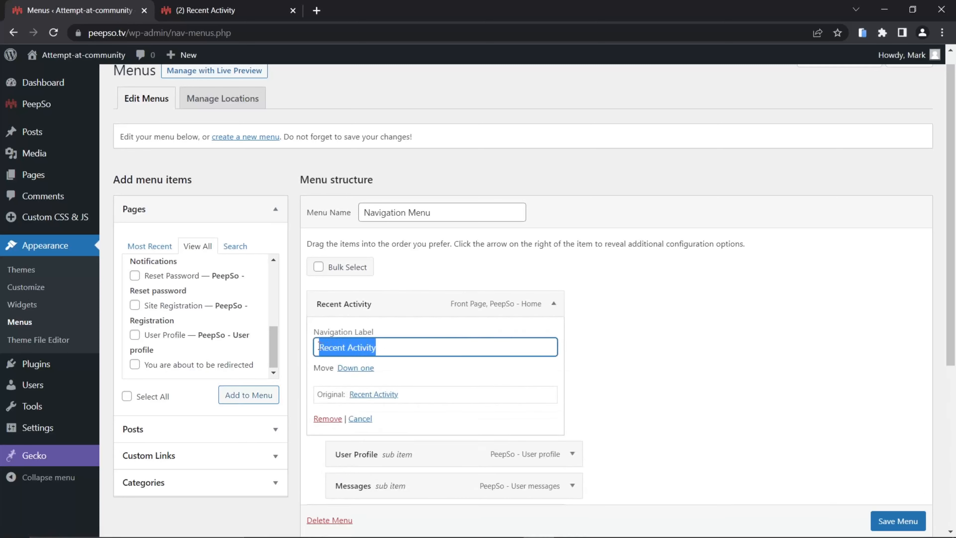
pyautogui.write('Community')
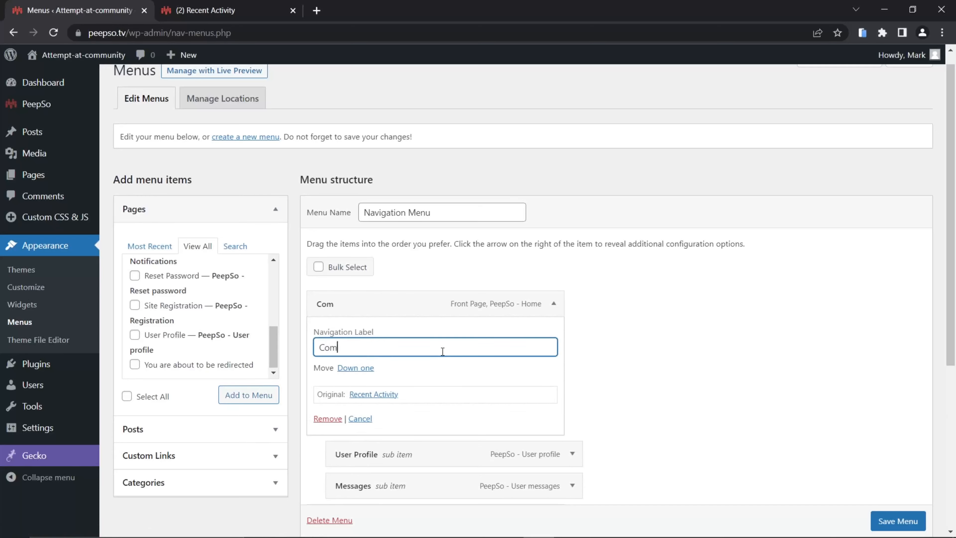
pyautogui.click(582, 380)
# - Assign the Navigation Menu to the Header Menu display location and save the menu
pyautogui.scroll(-5, 670, 375)
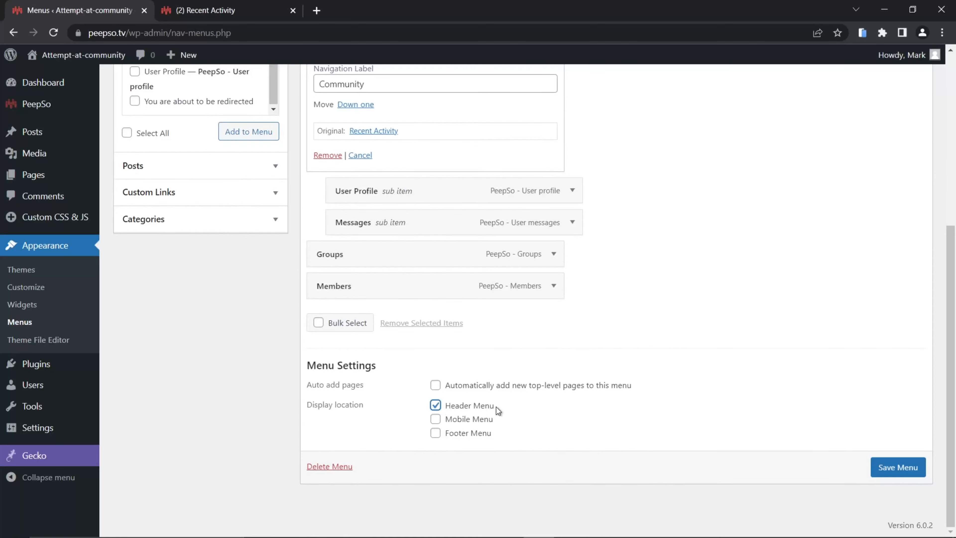
pyautogui.click(896, 467)
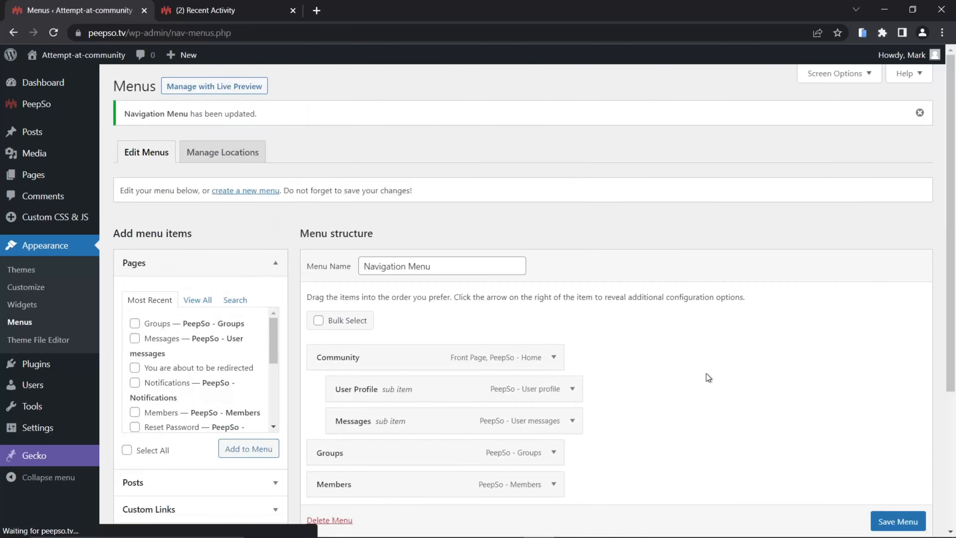
# - Reload the community front page and check the header navigation, including the sub items under Community
pyautogui.click(220, 9)
pyautogui.click(53, 32)
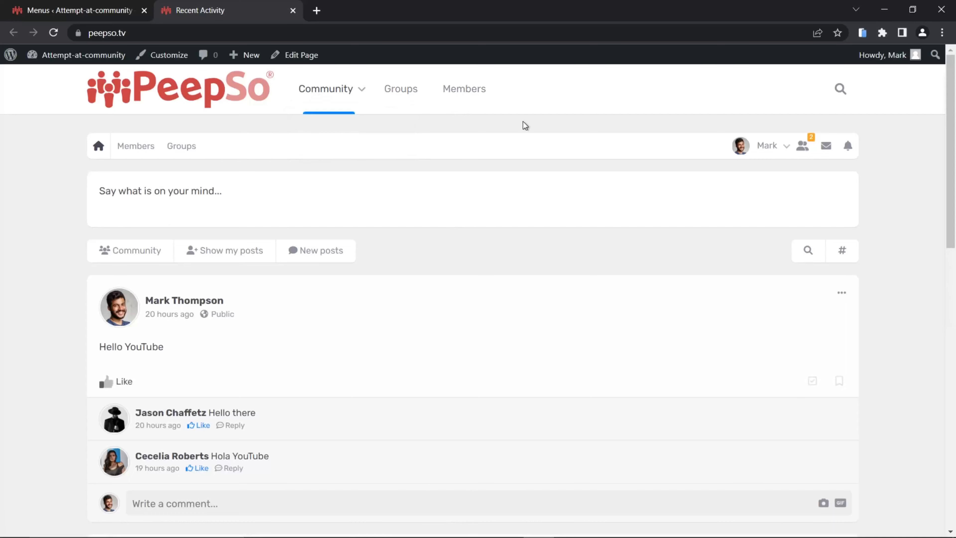
pyautogui.moveTo(335, 92)
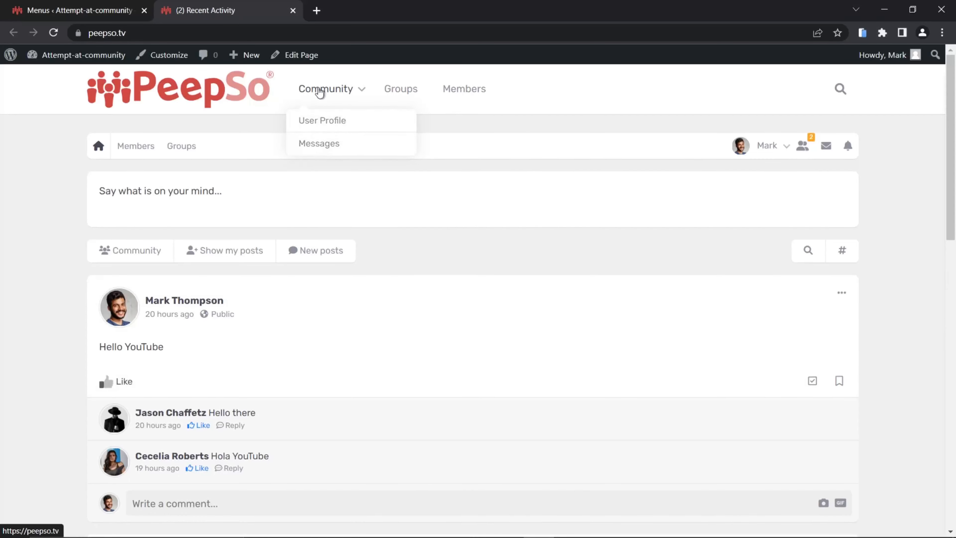
pyautogui.click(103, 11)
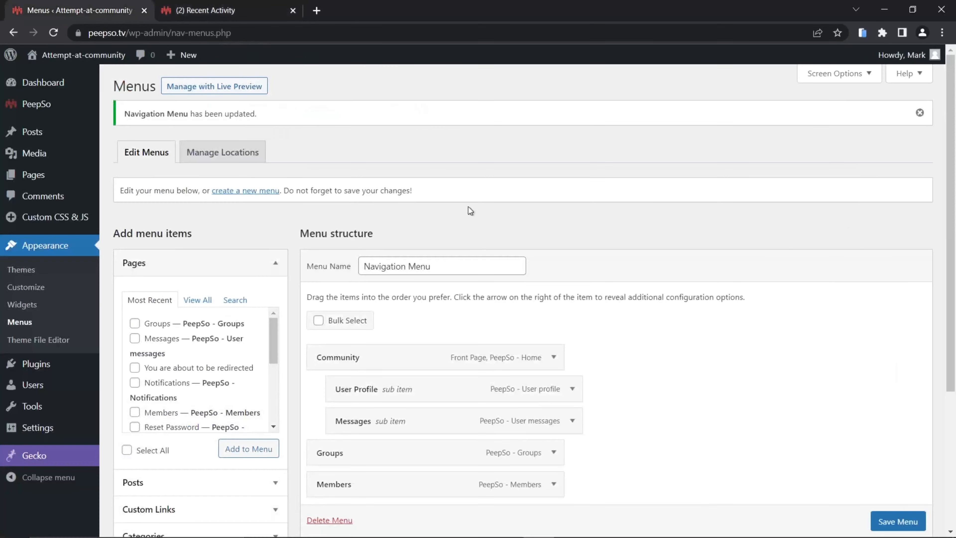
pyautogui.click(199, 10)
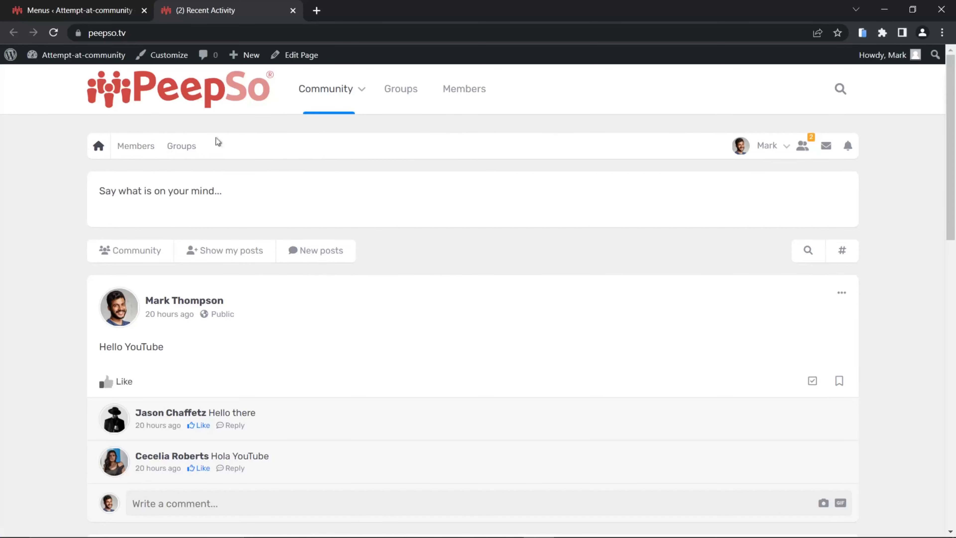
# - Disable the PeepSo navigation bar in the PeepSo Appearance configuration, save the settings and check the reloaded front page
pyautogui.click(84, 14)
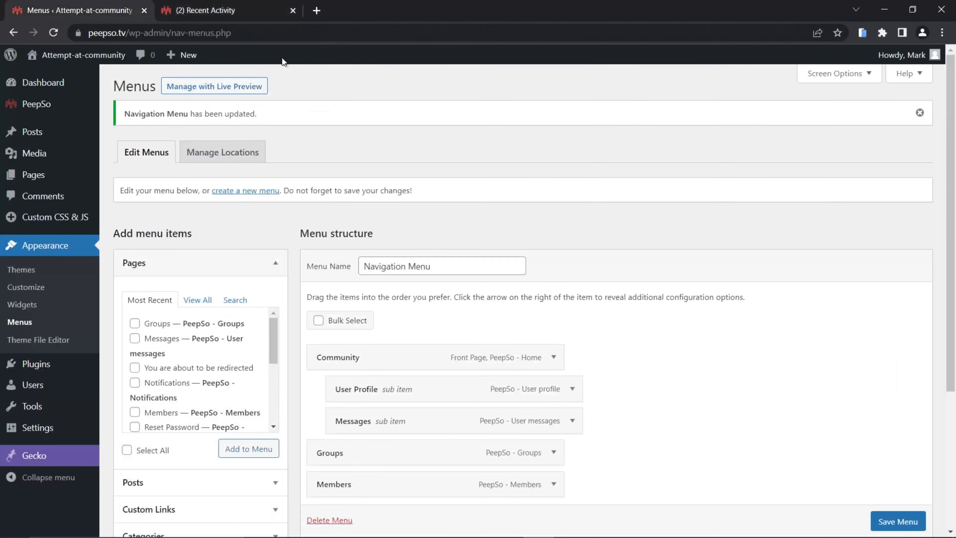
pyautogui.moveTo(34, 103)
pyautogui.click(130, 125)
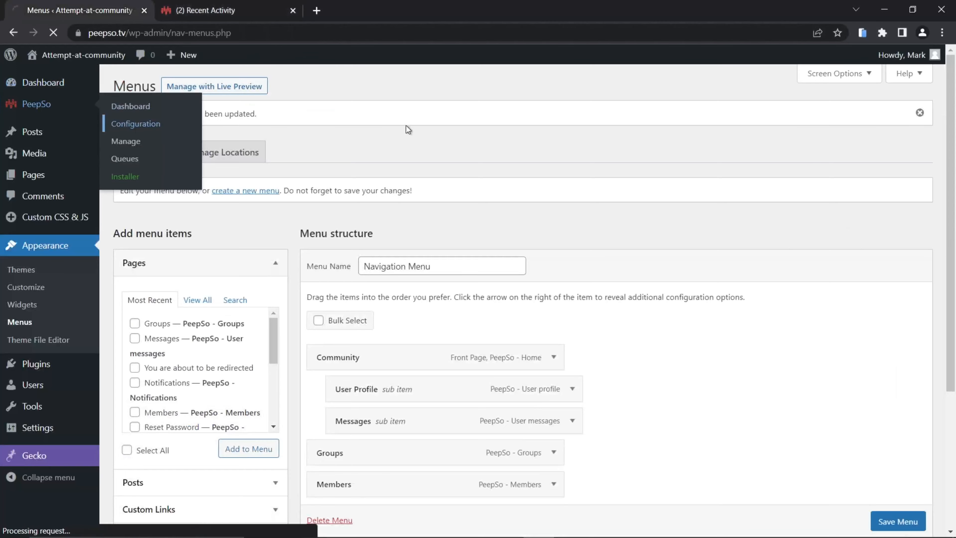
pyautogui.click(233, 118)
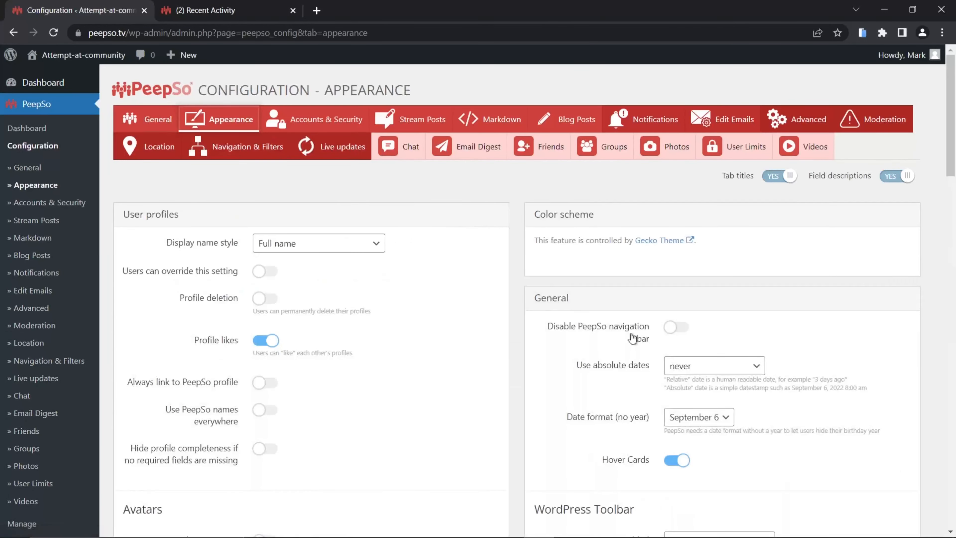
pyautogui.click(673, 328)
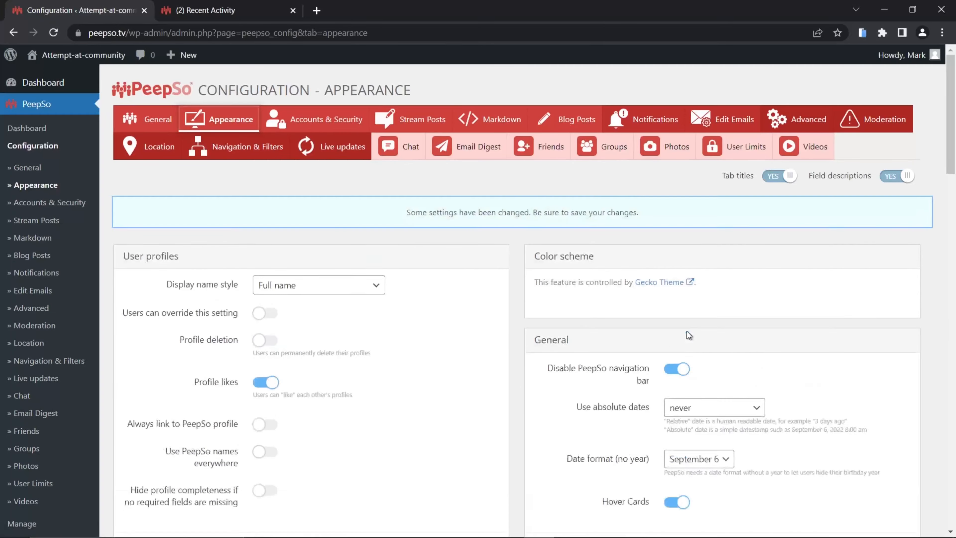
pyautogui.scroll(-20, 517, 354)
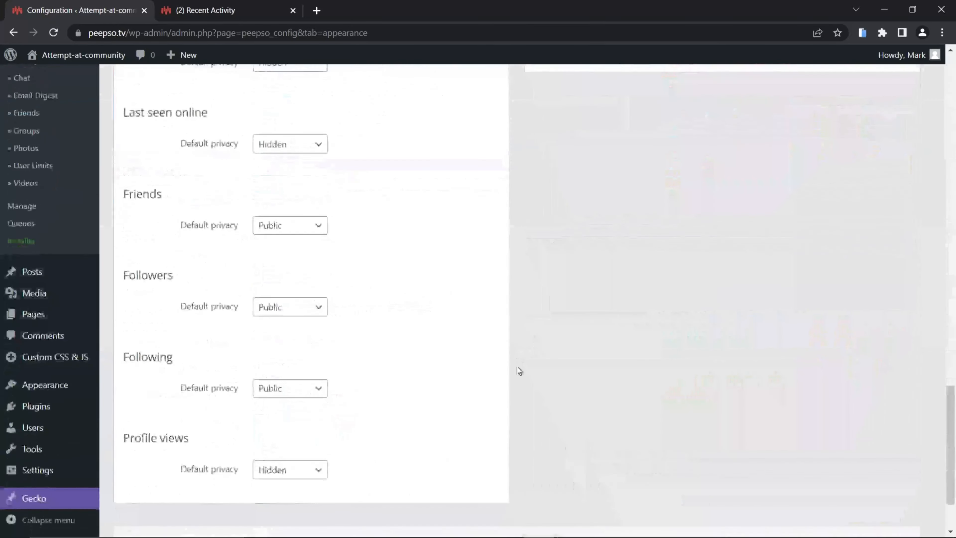
pyautogui.click(502, 450)
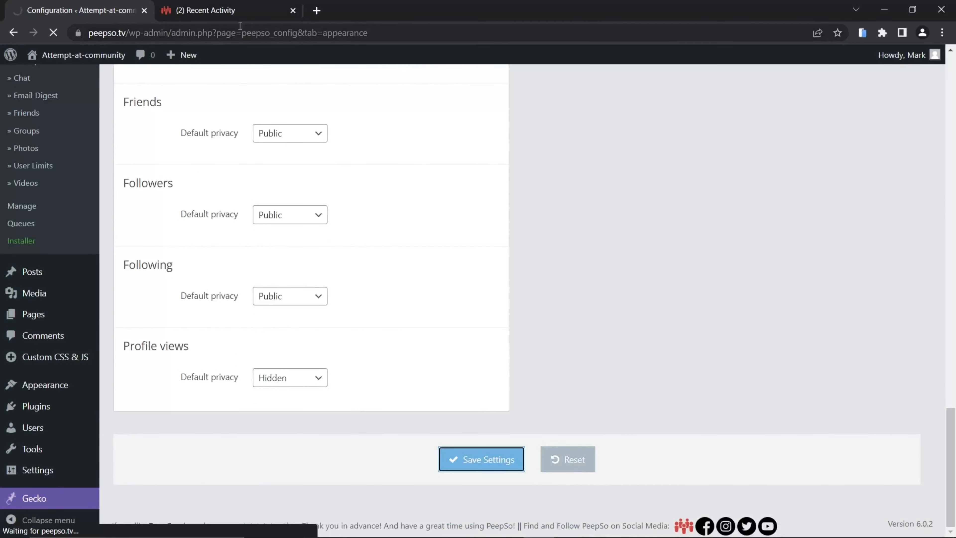
pyautogui.click(226, 10)
pyautogui.press('F5')
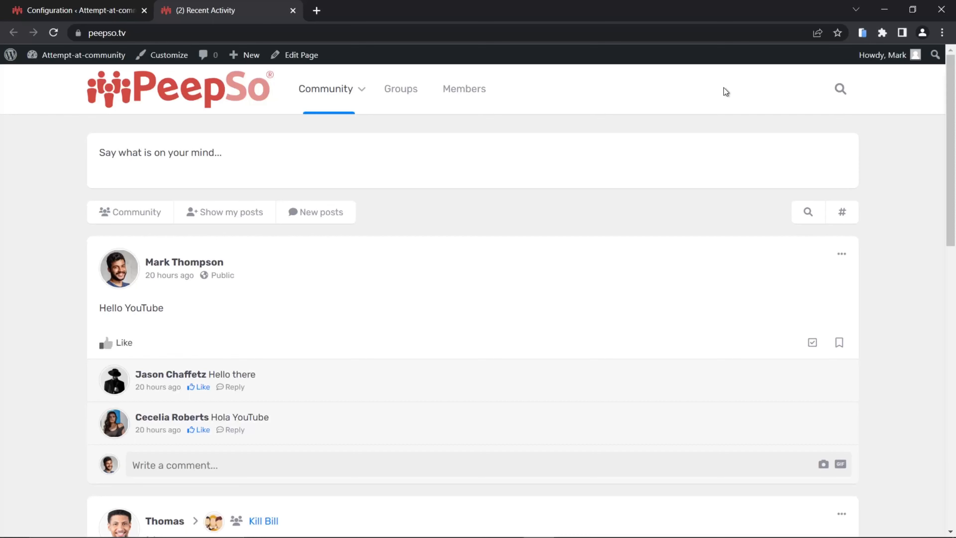
# - Add the PeepSo UserBar widget to the theme's Header widget area
pyautogui.click(94, 10)
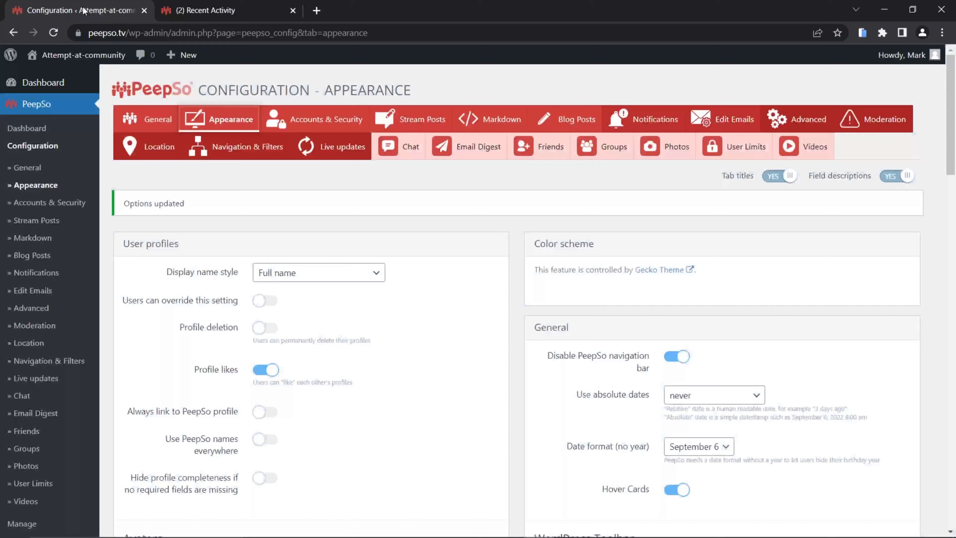
pyautogui.scroll(-5, 66, 171)
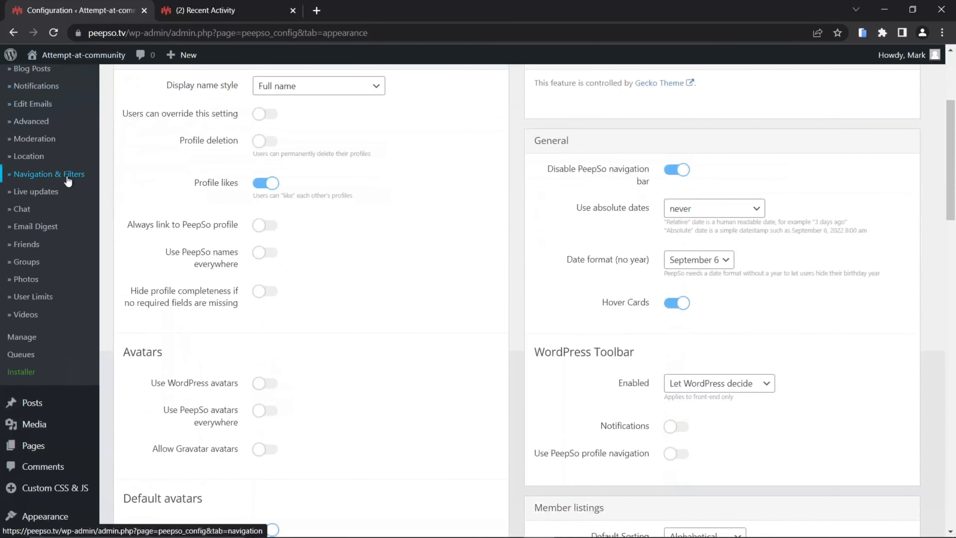
pyautogui.scroll(-5, 67, 181)
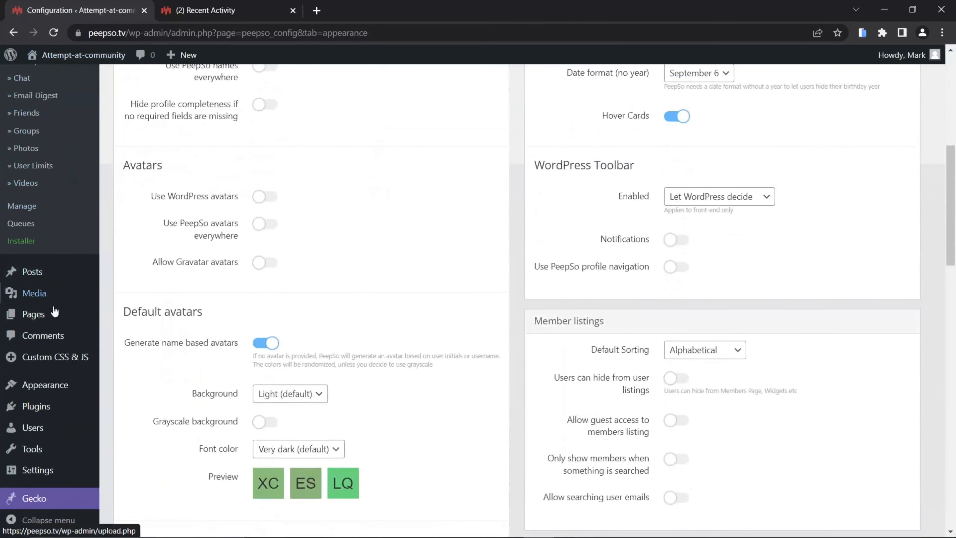
pyautogui.moveTo(37, 387)
pyautogui.click(127, 422)
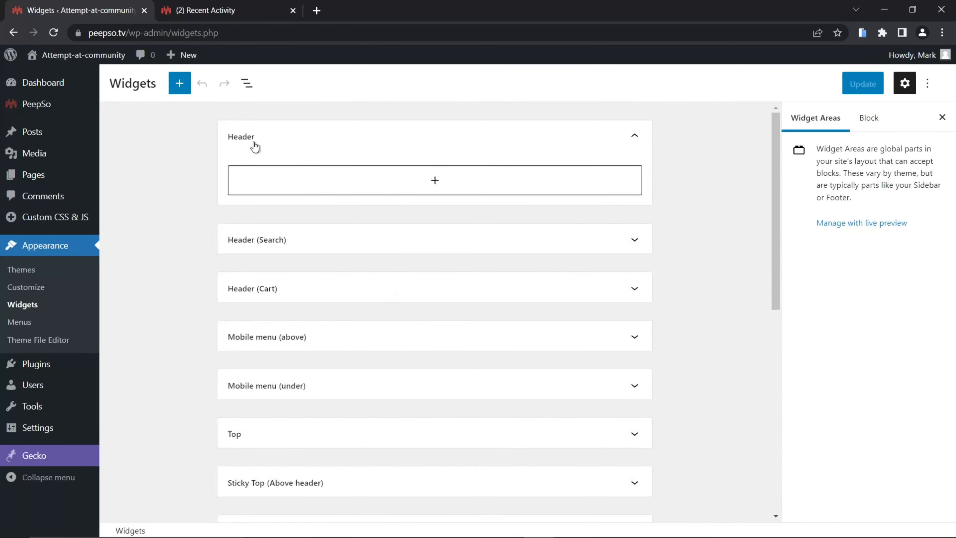
pyautogui.click(435, 181)
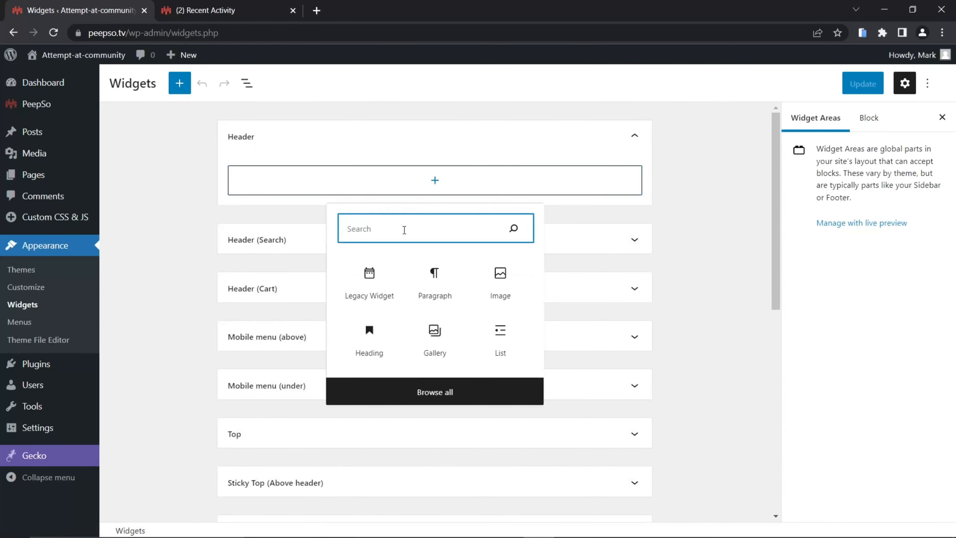
pyautogui.write('UserBar')
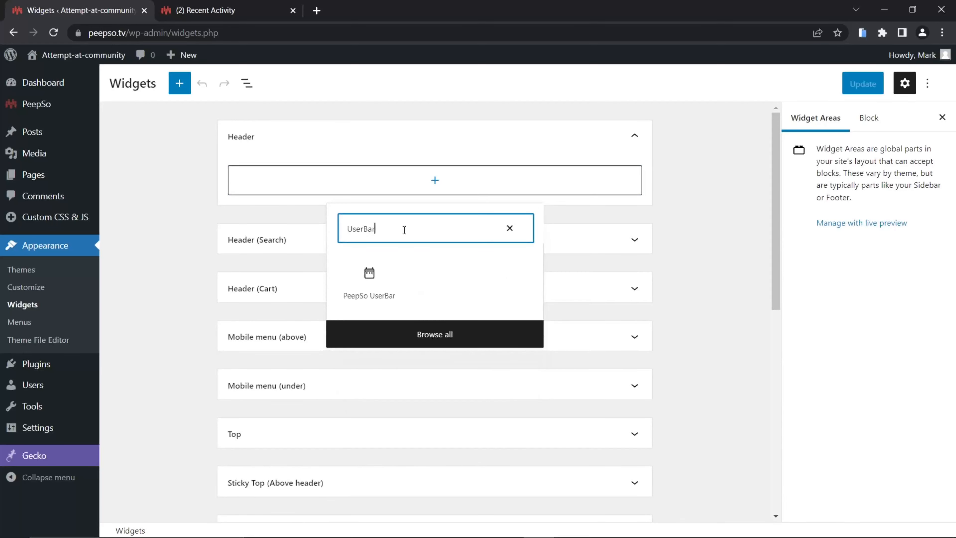
pyautogui.click(369, 282)
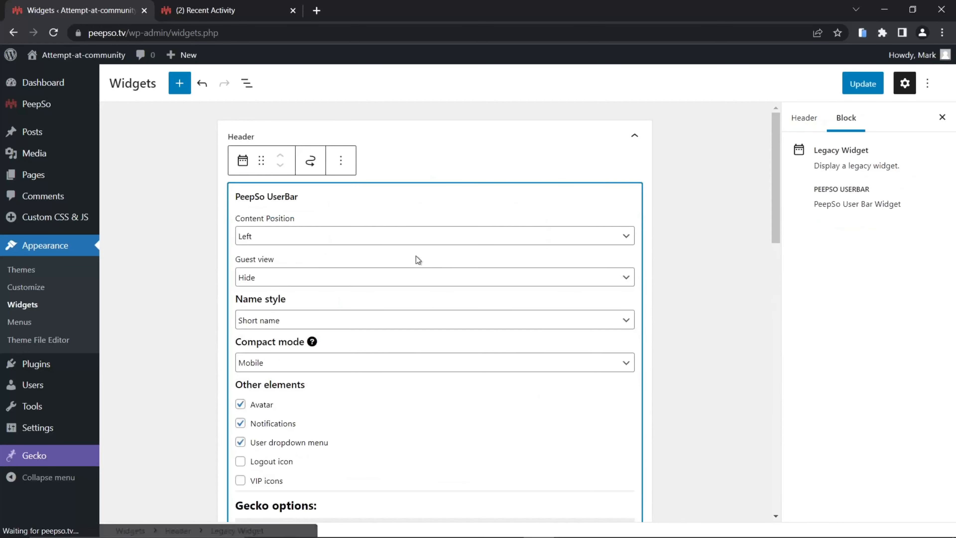
# - Enable the Logout icon in the PeepSo UserBar widget, update the widgets and check the reloaded front page
pyautogui.scroll(-2, 353, 224)
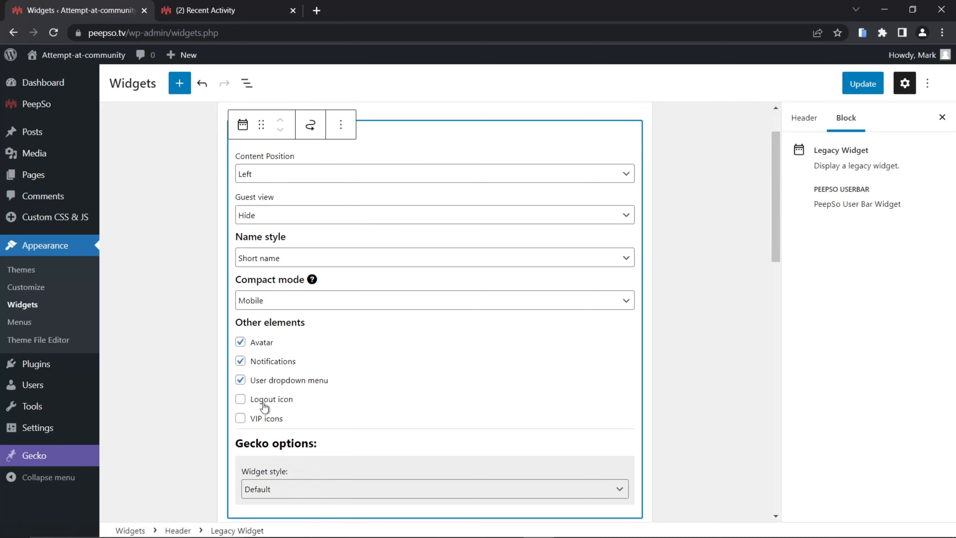
pyautogui.click(242, 400)
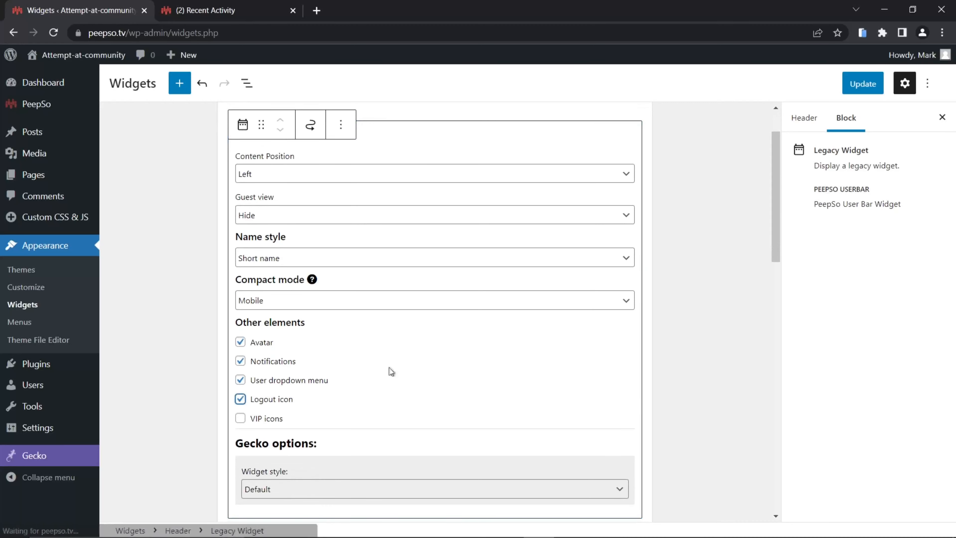
pyautogui.click(862, 84)
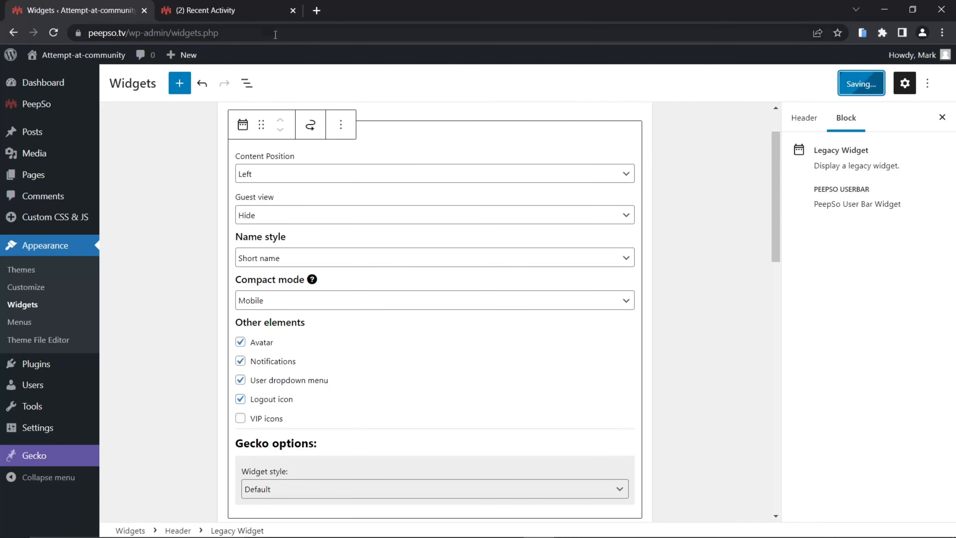
pyautogui.click(176, 11)
pyautogui.click(53, 32)
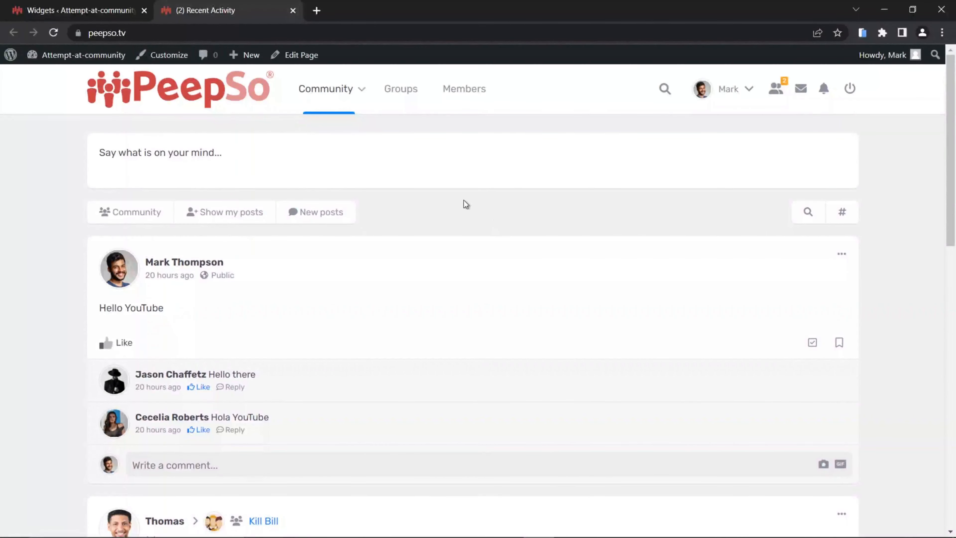
# - Expand the Sidebar Left widget area on the Widgets page and open its block inserter
pyautogui.click(91, 12)
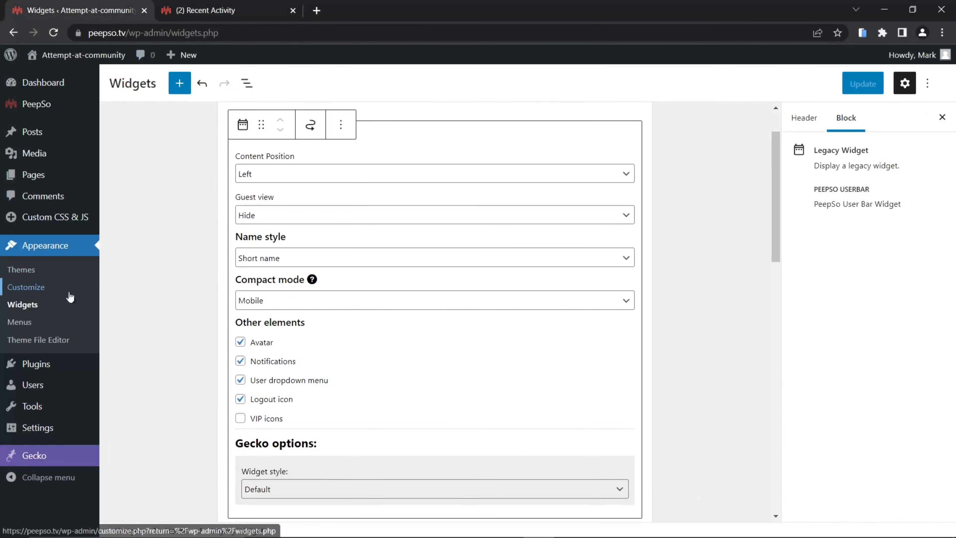
pyautogui.scroll(-10, 154, 290)
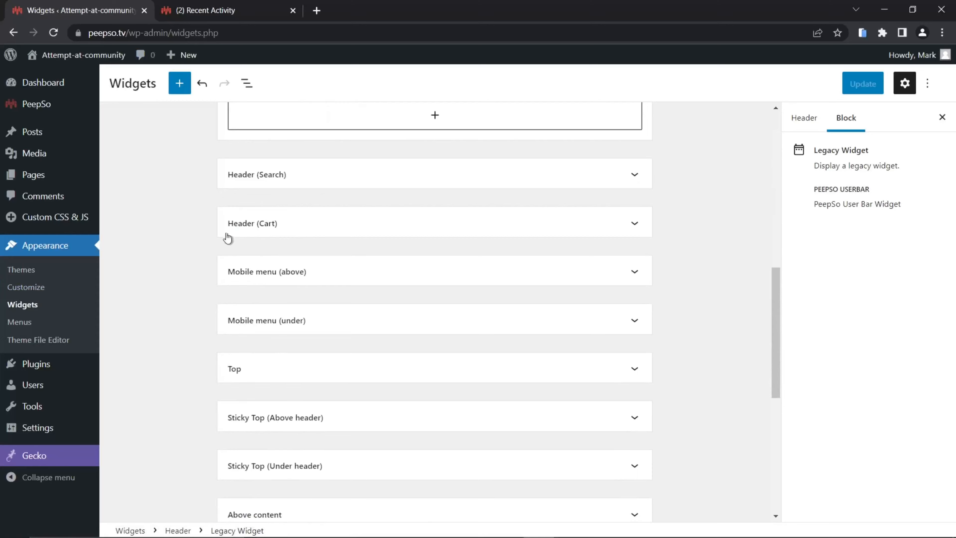
pyautogui.scroll(-5, 282, 247)
pyautogui.click(273, 314)
pyautogui.scroll(-3, 460, 329)
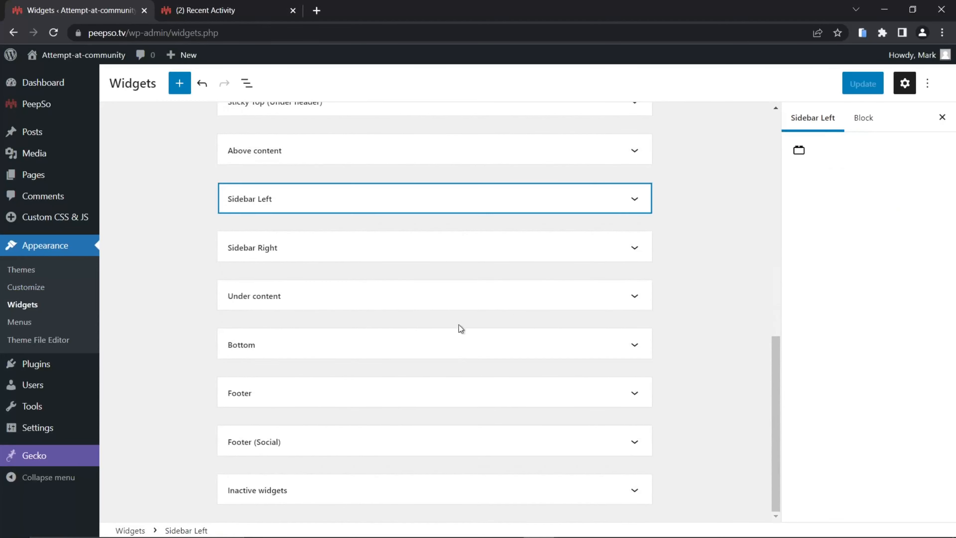
pyautogui.click(457, 205)
pyautogui.click(355, 250)
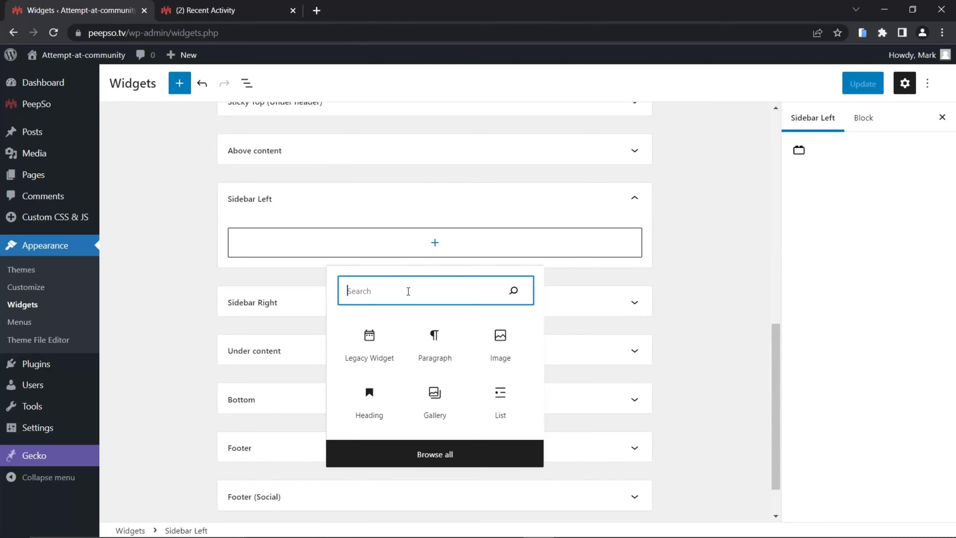
# - Search the full block library for "peepso" and place the PeepSo Profile widget in Sidebar Left
pyautogui.write('Peep')
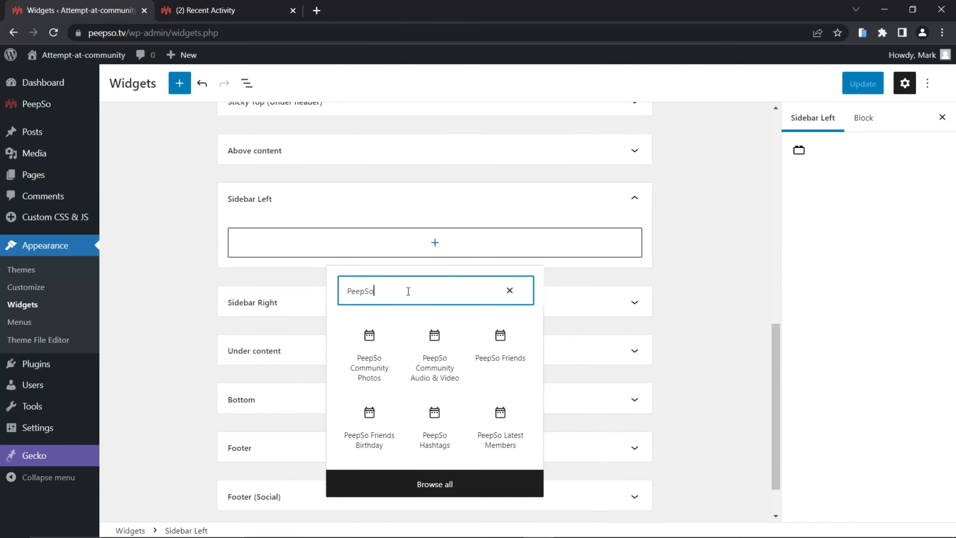
pyautogui.write('So Pr')
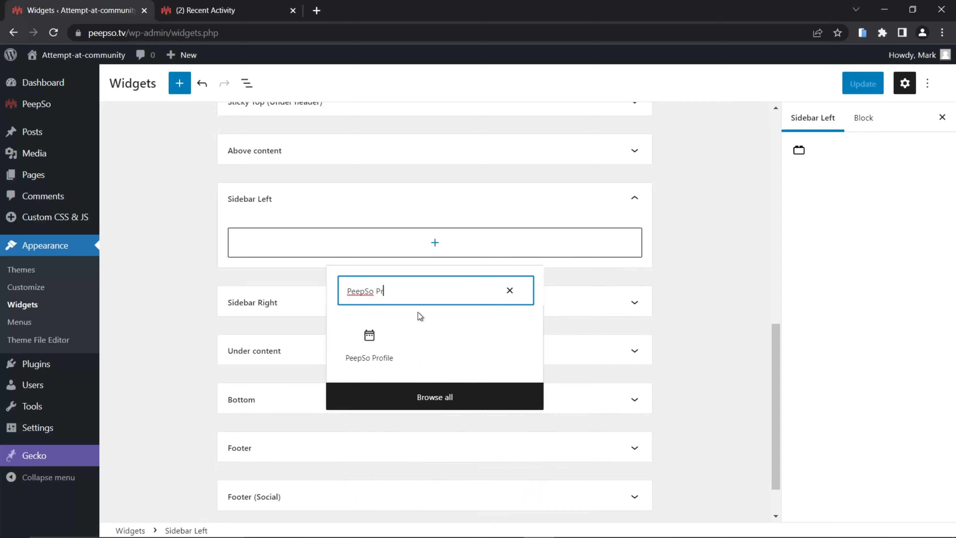
pyautogui.write('ofile')
pyautogui.click(433, 405)
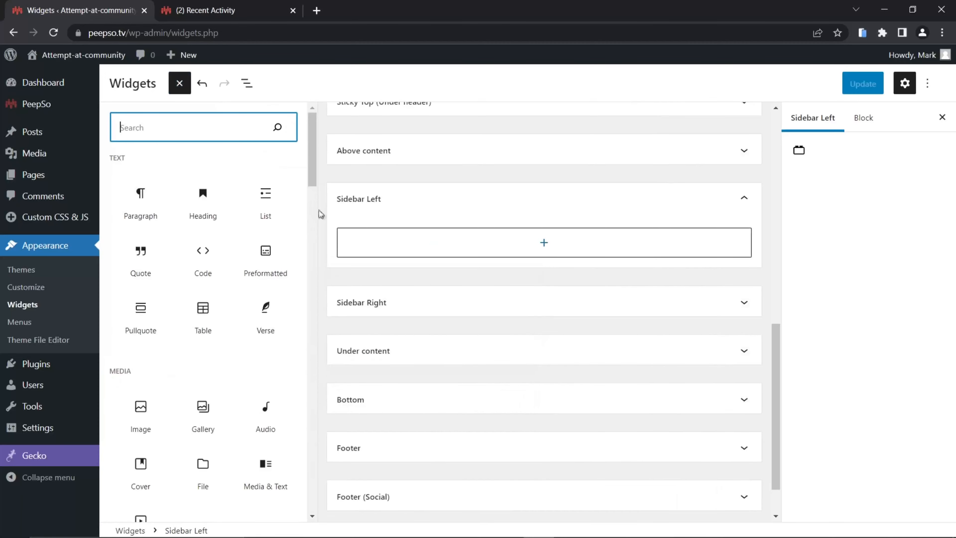
pyautogui.write('peepso')
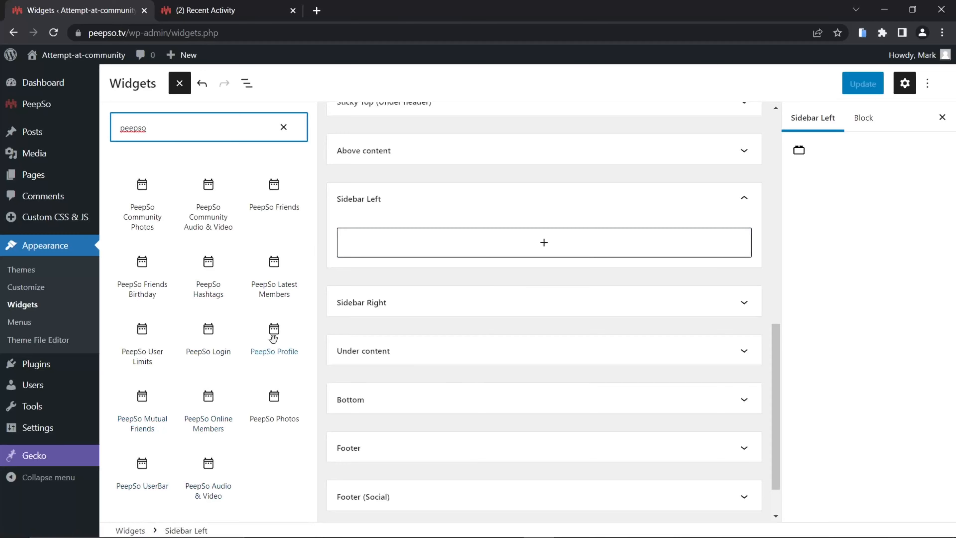
pyautogui.moveTo(273, 338); pyautogui.dragTo(496, 248)
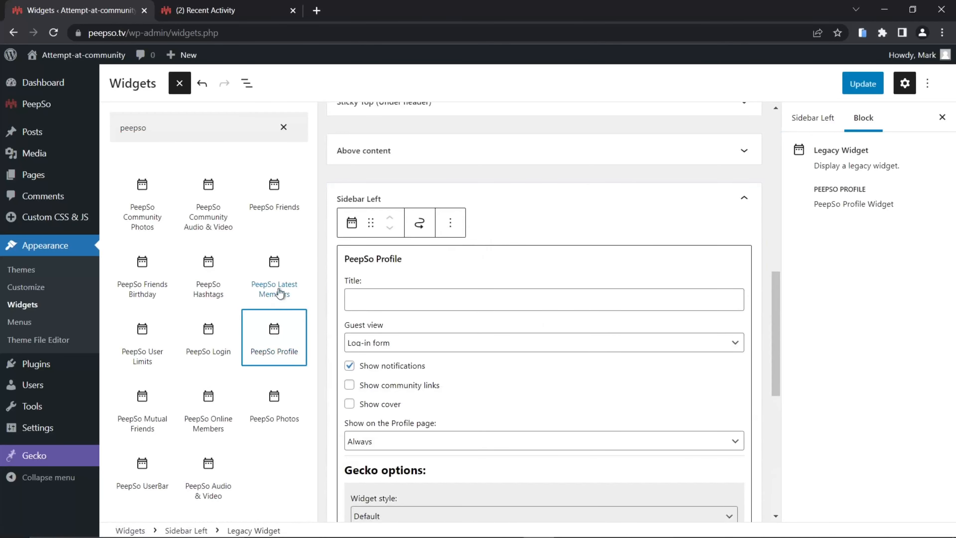
# - Place the PeepSo Latest Members widget below the PeepSo Profile widget in Sidebar Left
pyautogui.moveTo(274, 266)
pyautogui.mouseDown()
pyautogui.moveTo(303, 275)
pyautogui.moveTo(303, 307)
pyautogui.moveTo(282, 308)
pyautogui.moveTo(260, 277)
pyautogui.mouseUp()
pyautogui.scroll(-7, 436, 294)
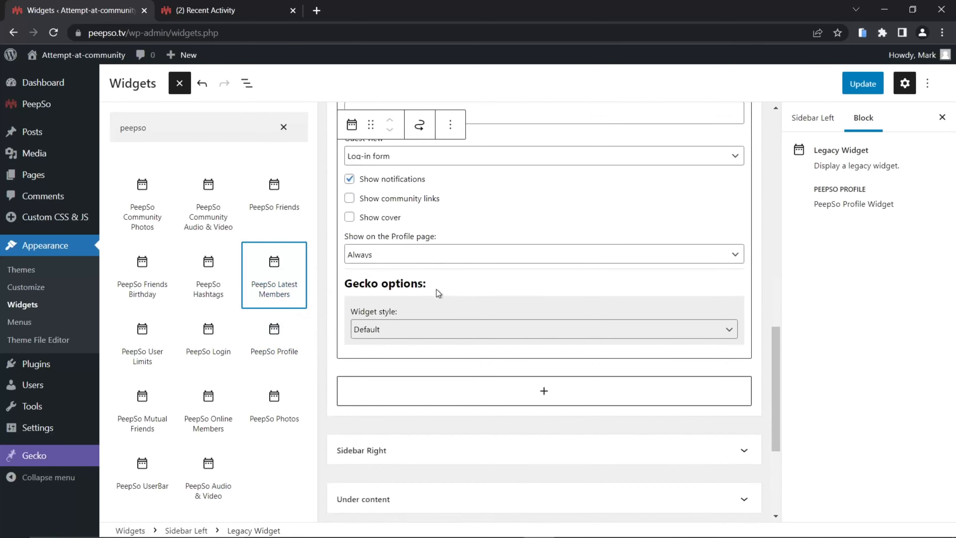
pyautogui.moveTo(272, 278); pyautogui.dragTo(381, 251)
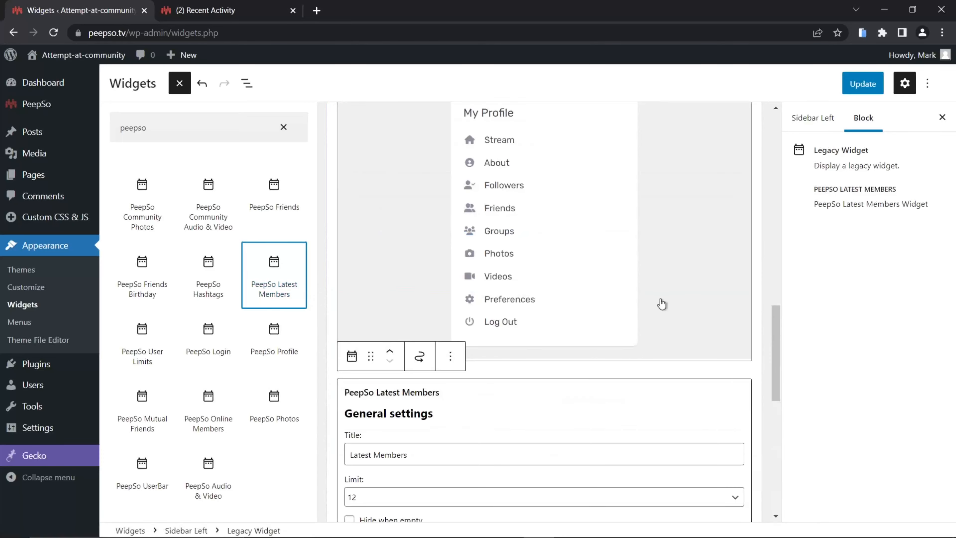
# - Enable the community links and the cover in the PeepSo Profile widget of Sidebar Left
pyautogui.scroll(6, 661, 304)
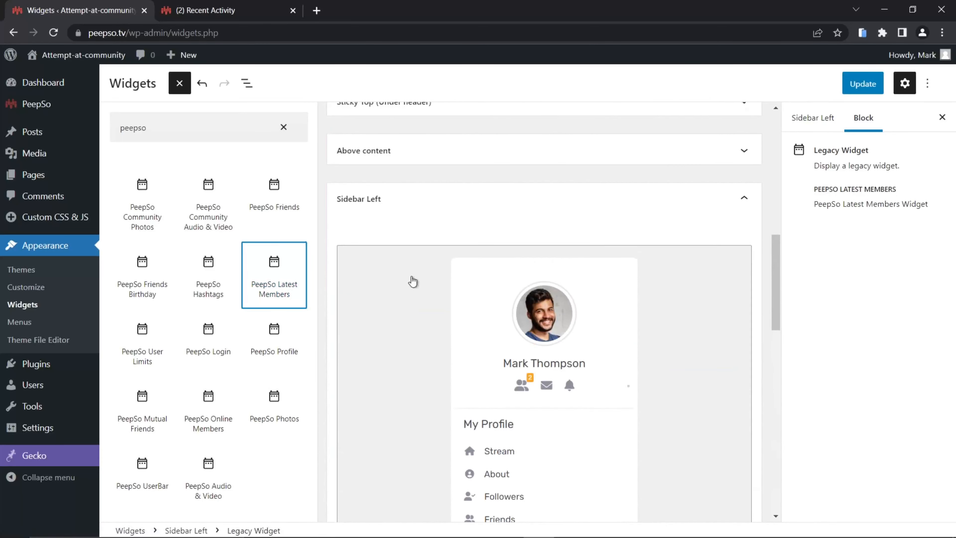
pyautogui.click(413, 282)
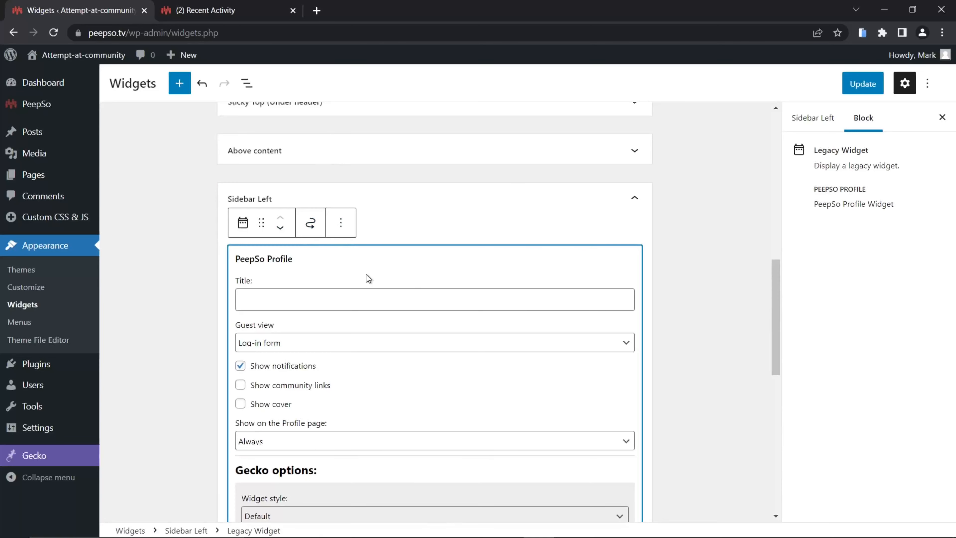
pyautogui.scroll(-2, 368, 277)
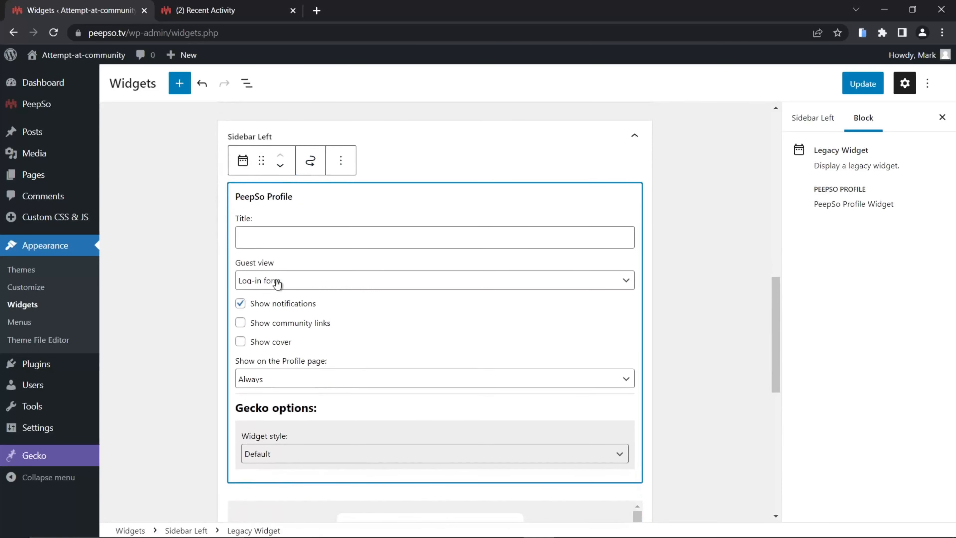
pyautogui.click(241, 325)
pyautogui.click(240, 341)
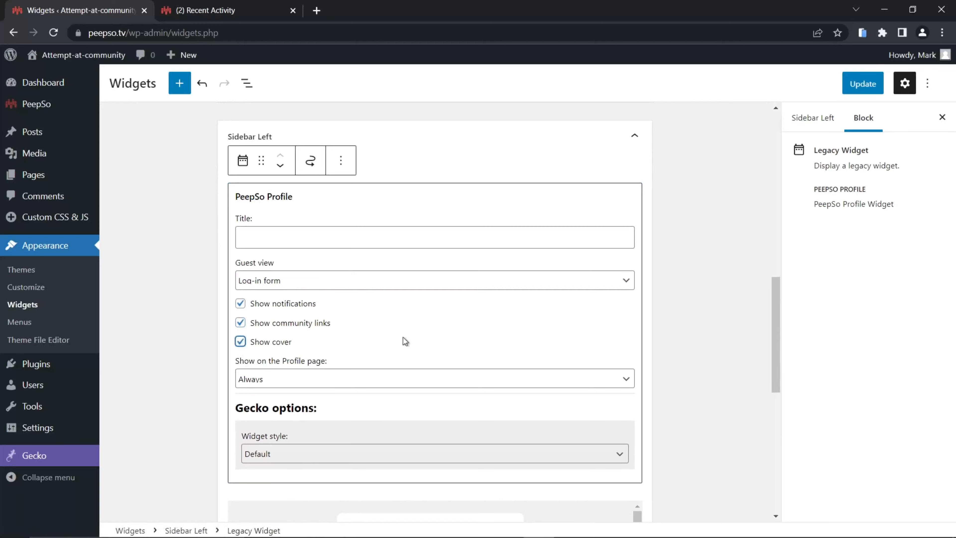
# - Set the PeepSo Latest Members widget to a limit of 6 with the total members count shown, and update the widgets
pyautogui.scroll(-10, 395, 341)
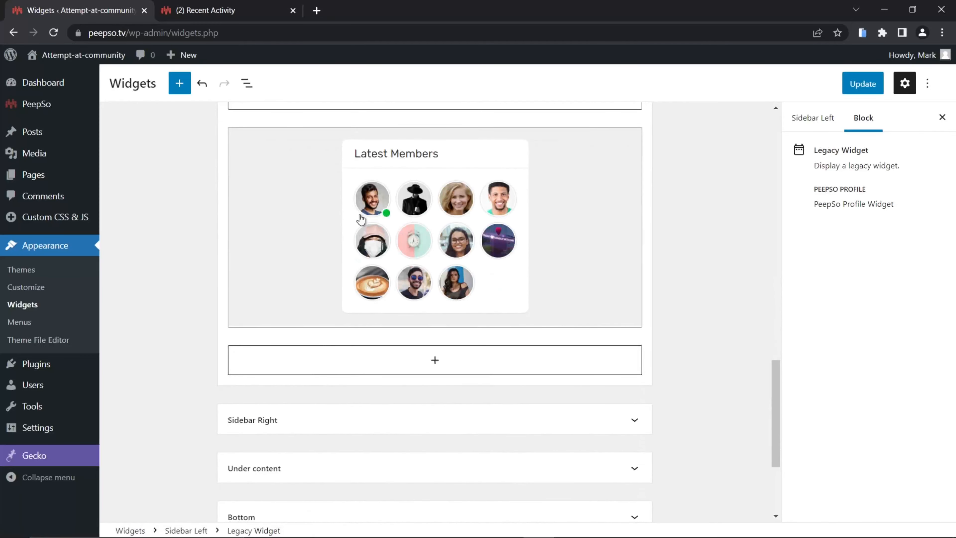
pyautogui.click(563, 235)
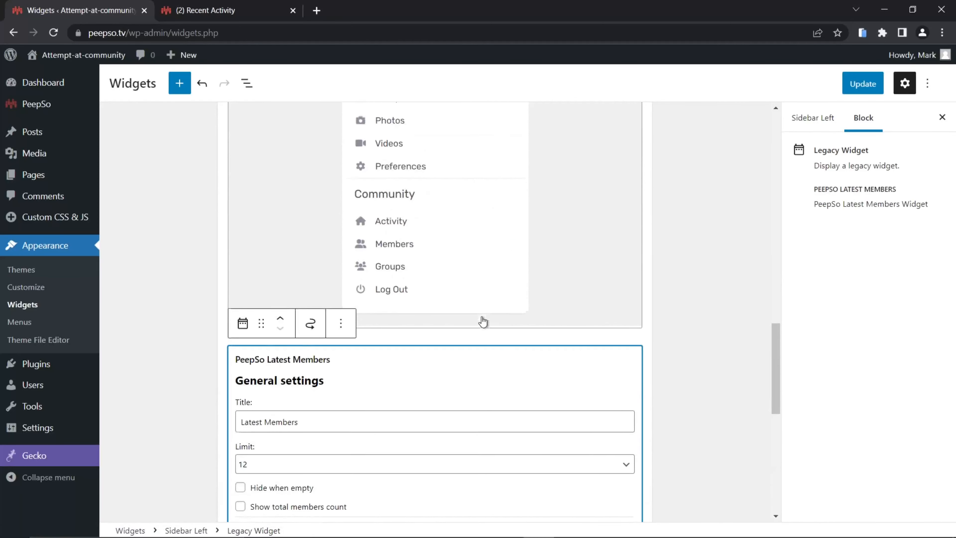
pyautogui.scroll(-5, 483, 322)
pyautogui.click(241, 309)
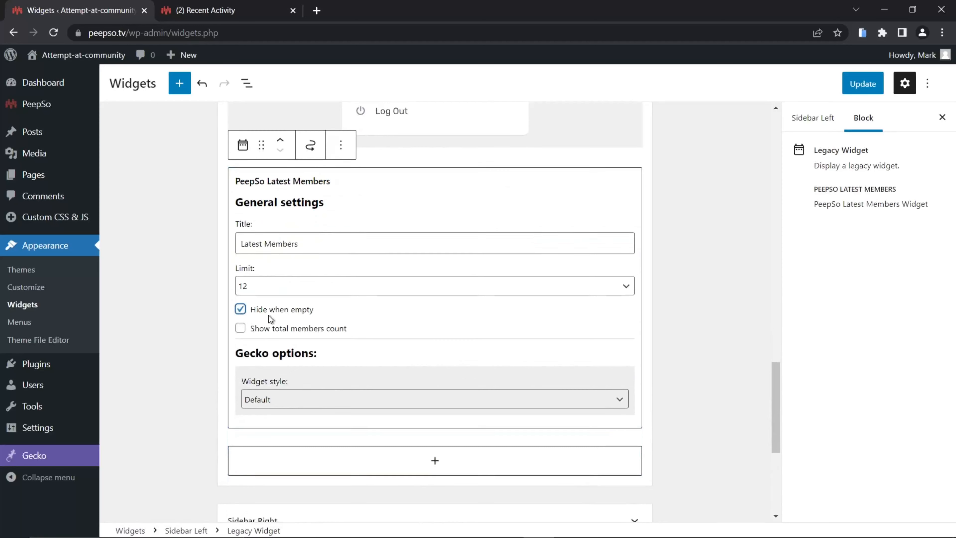
pyautogui.click(240, 310)
pyautogui.click(241, 329)
pyautogui.click(626, 286)
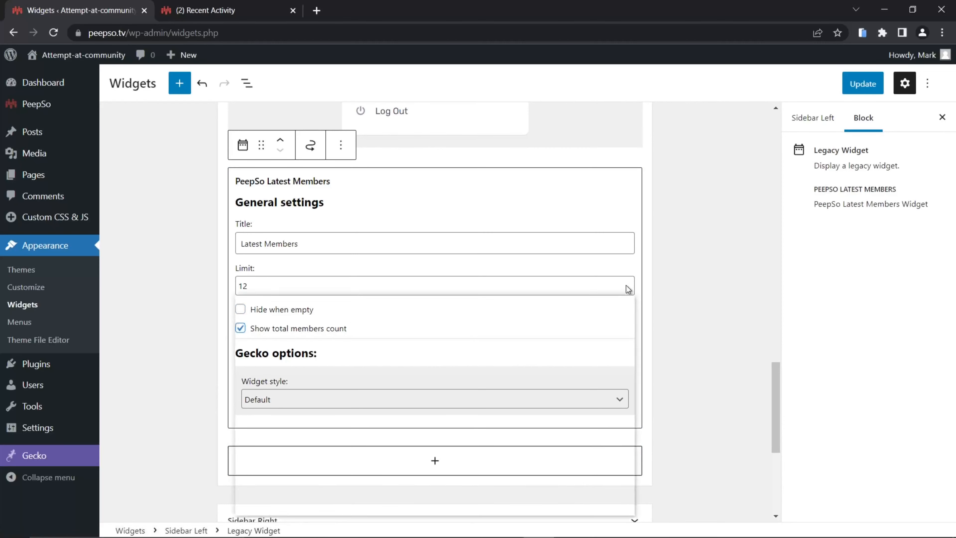
pyautogui.click(283, 356)
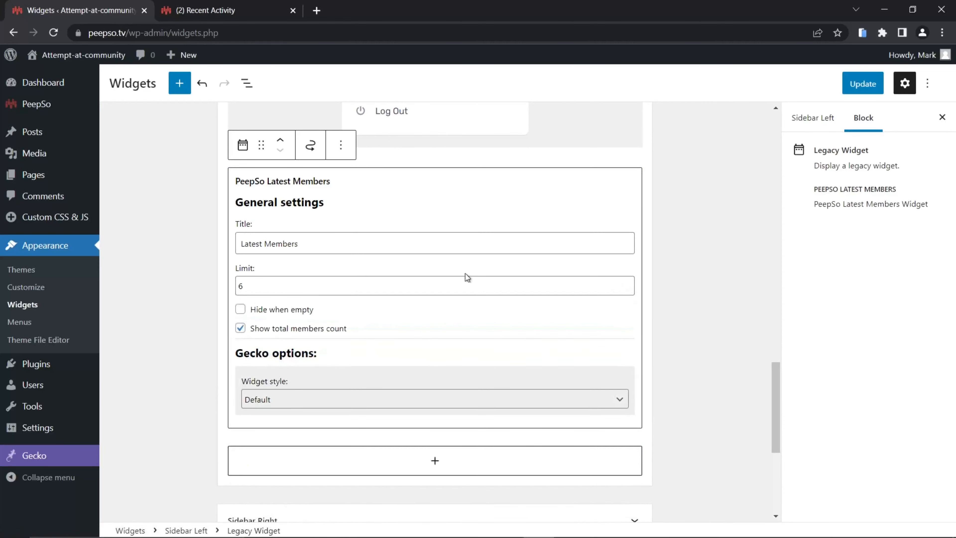
pyautogui.click(863, 83)
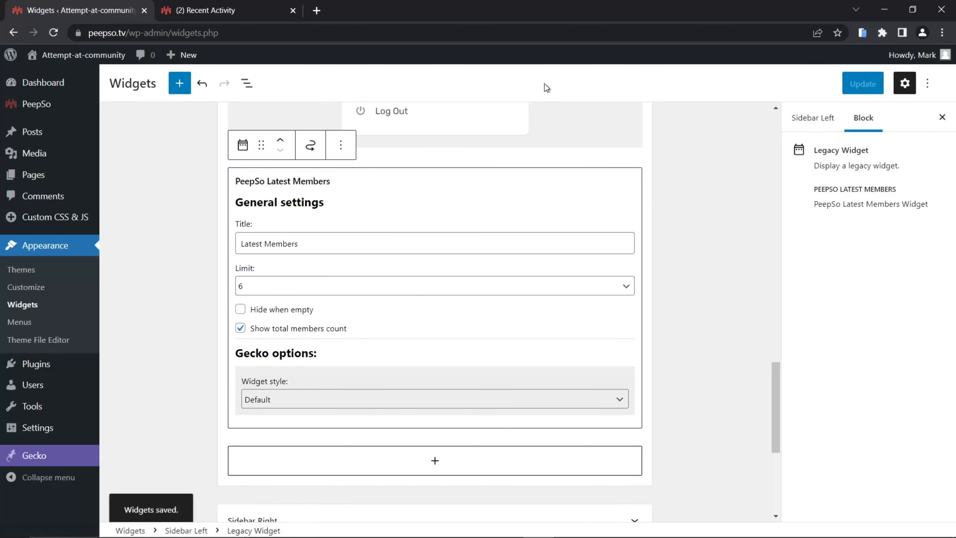
# - Reload the community front page and examine the Profile and Latest Members widgets in the left sidebar
pyautogui.click(224, 11)
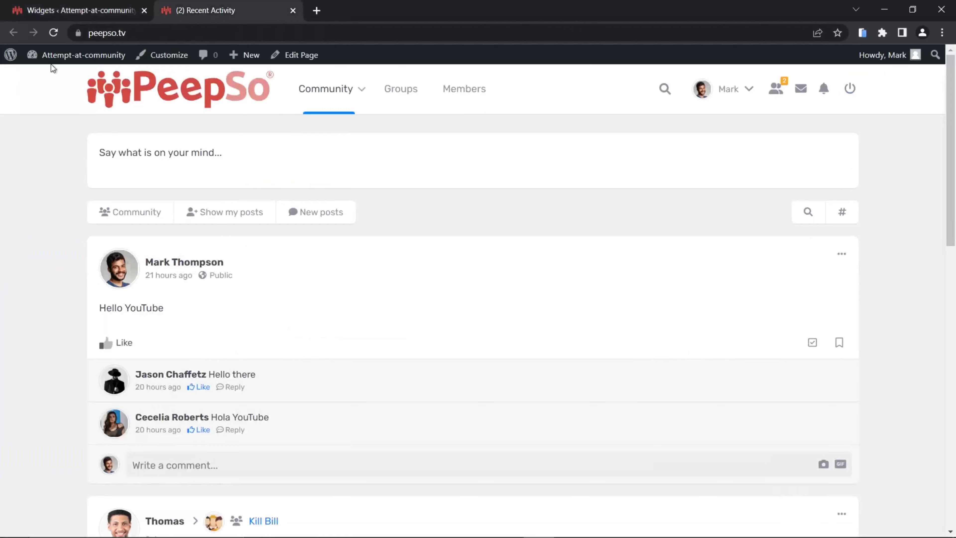
pyautogui.click(54, 32)
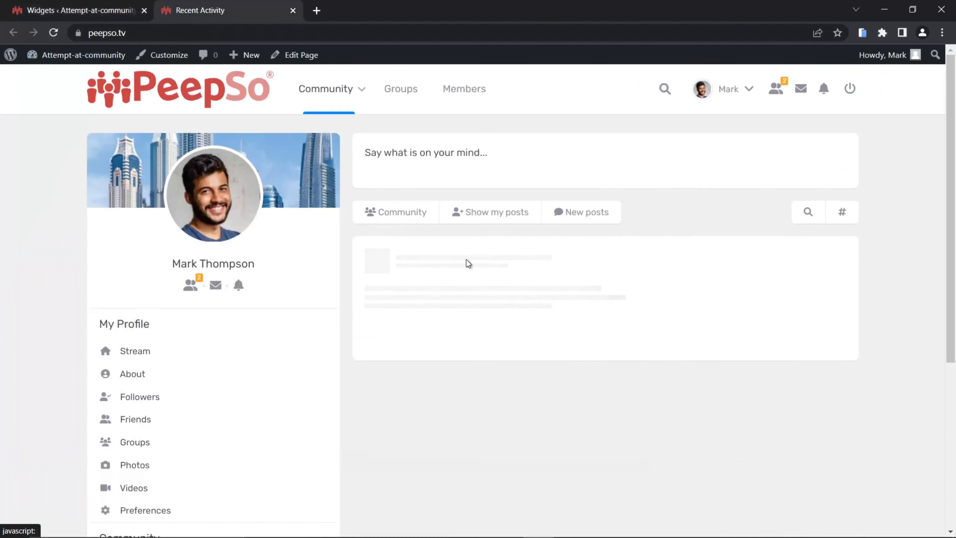
pyautogui.scroll(-4, 223, 321)
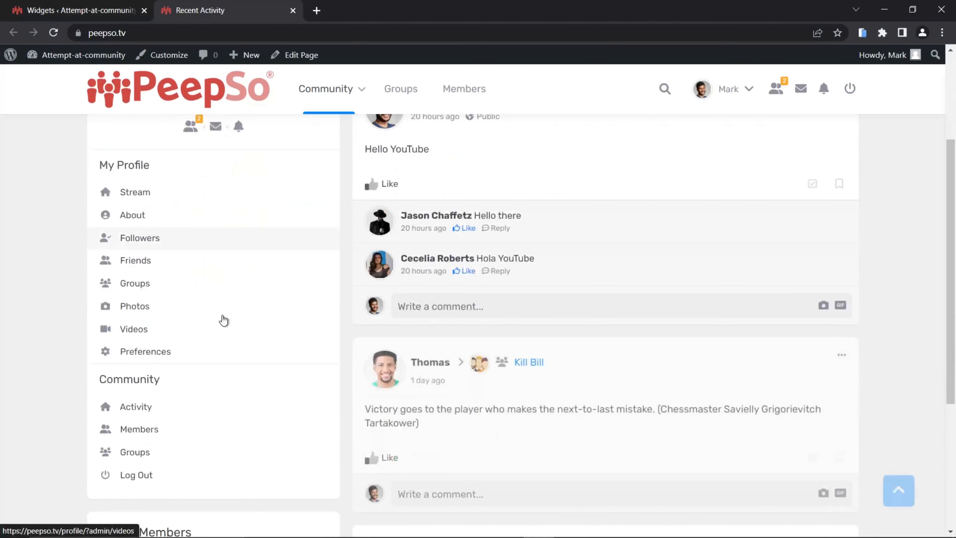
pyautogui.scroll(-7, 224, 320)
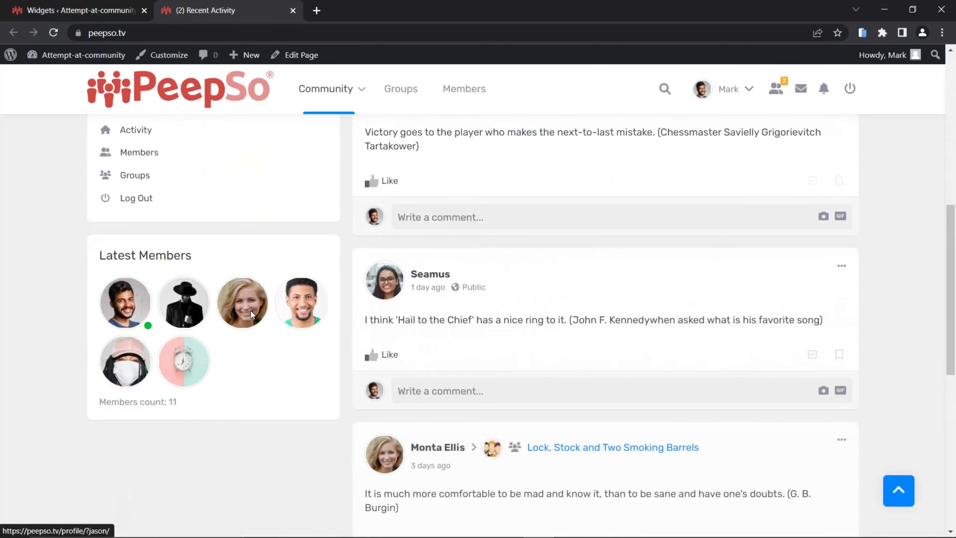
pyautogui.scroll(5, 517, 338)
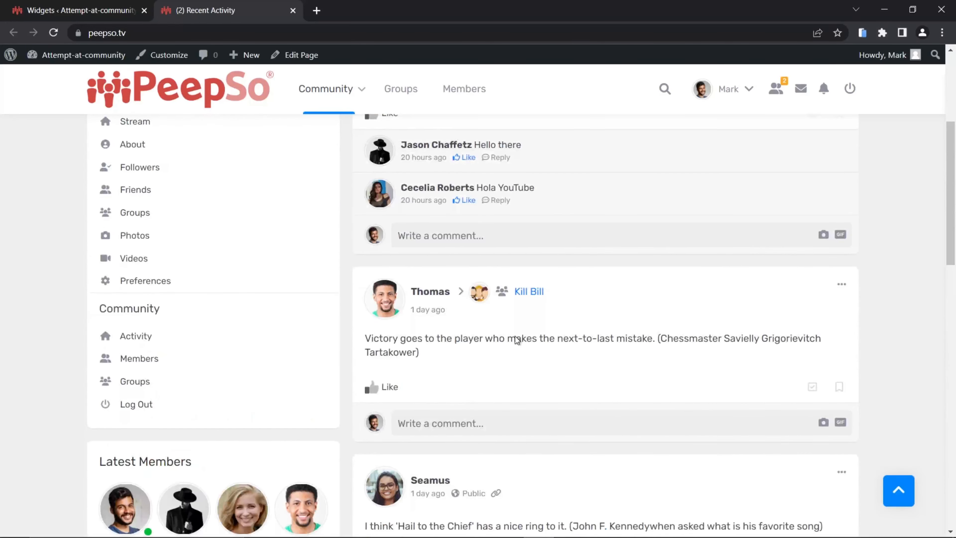
pyautogui.scroll(6, 517, 338)
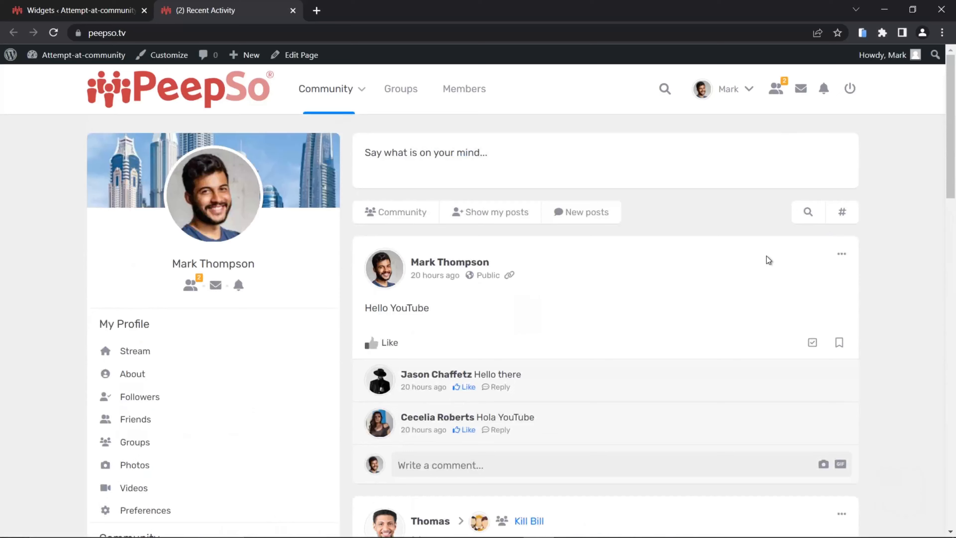
# - Return to the Widgets page, expand the Sidebar Right widget area and open the full block library for it
pyautogui.click(108, 14)
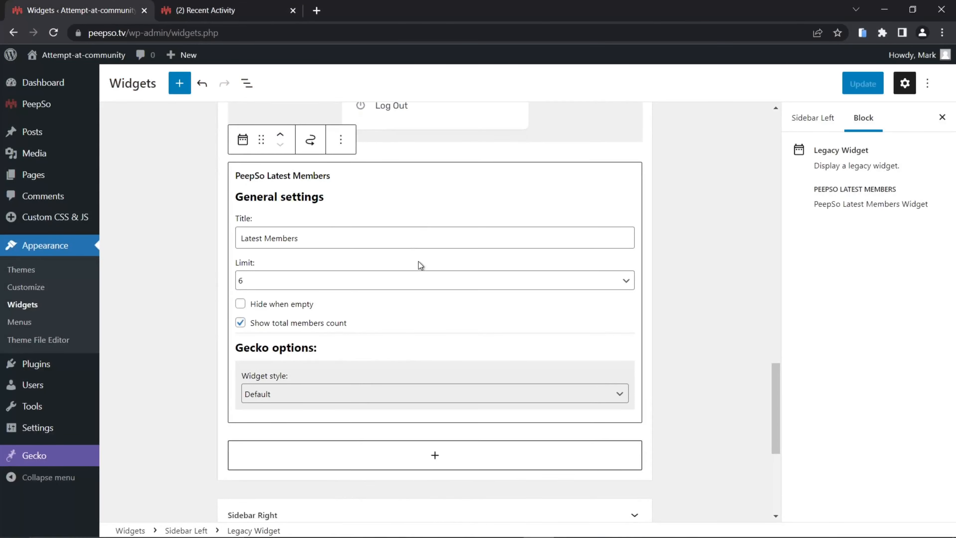
pyautogui.scroll(-6, 420, 266)
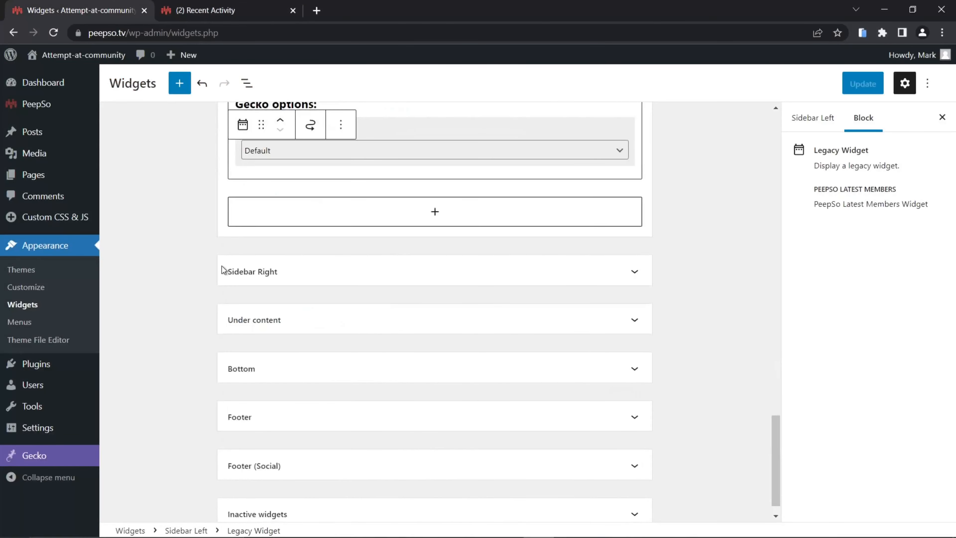
pyautogui.click(369, 280)
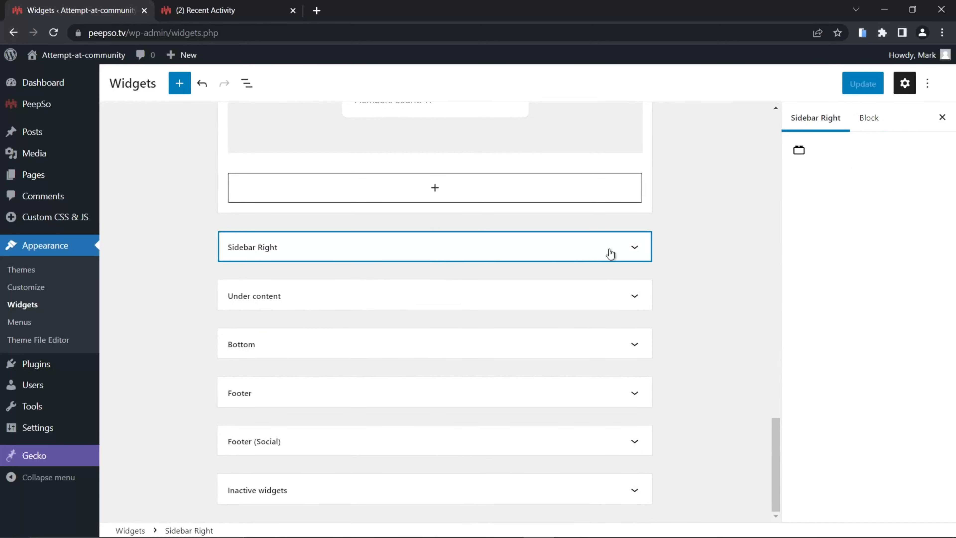
pyautogui.click(636, 255)
pyautogui.click(489, 290)
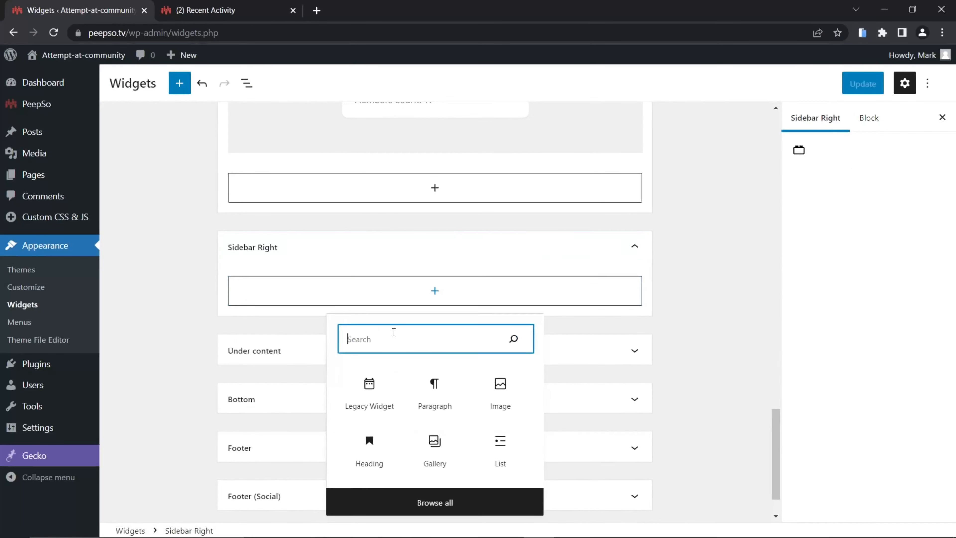
pyautogui.write('PeepSo')
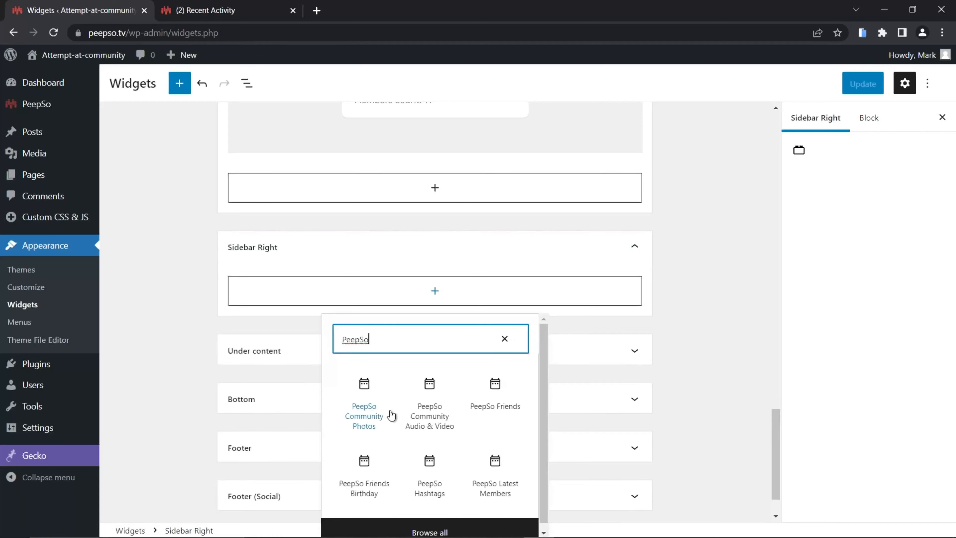
pyautogui.click(431, 531)
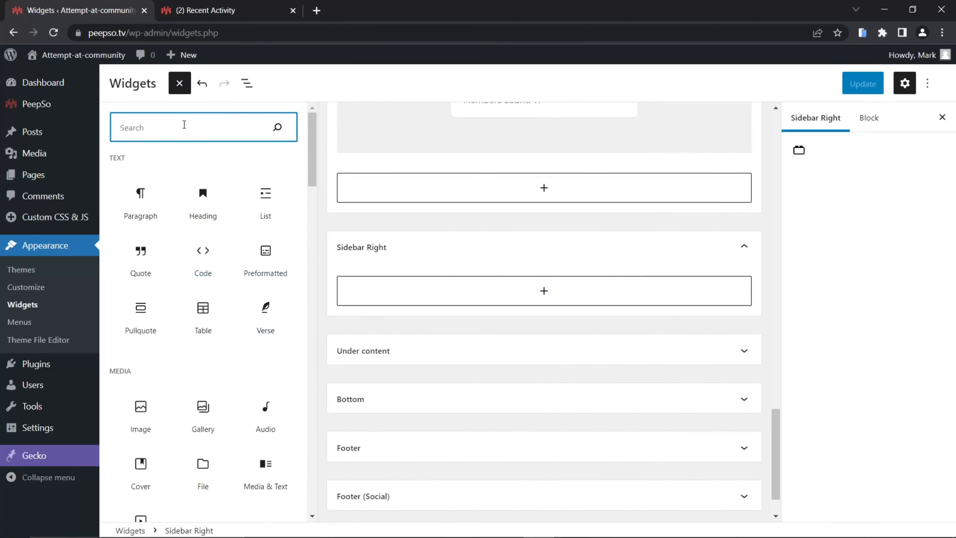
# - Search the block library for "pe", place the PeepSo Community Photos widget in Sidebar Right and update the widgets
pyautogui.write('pe')
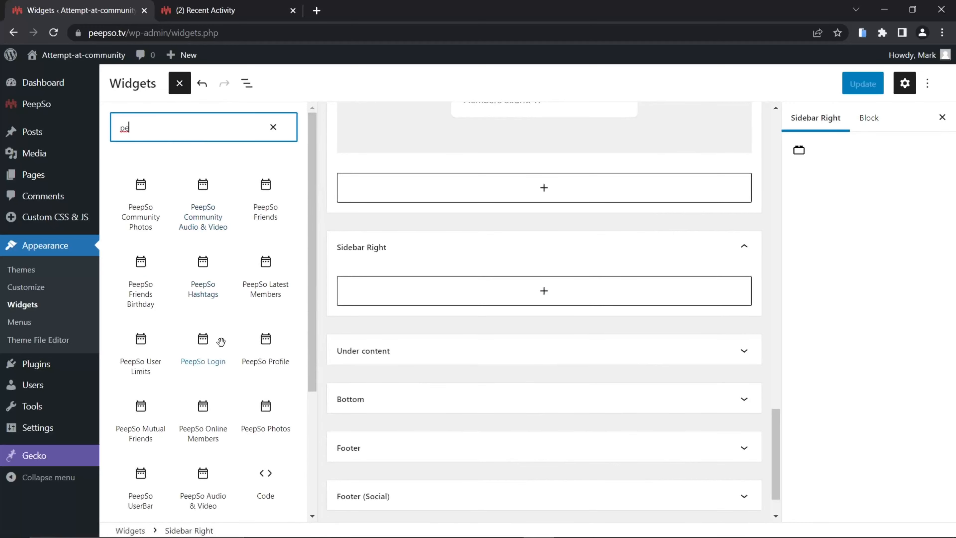
pyautogui.scroll(-1, 220, 339)
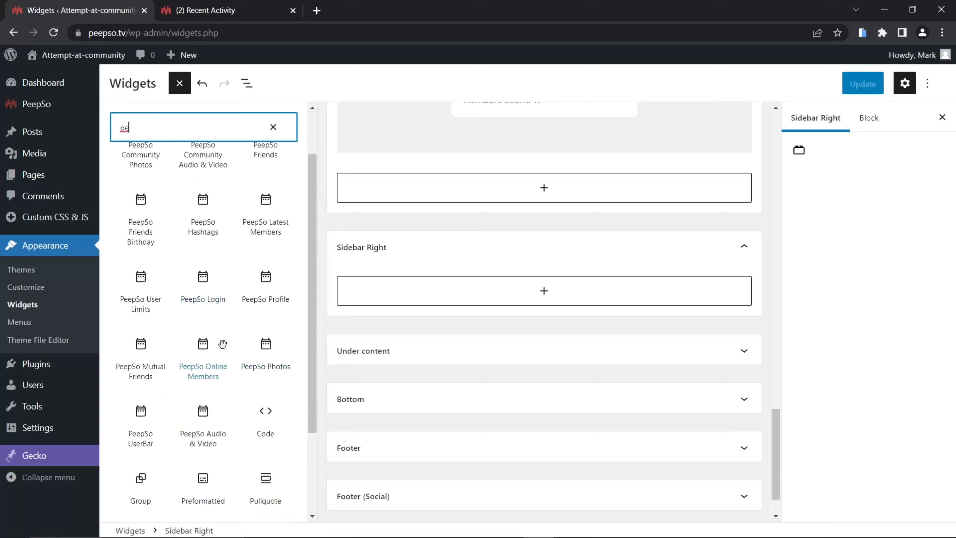
pyautogui.scroll(-1, 220, 341)
pyautogui.scroll(2, 229, 328)
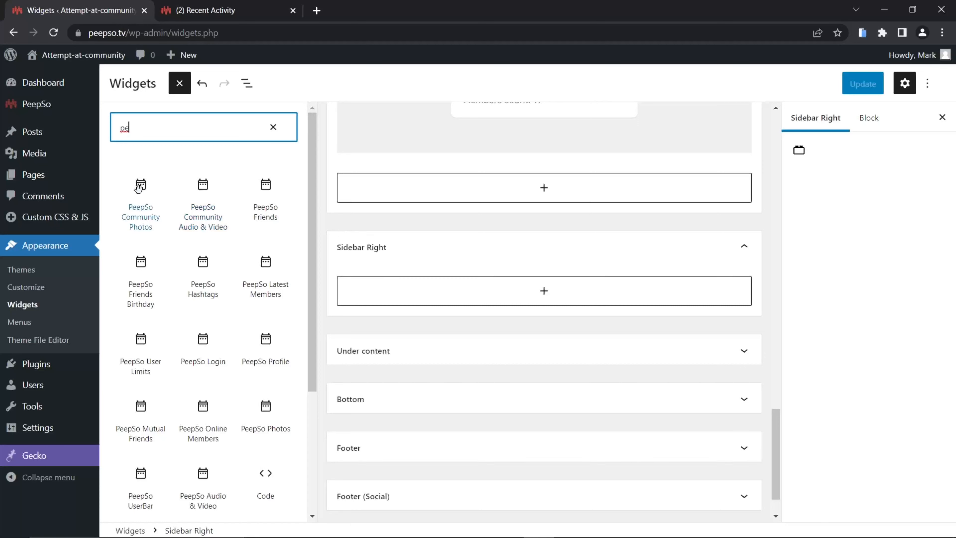
pyautogui.moveTo(136, 187); pyautogui.dragTo(501, 296)
pyautogui.scroll(-1, 478, 329)
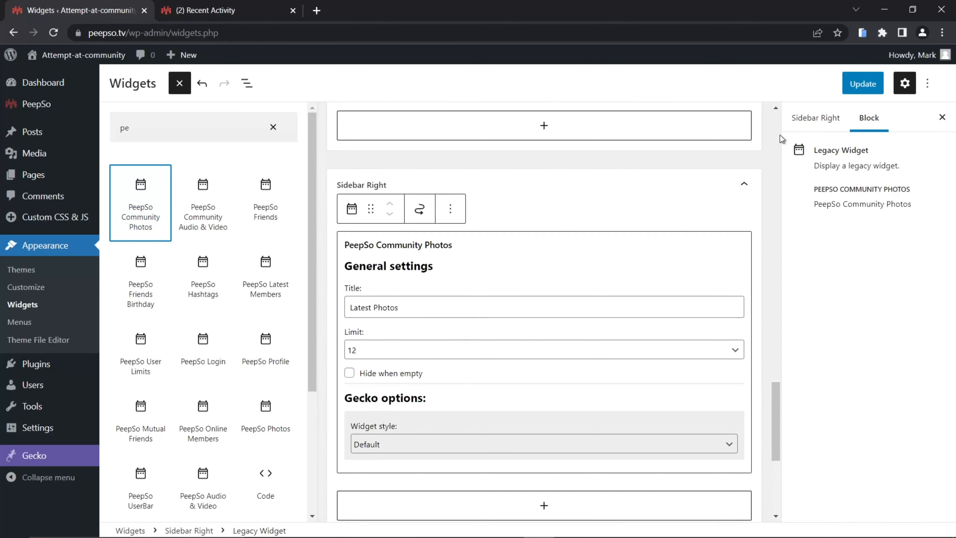
pyautogui.click(862, 83)
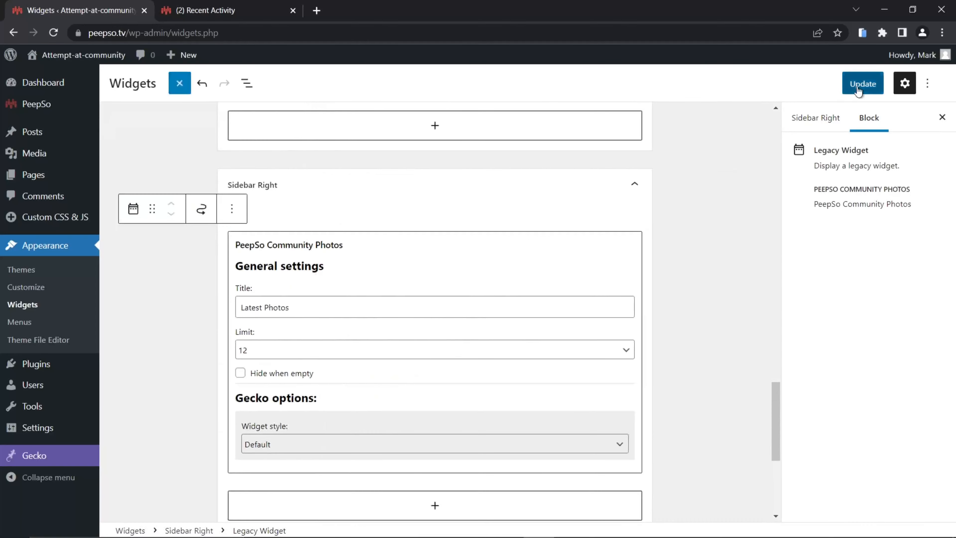
# - Reload the community front page and start a new post of type Photo
pyautogui.click(209, 11)
pyautogui.click(53, 33)
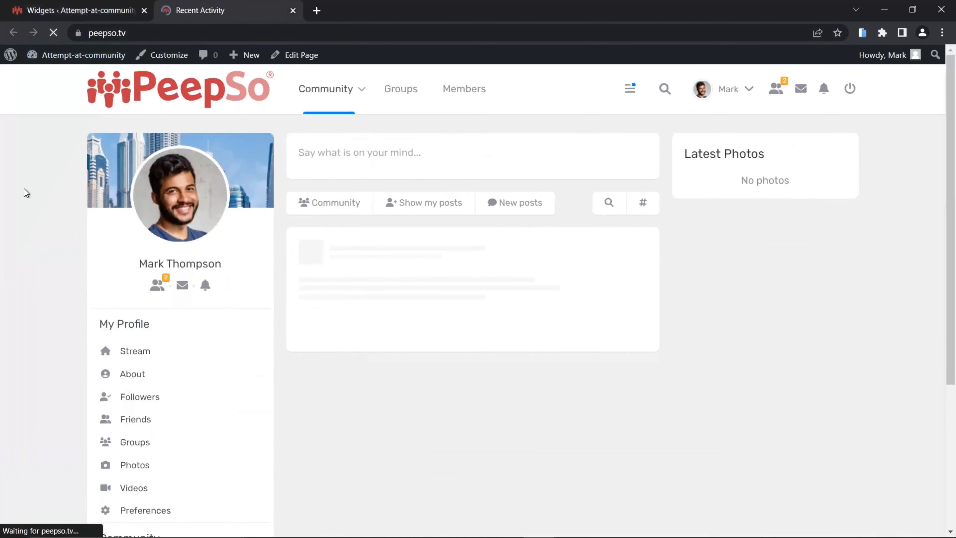
pyautogui.click(422, 154)
pyautogui.click(309, 207)
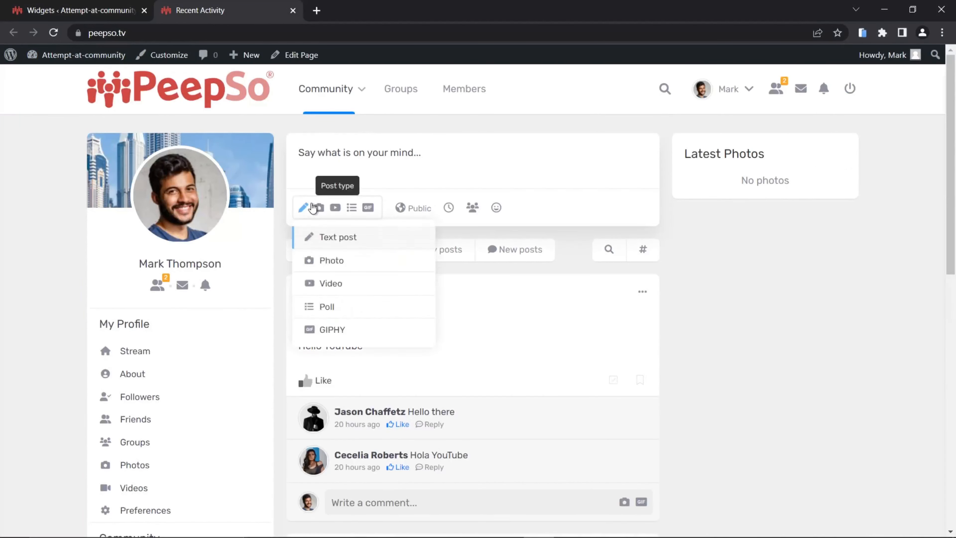
pyautogui.click(341, 259)
# - Add the skyscraper, misty forest, waterfall and coffee bean images from the Random images folder to the photo post
pyautogui.click(593, 159)
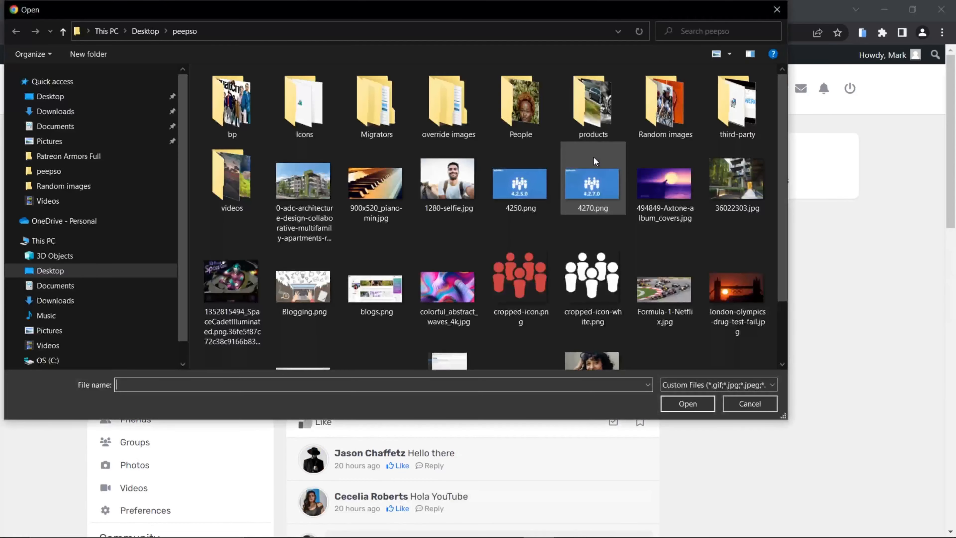
pyautogui.doubleClick(534, 104)
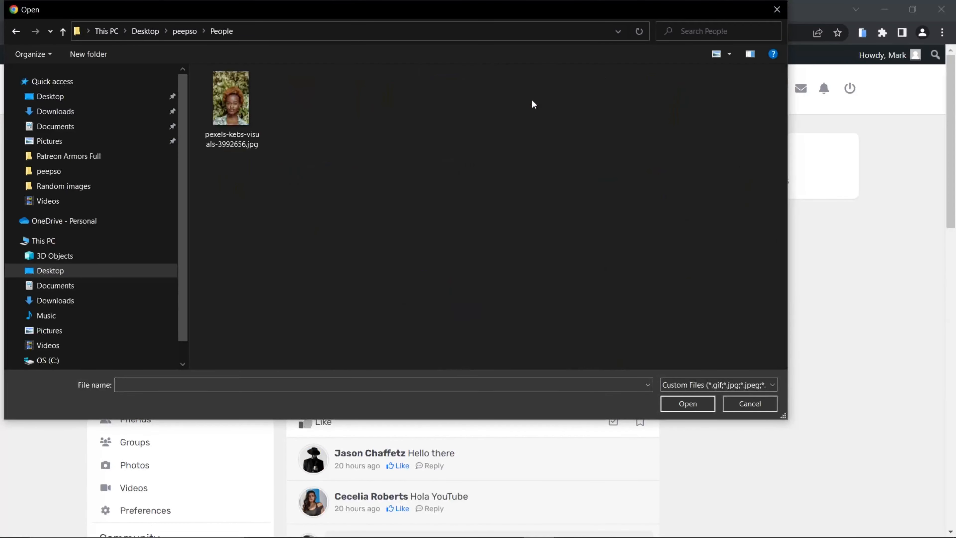
pyautogui.click(16, 32)
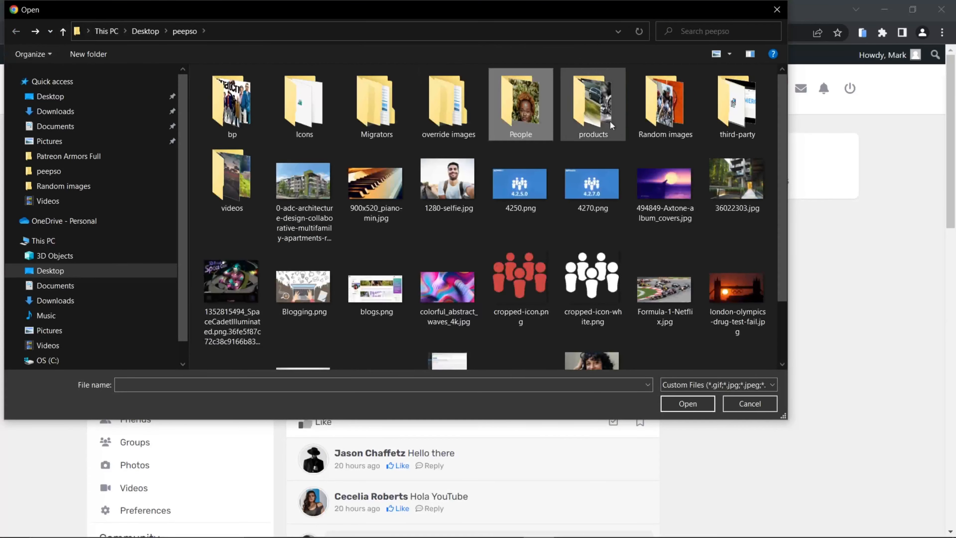
pyautogui.doubleClick(665, 104)
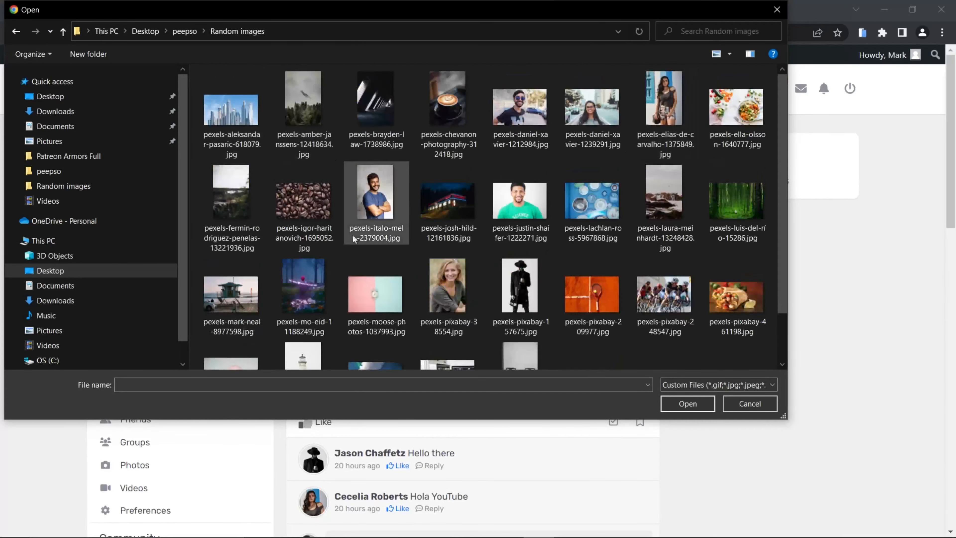
pyautogui.click(235, 202)
pyautogui.keyDown('ctrl'); pyautogui.click(297, 198); pyautogui.keyUp('ctrl')
pyautogui.keyDown('ctrl'); pyautogui.click(301, 129); pyautogui.keyUp('ctrl')
pyautogui.keyDown('ctrl'); pyautogui.click(242, 117); pyautogui.keyUp('ctrl')
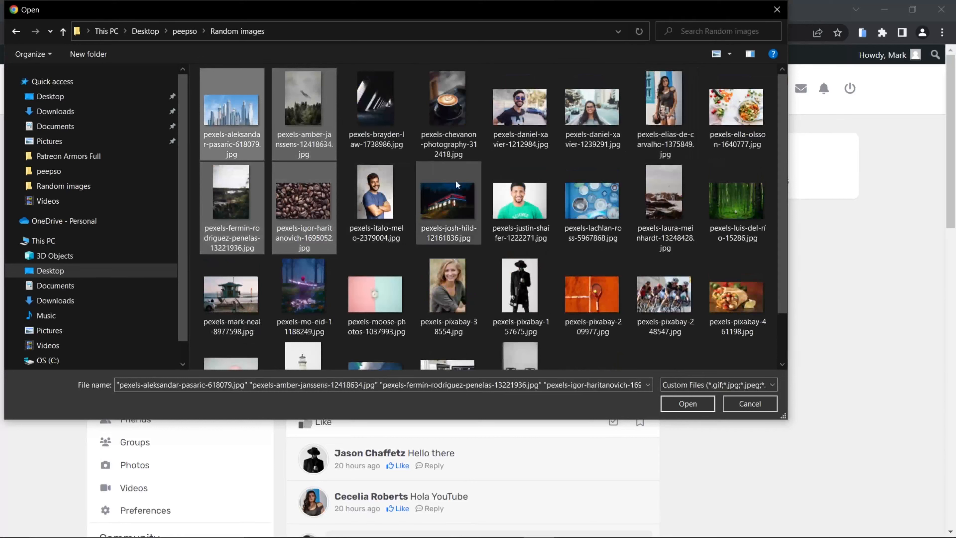
pyautogui.click(695, 407)
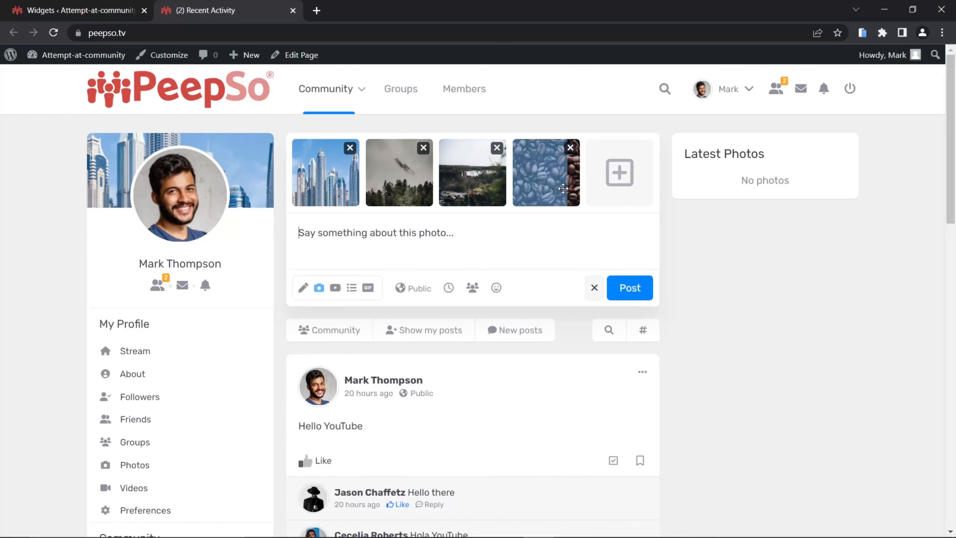
# - Publish the four-photo post and check the Latest Photos widget on the reloaded front page
pyautogui.click(630, 288)
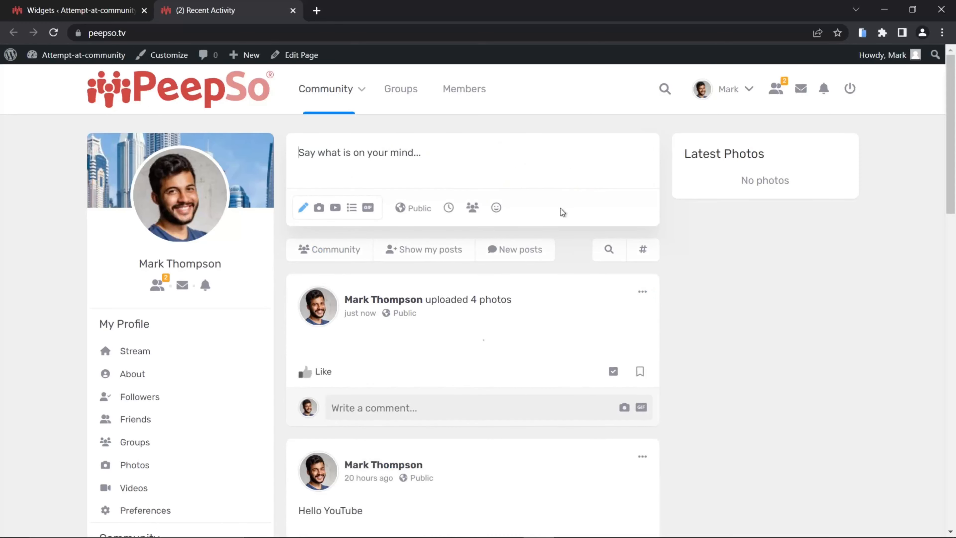
pyautogui.scroll(-2, 684, 261)
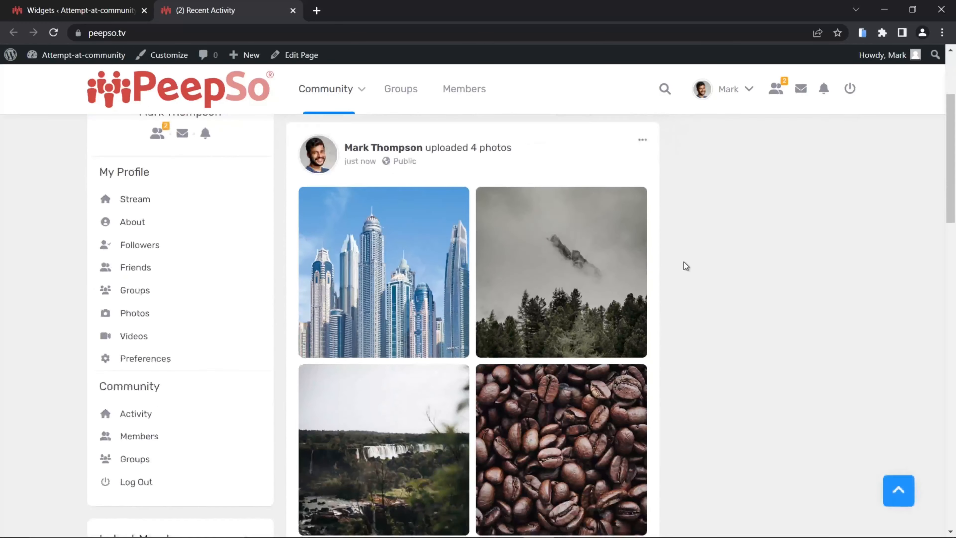
pyautogui.scroll(2, 678, 264)
pyautogui.click(54, 32)
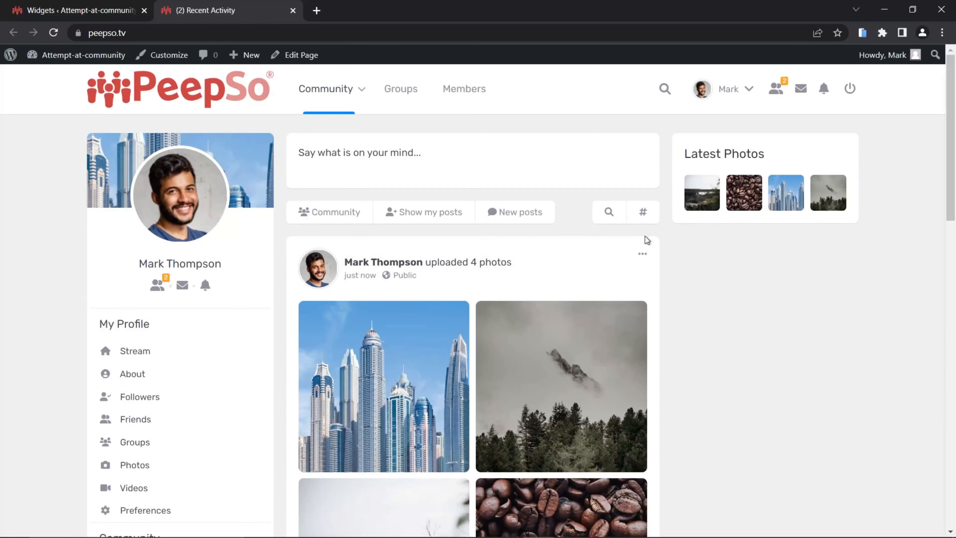
pyautogui.scroll(-8, 785, 348)
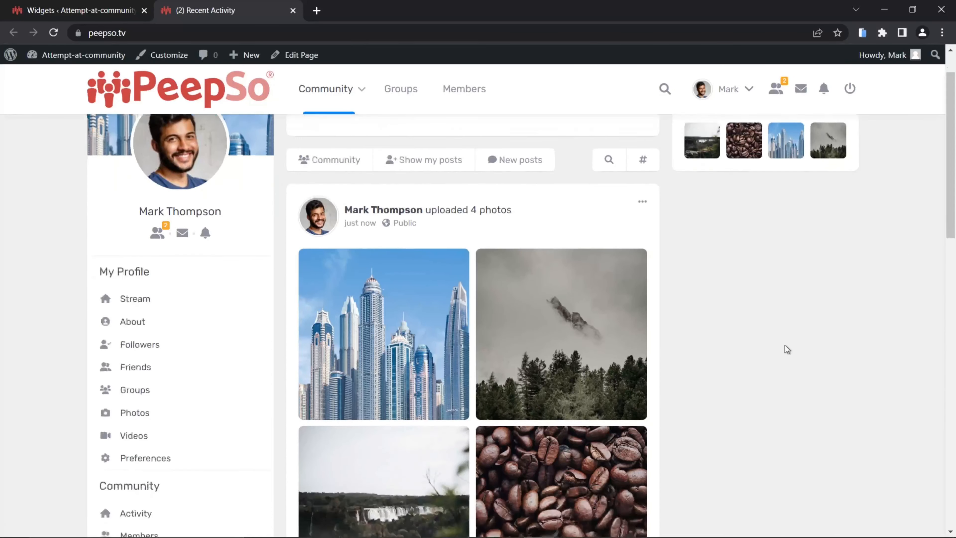
pyautogui.scroll(10, 754, 359)
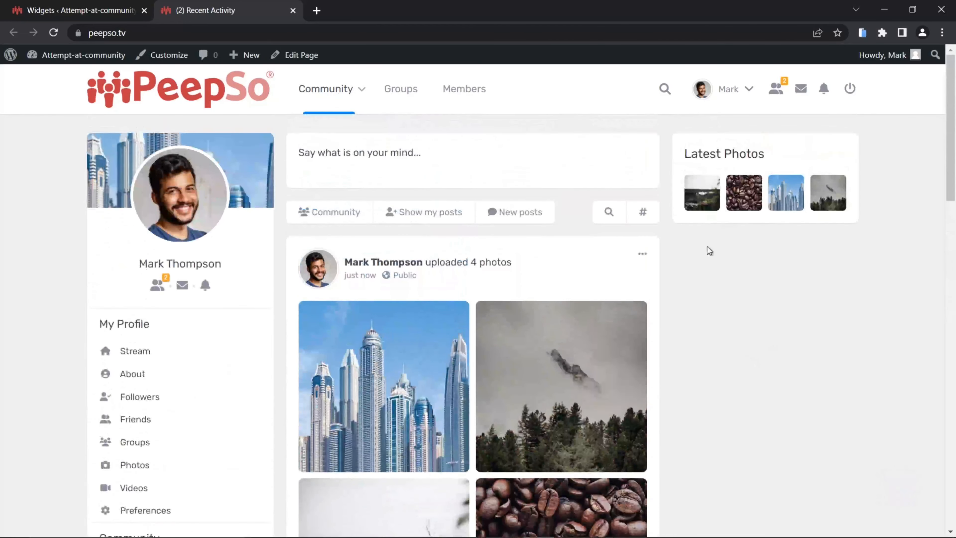